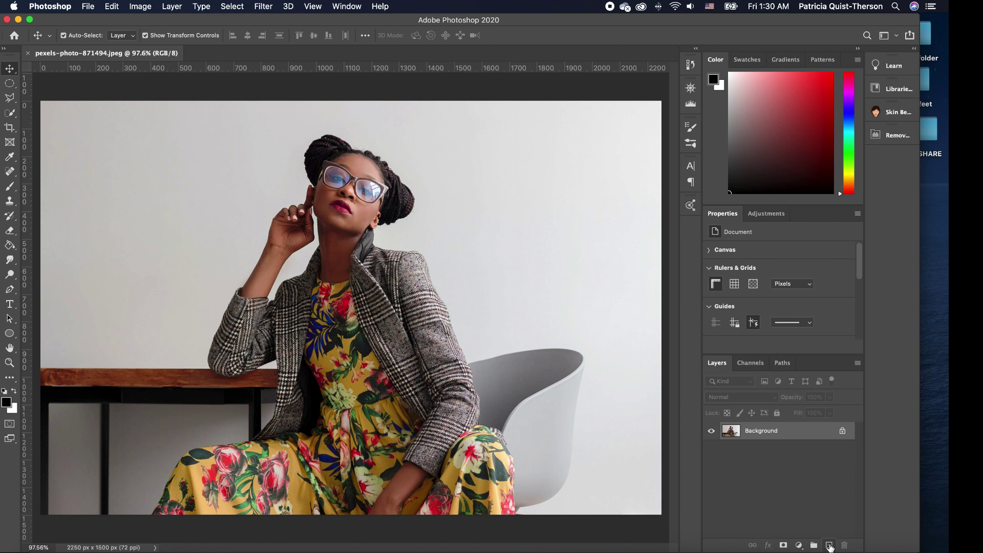
Add a new layer above the Background and set the foreground color to a near-black blue with hue 237°
left_click(829, 547)
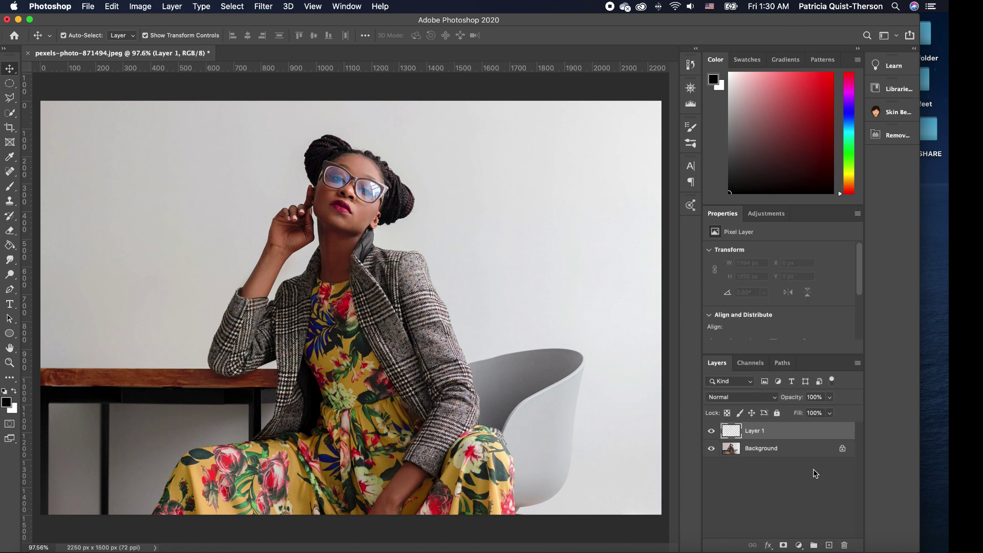
left_click(8, 403)
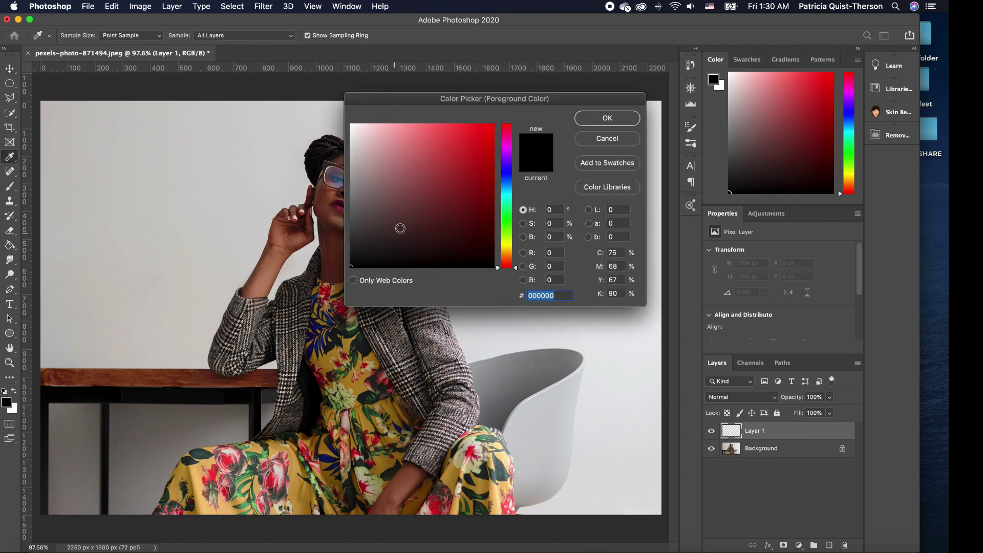
left_click(505, 179)
left_click_drag(512, 183, 512, 173)
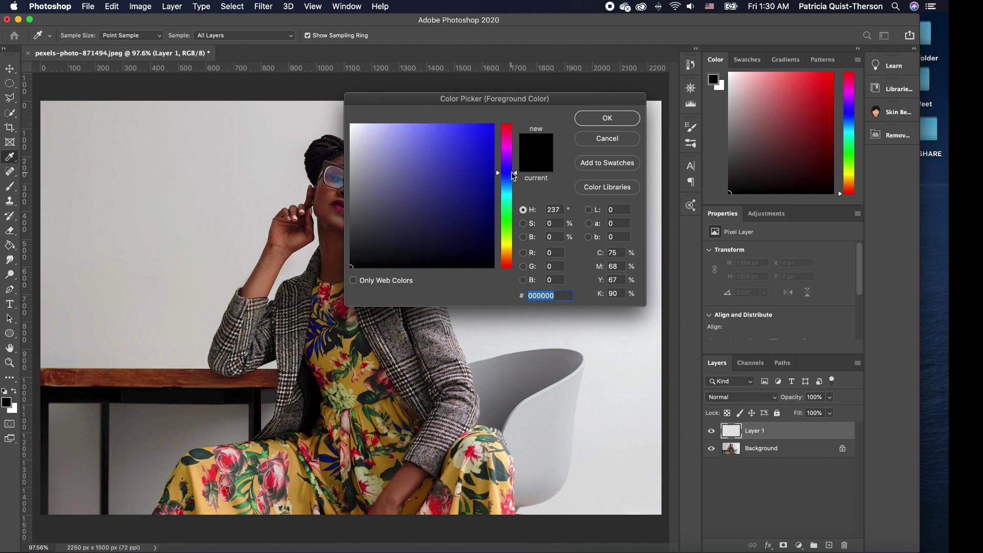
mouse_move(484, 225)
left_mouse_down()
mouse_move(434, 257)
mouse_move(444, 237)
mouse_move(438, 249)
mouse_move(447, 253)
mouse_move(418, 253)
mouse_move(426, 258)
left_mouse_up()
left_click(609, 119)
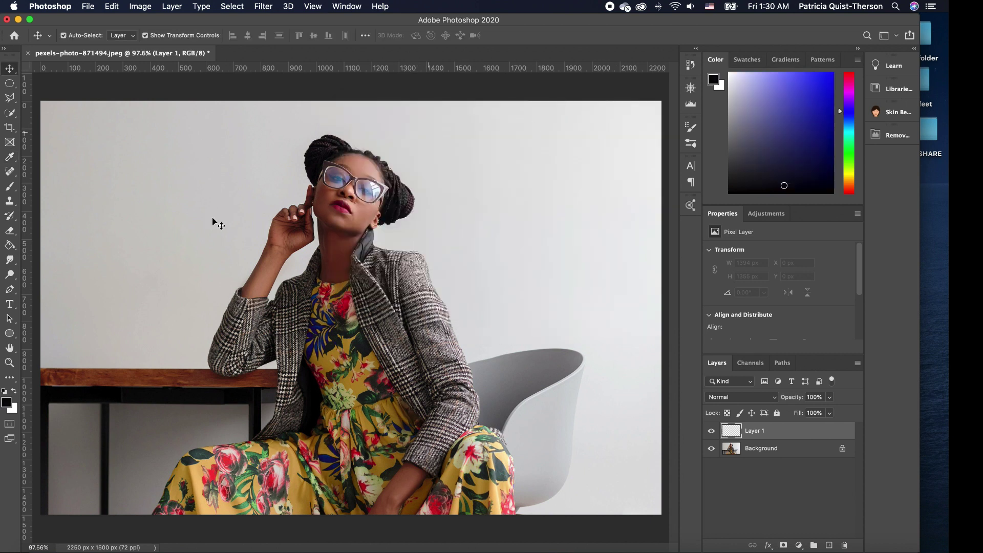
Fill the new layer with the near-black blue and lower the layer's opacity to 60%
left_click(11, 246)
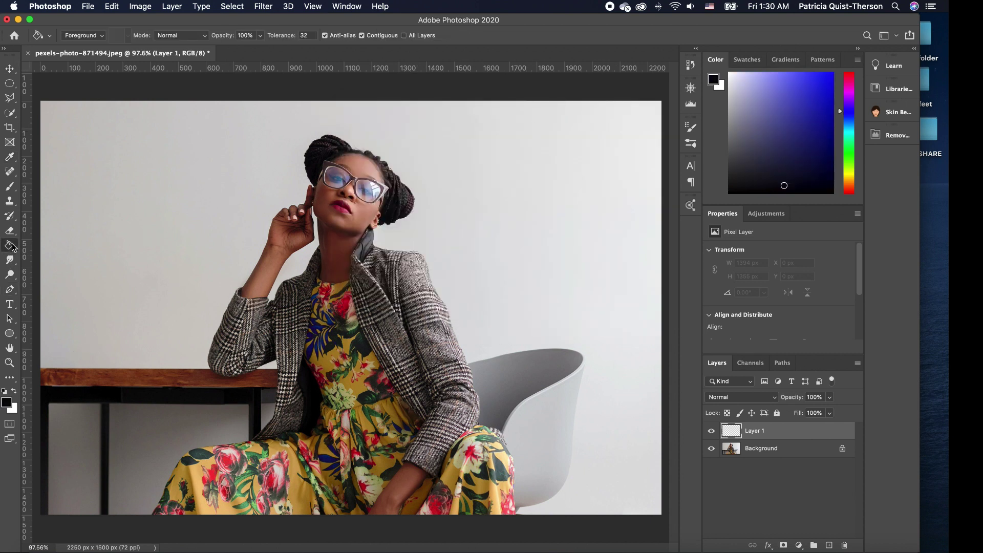
left_click(222, 223)
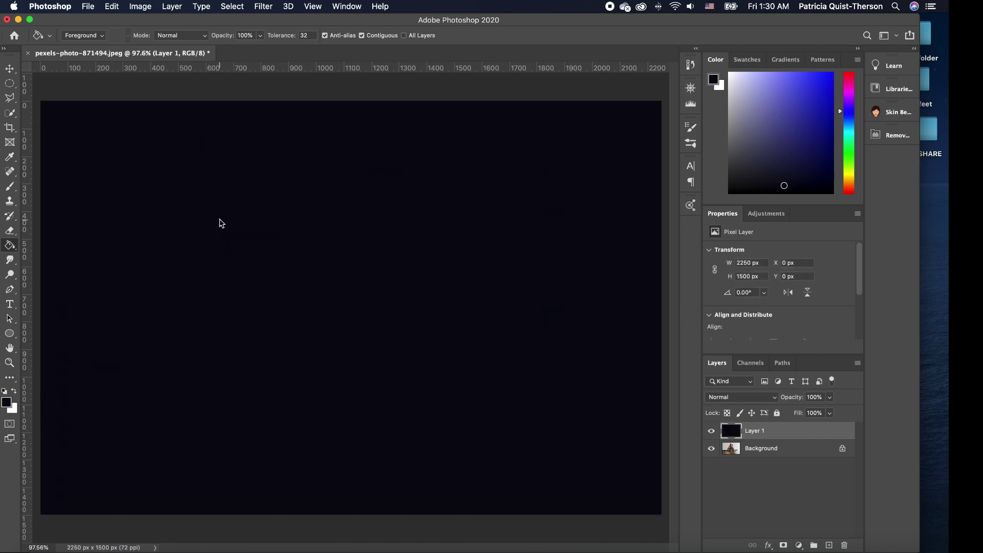
left_click(830, 397)
left_click_drag(830, 413, 810, 413)
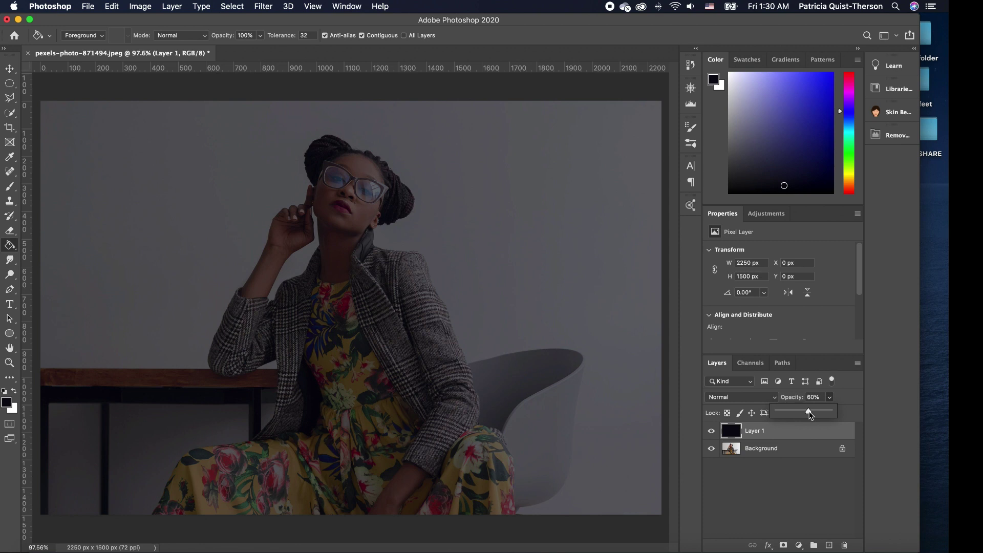
Draw a rounded rectangle about 1503 × 275 px in orange (#f9a203) across the middle of the photo
left_click(16, 339)
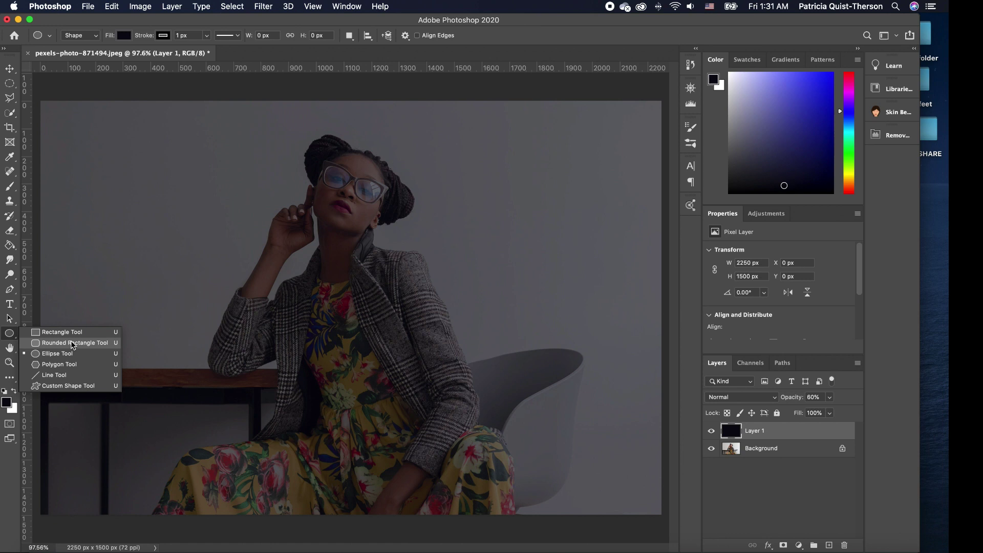
left_click(73, 345)
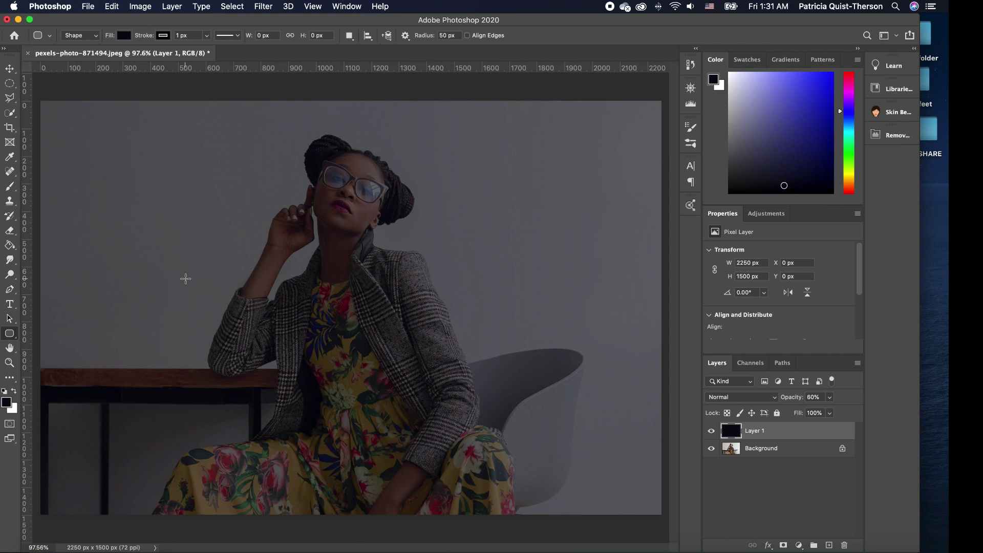
left_click(15, 392)
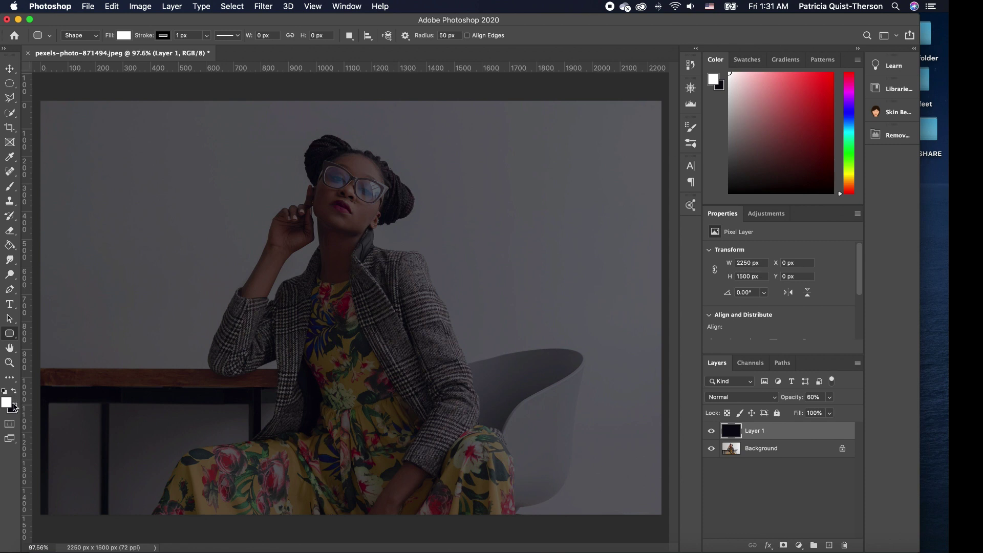
left_click(7, 404)
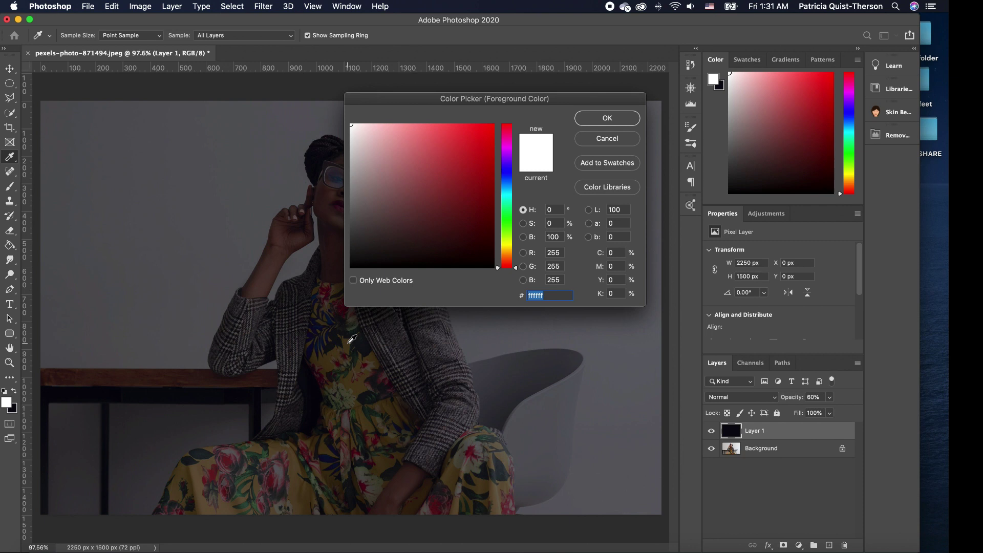
left_click(352, 338)
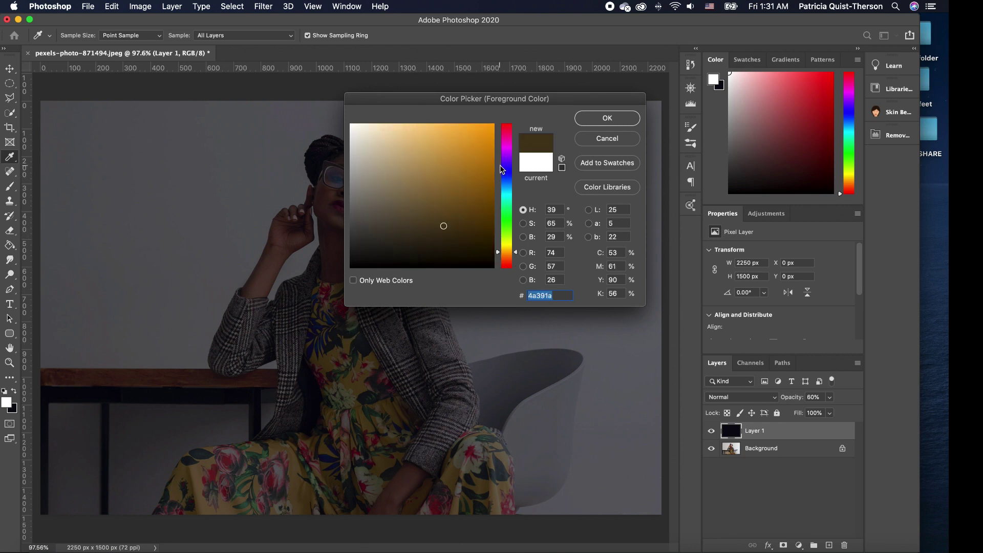
left_click(492, 127)
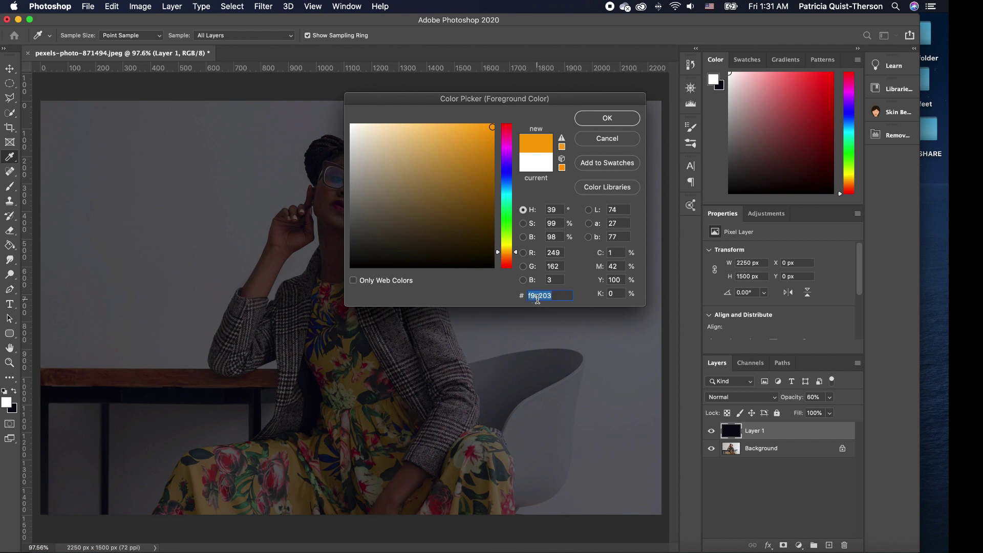
left_click(608, 118)
left_click_drag(153, 225, 567, 299)
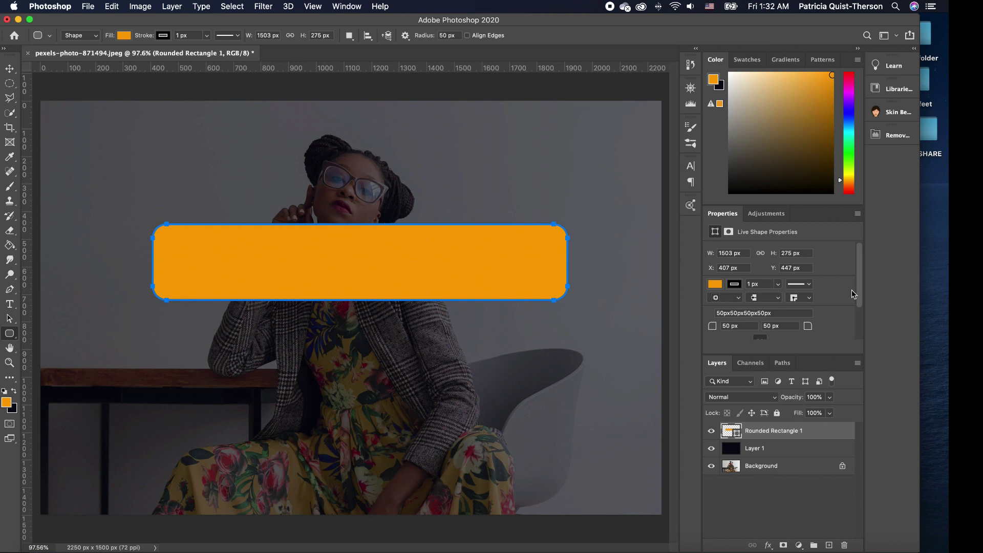
Set all four linked corner radii of the orange rectangle to 100 px
left_click_drag(862, 288, 860, 318)
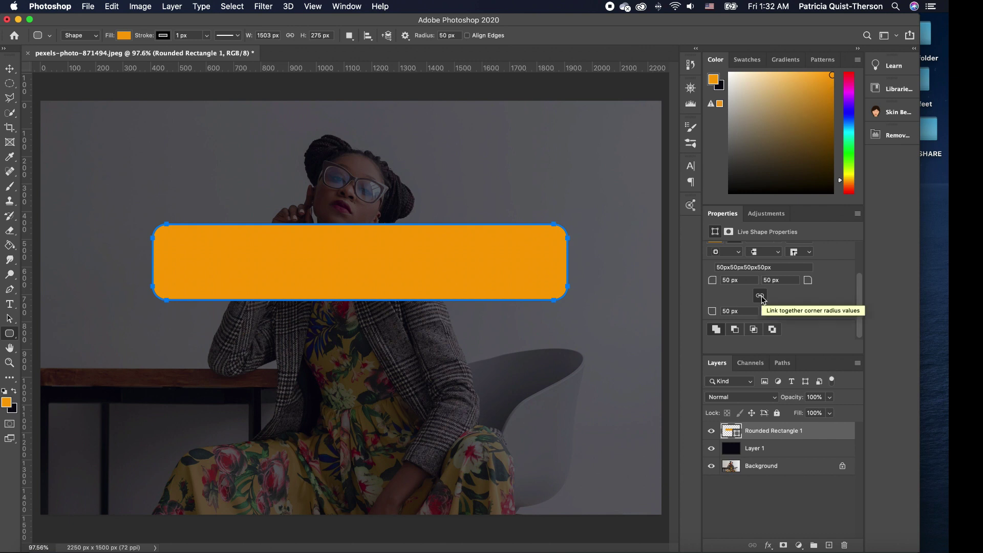
left_click(761, 297)
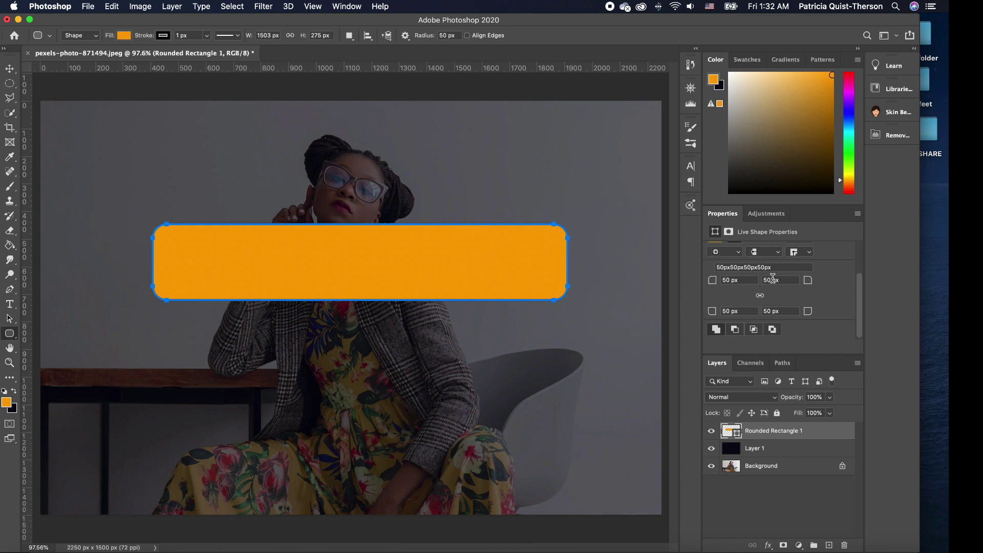
left_click(761, 297)
left_click(731, 282)
type("100")
key("Return")
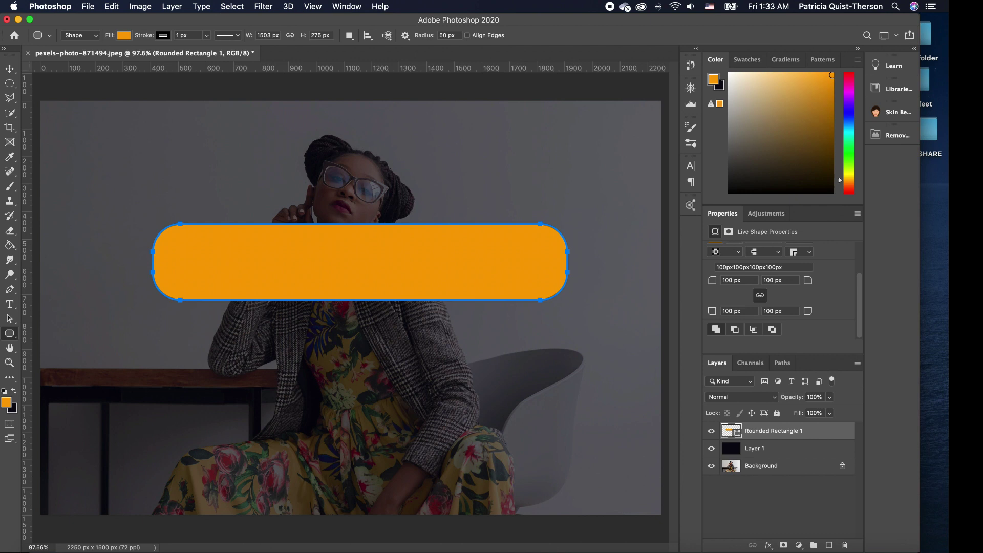
Set the orange rectangle's linked corner radii to 120 px for rounder ends
left_click(729, 281)
type("120")
key("Return")
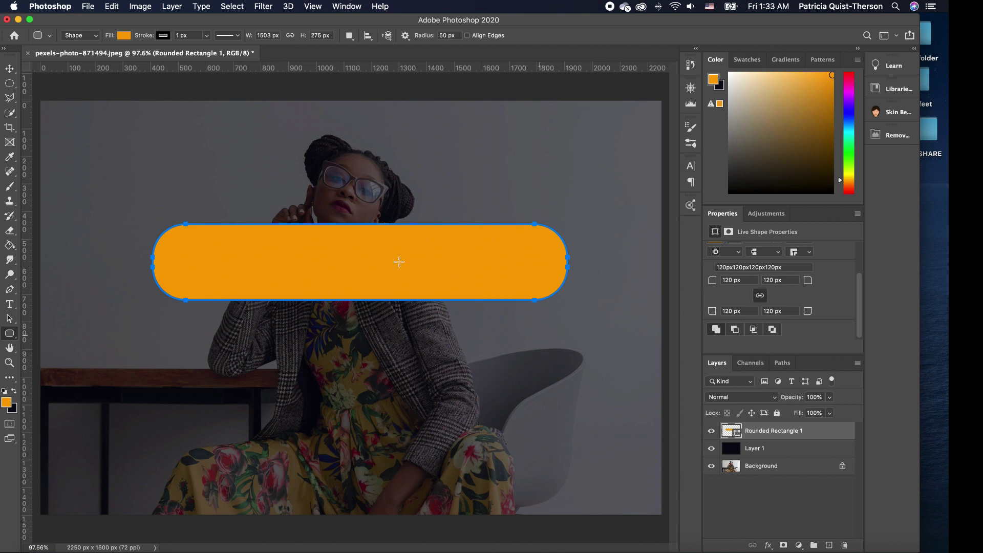
Rotate the orange shape to about -29.7° and enlarge it toward the photo's upper-right corner to about 128% width and 130% height
left_click(11, 71)
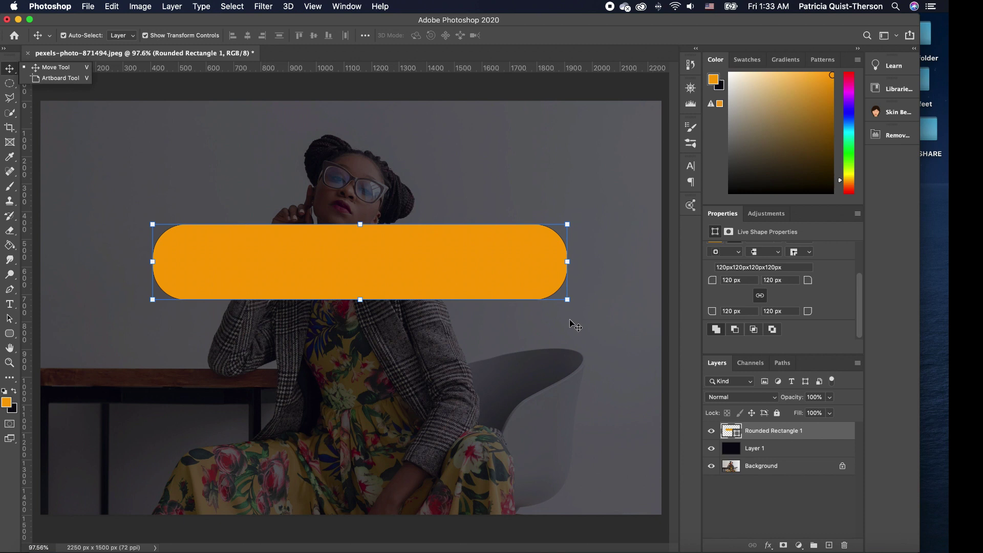
left_click_drag(574, 310, 585, 193)
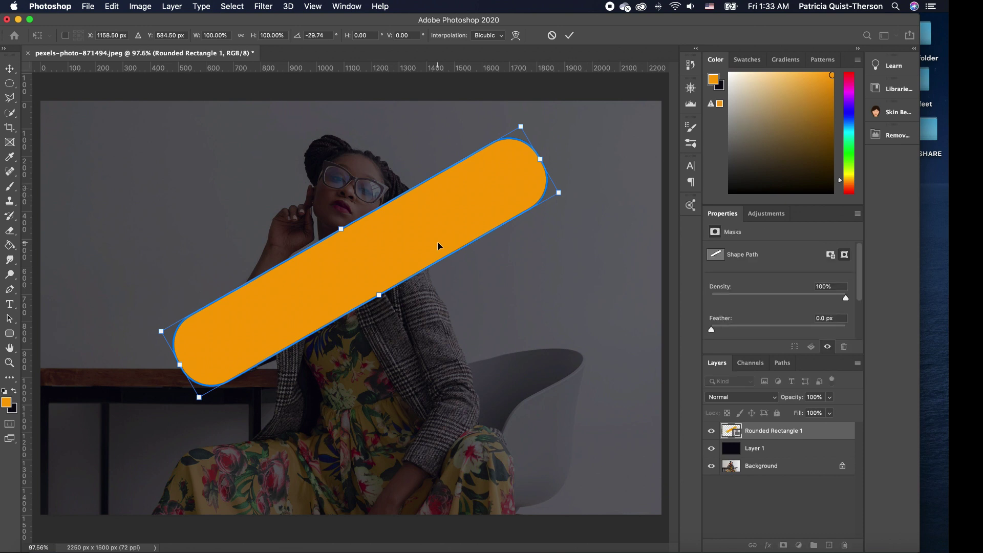
scroll(438, 243, "down", 3)
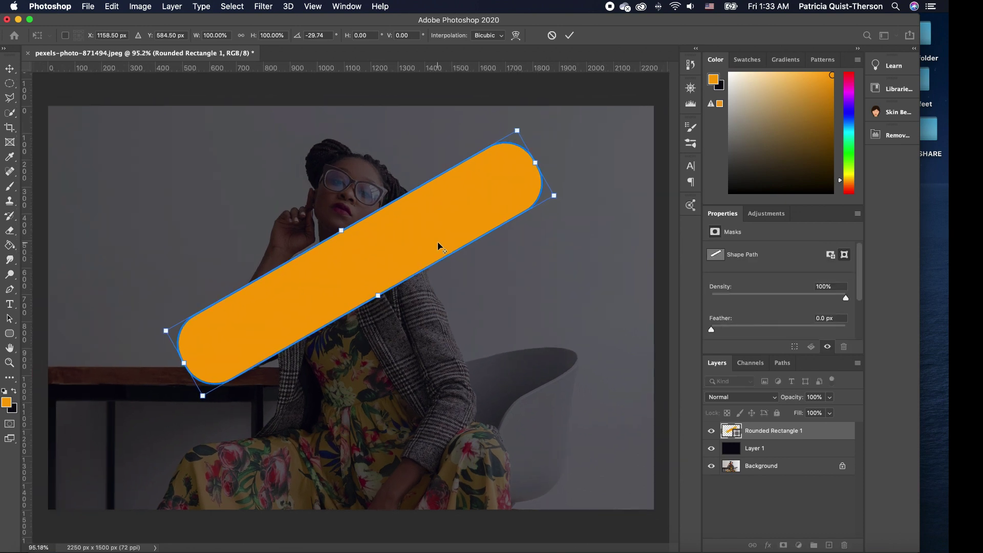
scroll(438, 241, "down", 2)
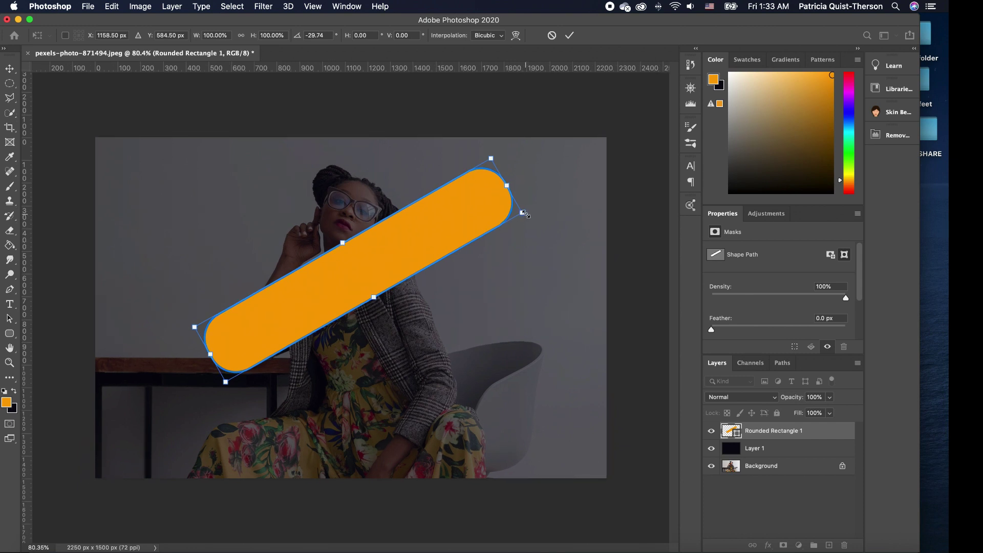
key("Return")
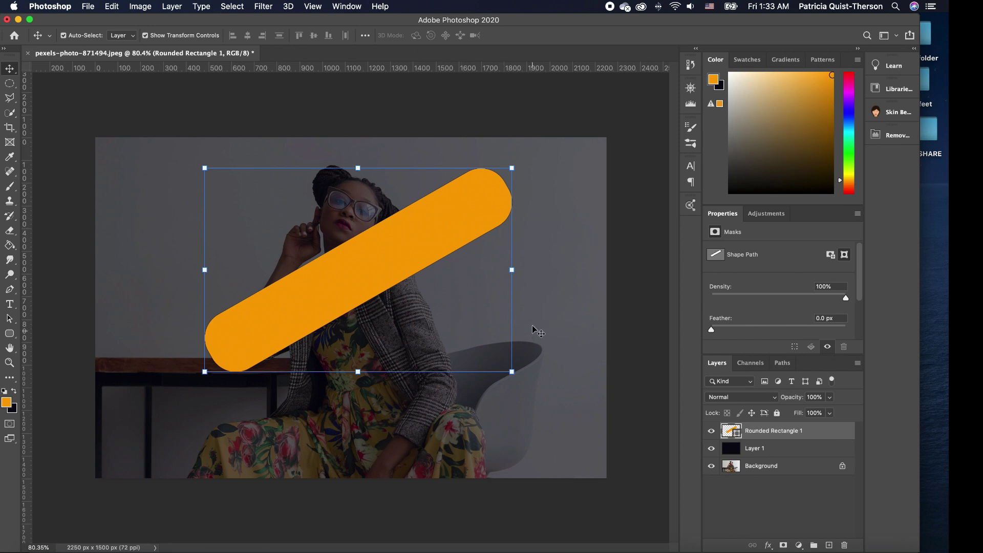
left_click_drag(512, 168, 597, 107)
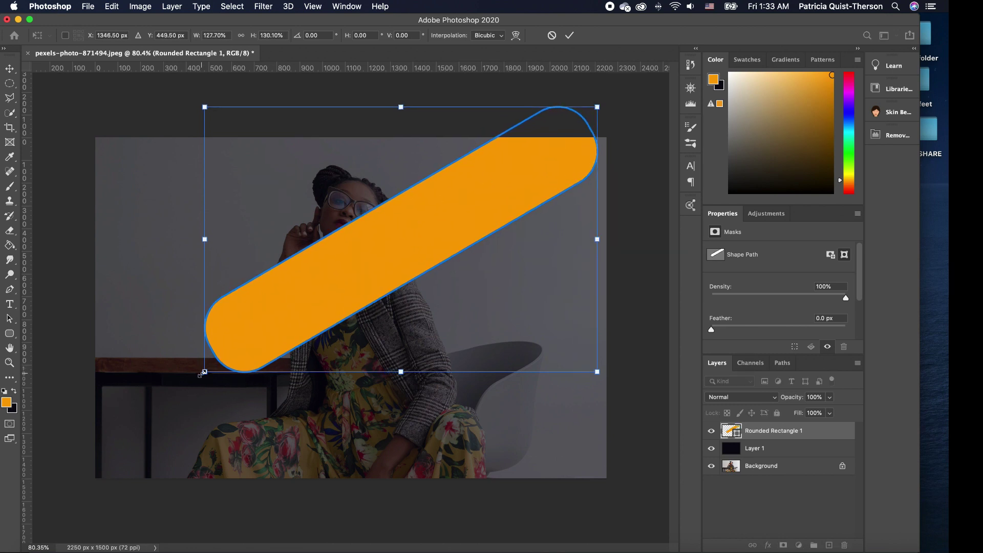
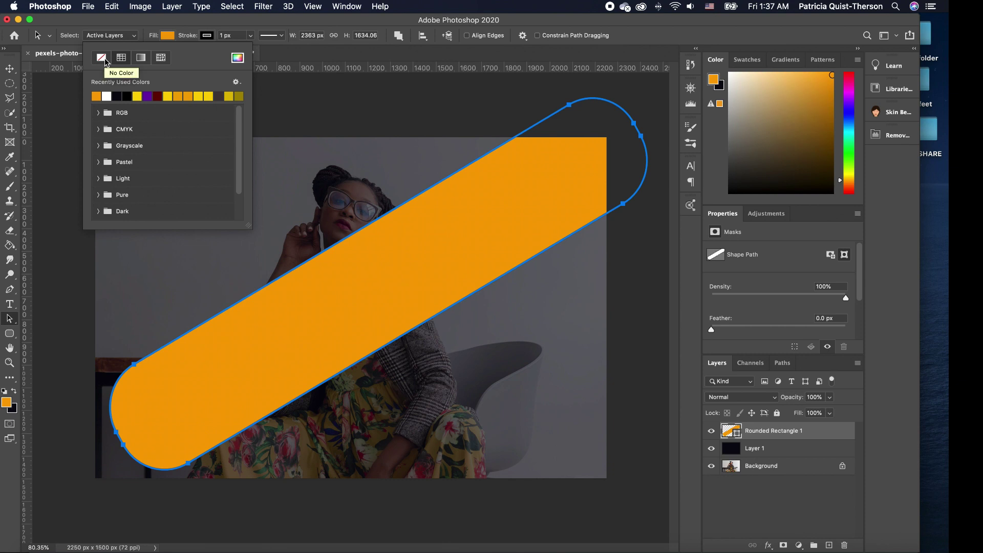
Remove the rounded rectangle's fill and set its stroke width to 0 px
left_click(102, 57)
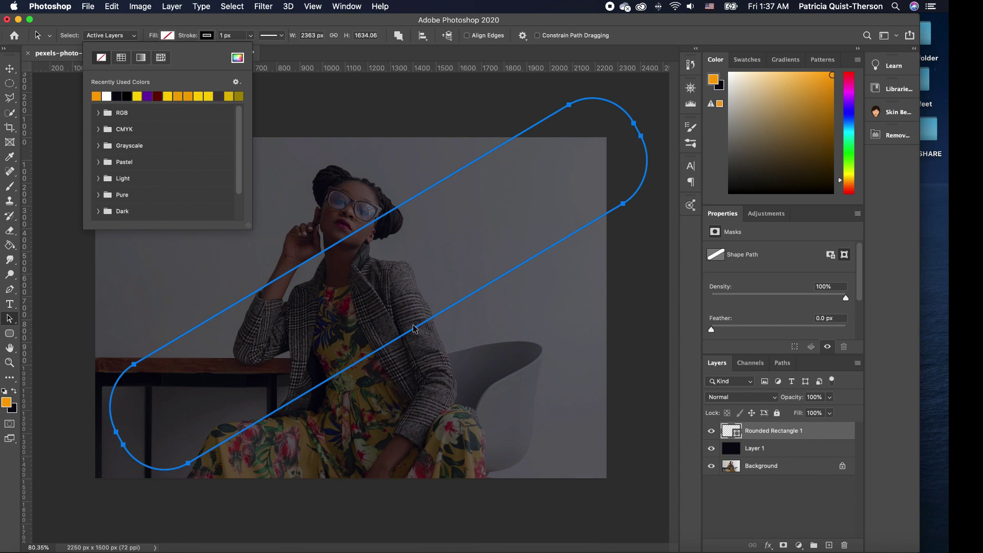
left_click(227, 36)
double_click(227, 36)
type("0")
key("Return")
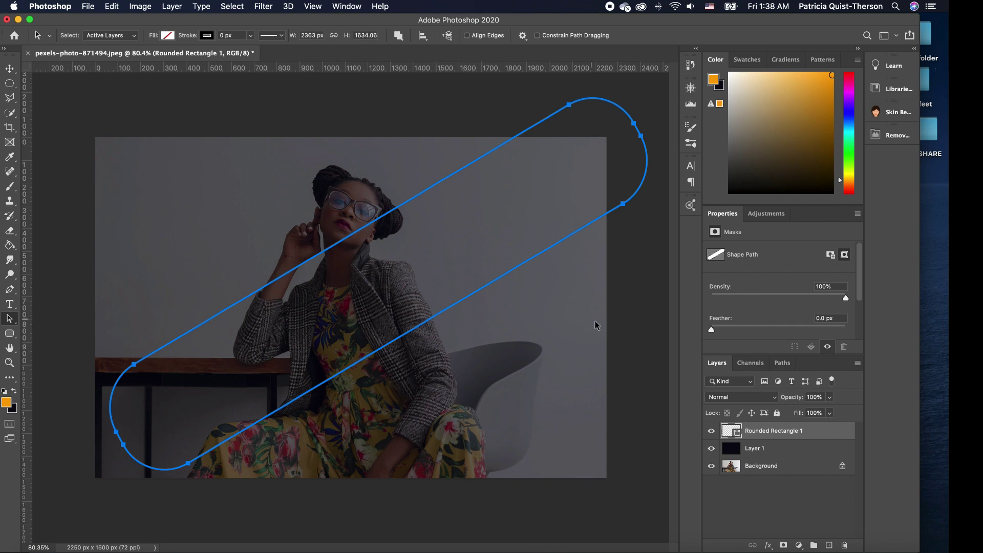
left_click(660, 436)
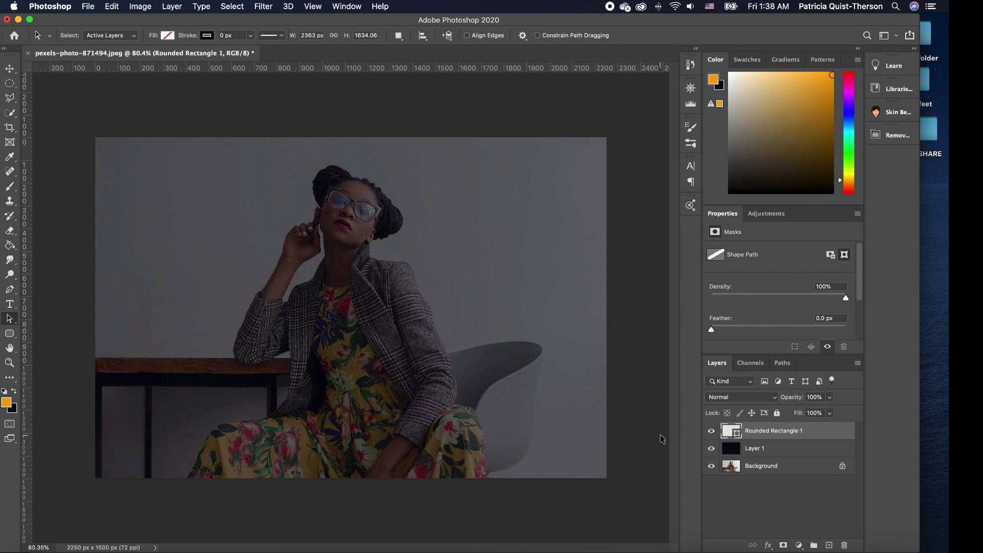
Load the rounded rectangle's outline as a selection, erase Layer 1's dark fill inside it, and deselect
left_click_drag(726, 436, 727, 437)
left_click(727, 436, "super")
left_click(771, 449)
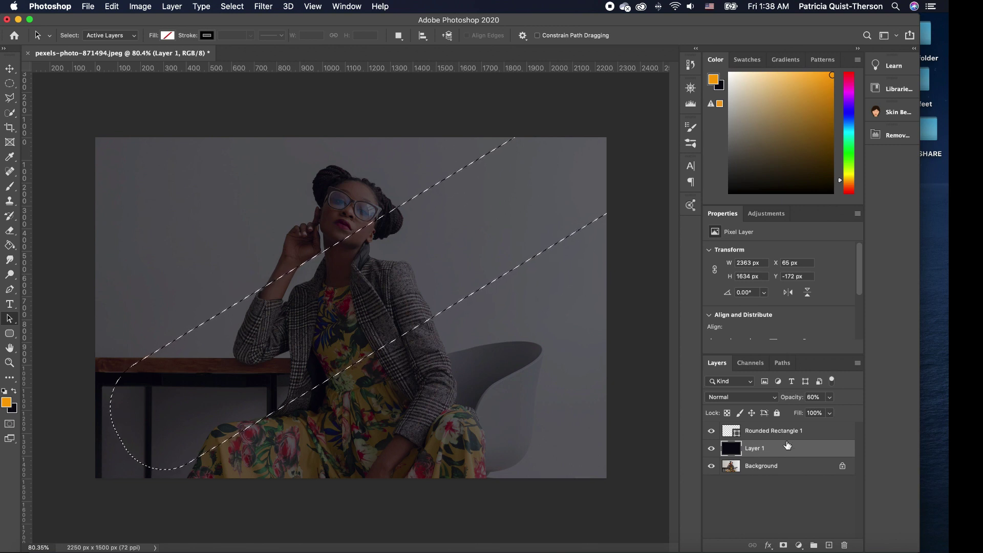
left_click(9, 230)
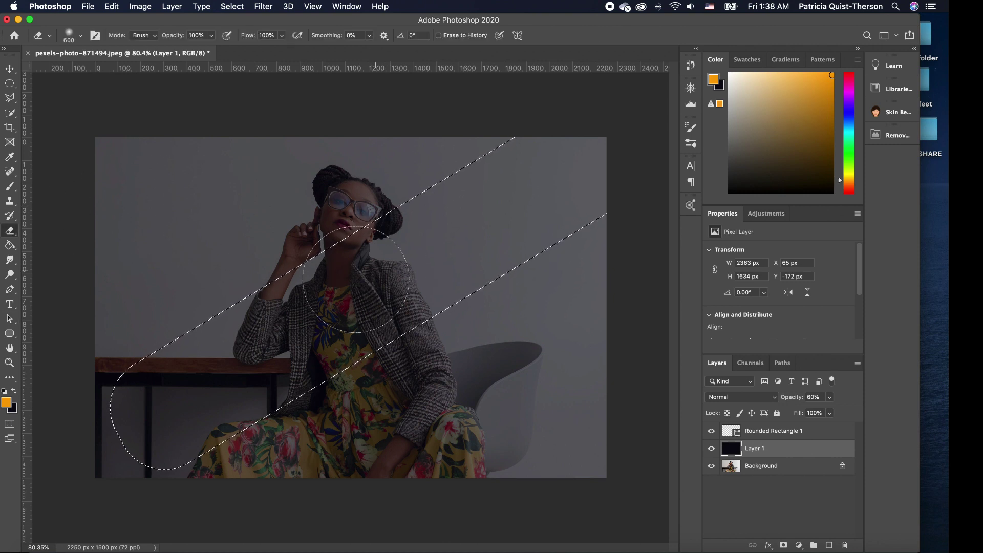
mouse_move(209, 383)
left_mouse_down()
mouse_move(179, 451)
mouse_move(516, 259)
mouse_move(450, 238)
mouse_move(132, 373)
mouse_move(406, 208)
mouse_move(566, 202)
mouse_move(584, 164)
left_mouse_up()
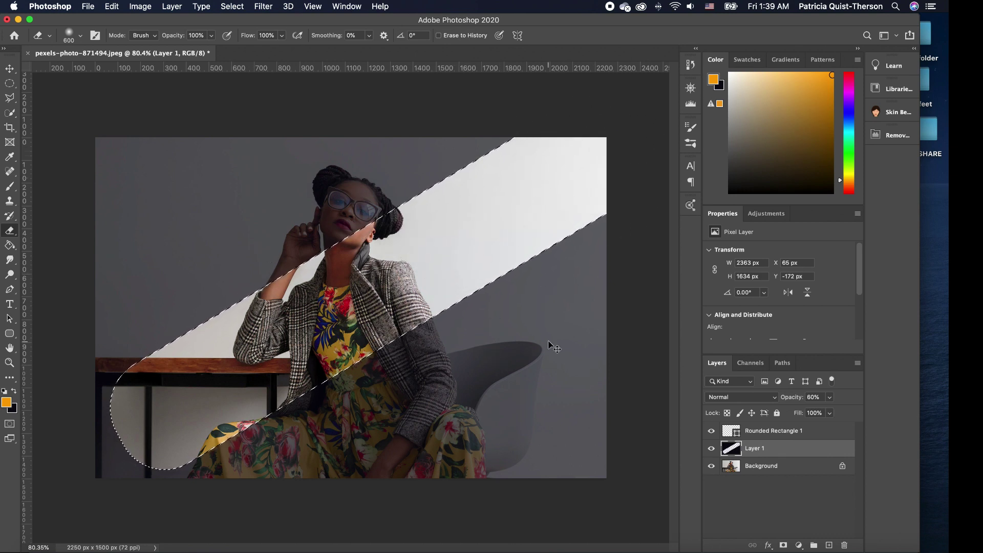
key("super+d")
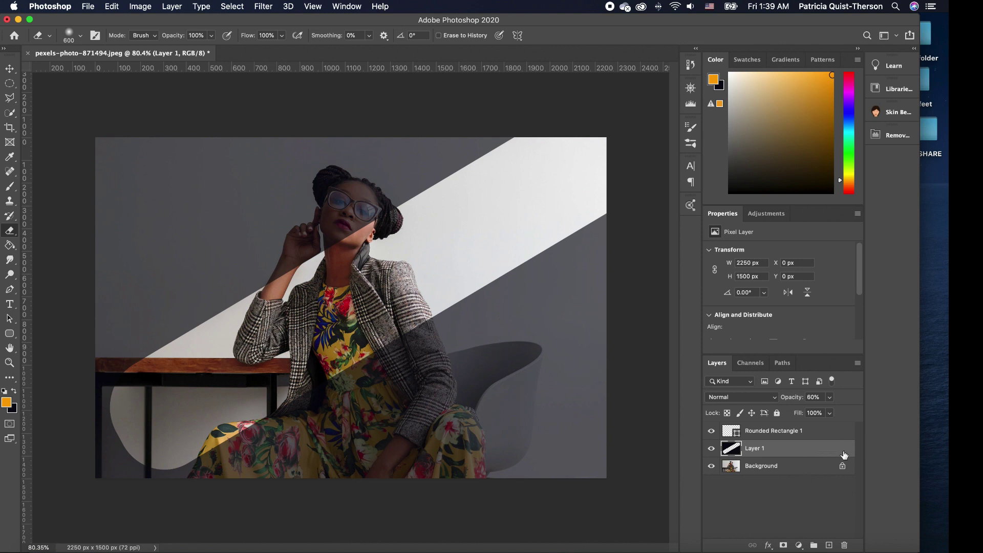
Add a drop shadow to the Rounded Rectangle 1 layer with a distance of 15 px and an angle of 90°
left_click(823, 437)
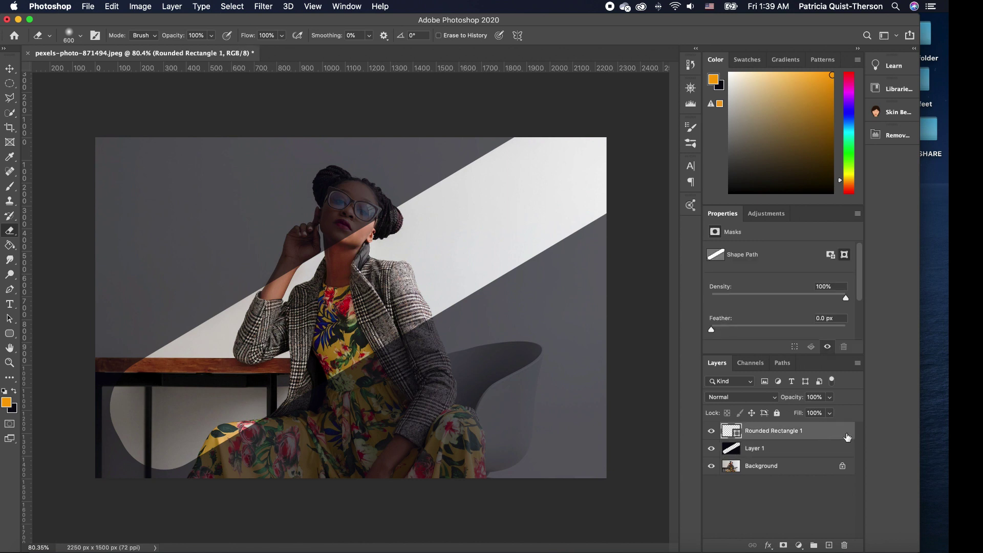
double_click(847, 437)
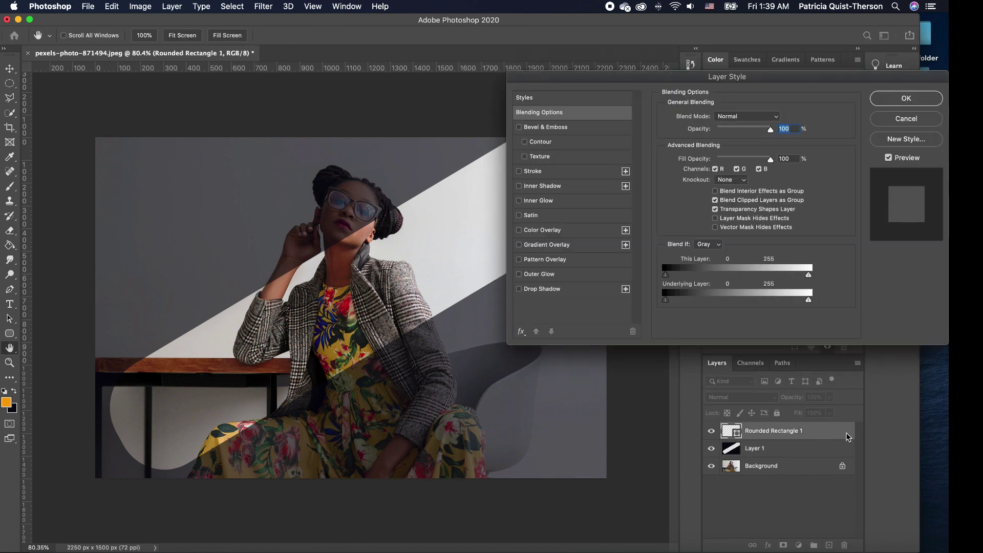
left_click(519, 289)
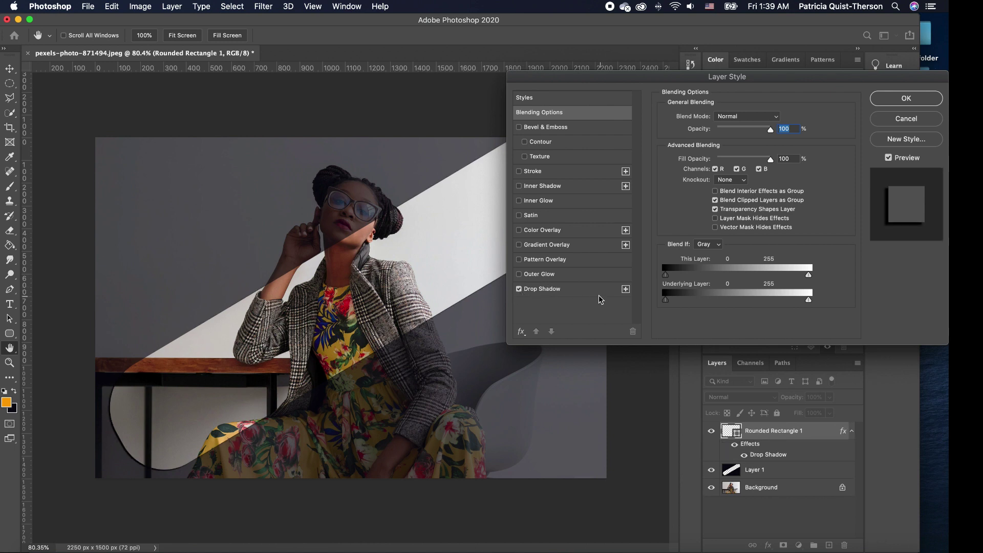
left_click(543, 289)
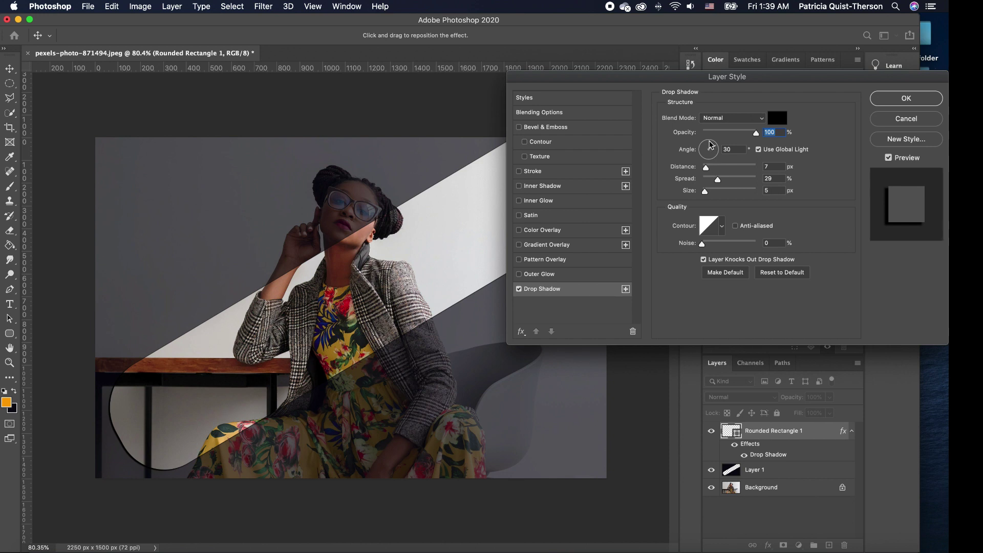
left_click_drag(706, 168, 709, 143)
left_click(711, 147)
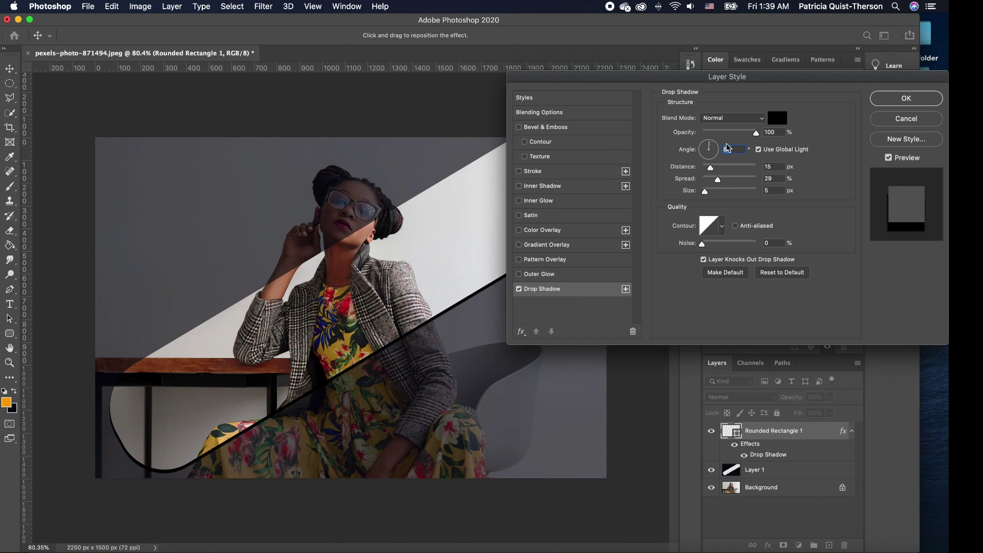
type("90")
Soften the drop shadow by increasing its size and lowering its opacity to 31%, and apply the layer style
left_click_drag(704, 191, 711, 195)
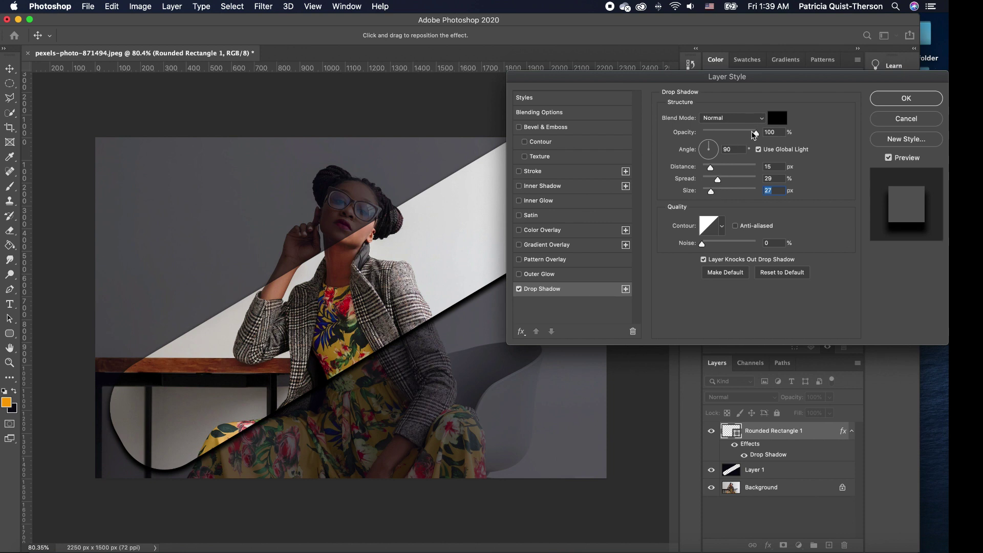
left_click_drag(755, 134, 718, 137)
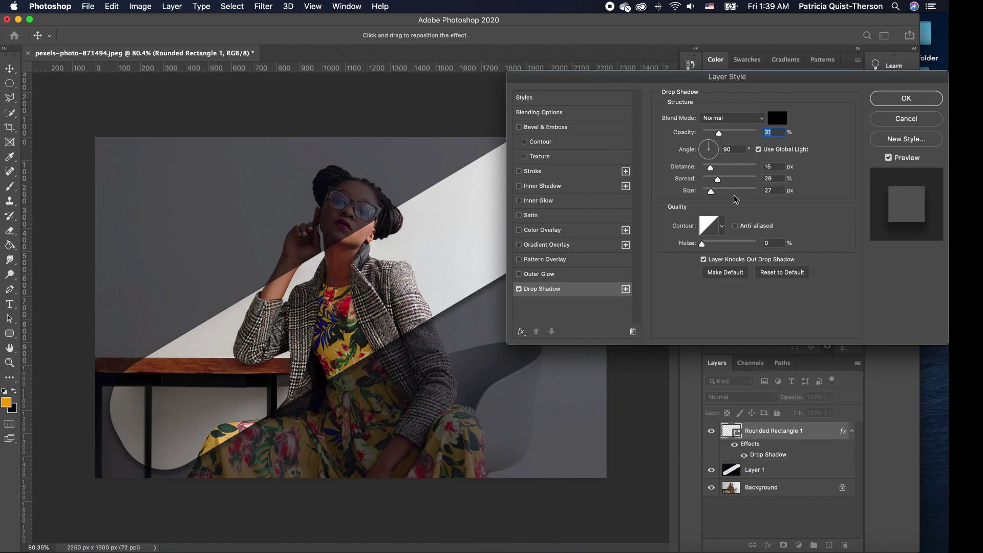
left_click_drag(711, 192, 715, 181)
left_click(904, 102)
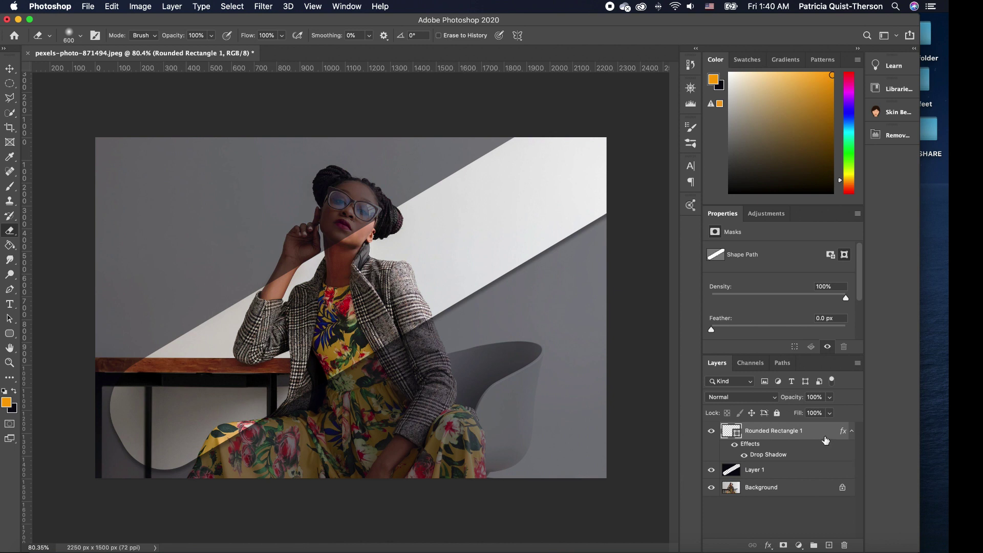
Duplicate the Rounded Rectangle 1 layer and move the copy up and left so its rounded end lies beside the woman's head
key("super+j")
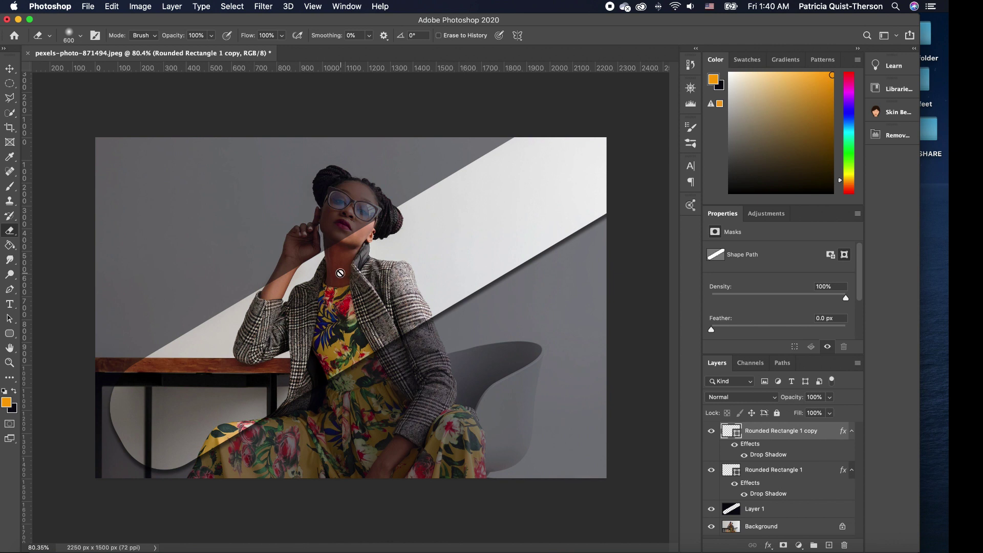
left_click(11, 69)
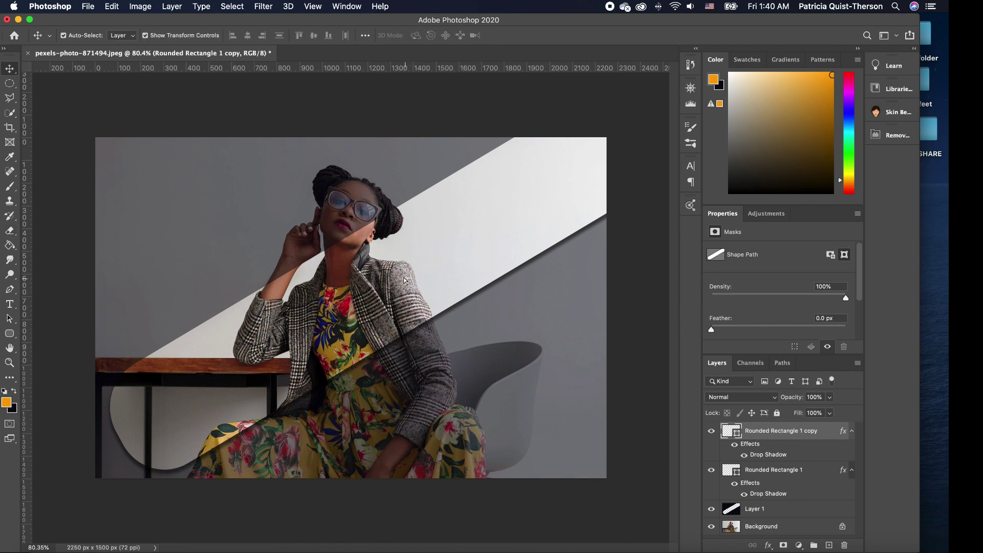
left_click_drag(404, 280, 410, 199)
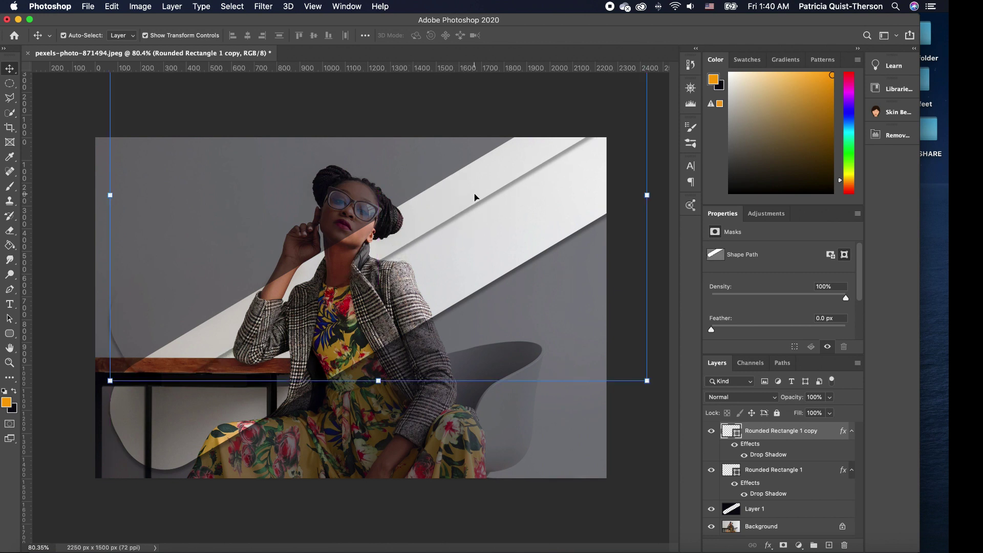
left_click_drag(474, 197, 264, 323)
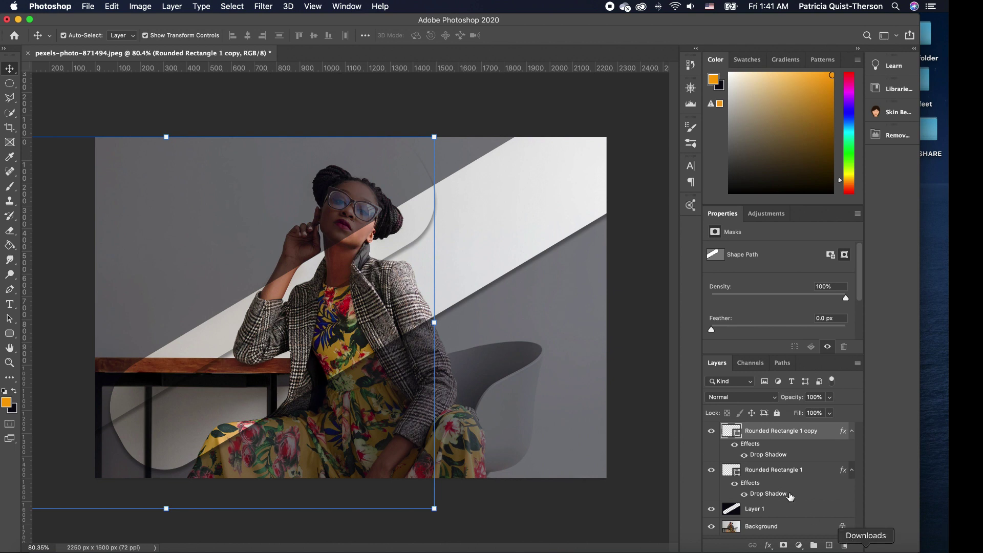
Scale the rounded rectangle copy proportionally to about 83.20% and reposition its rounded end around the woman's head
left_click(724, 434, "super")
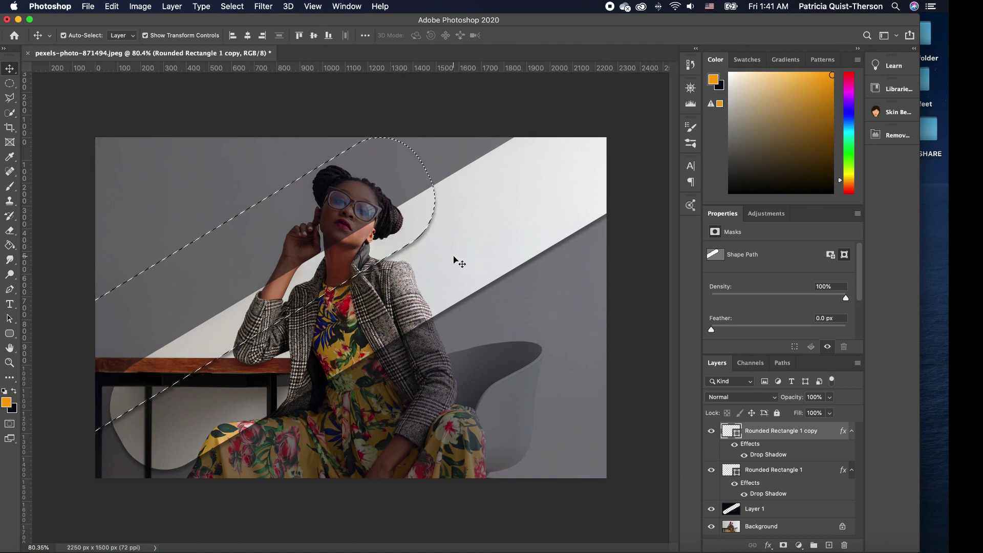
key("super+d")
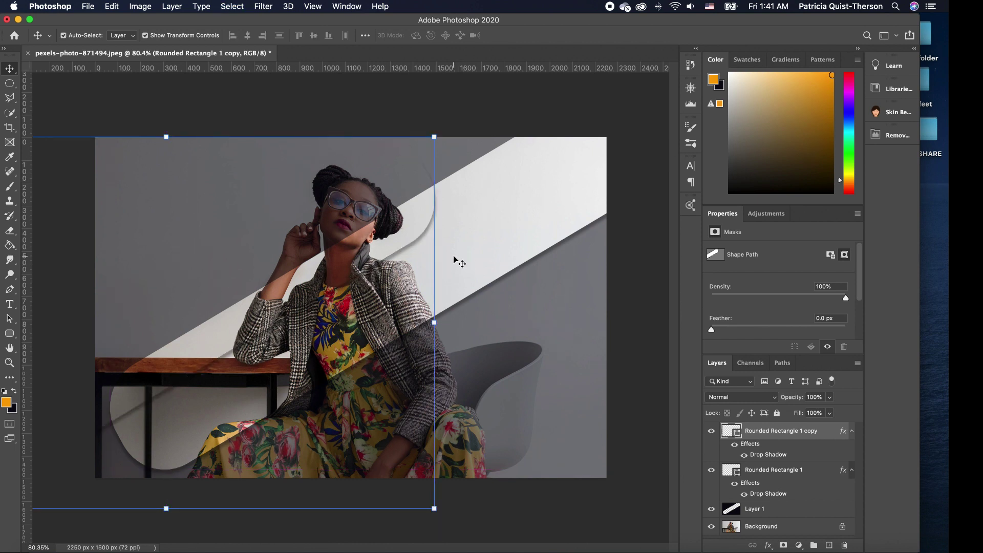
key("super+t")
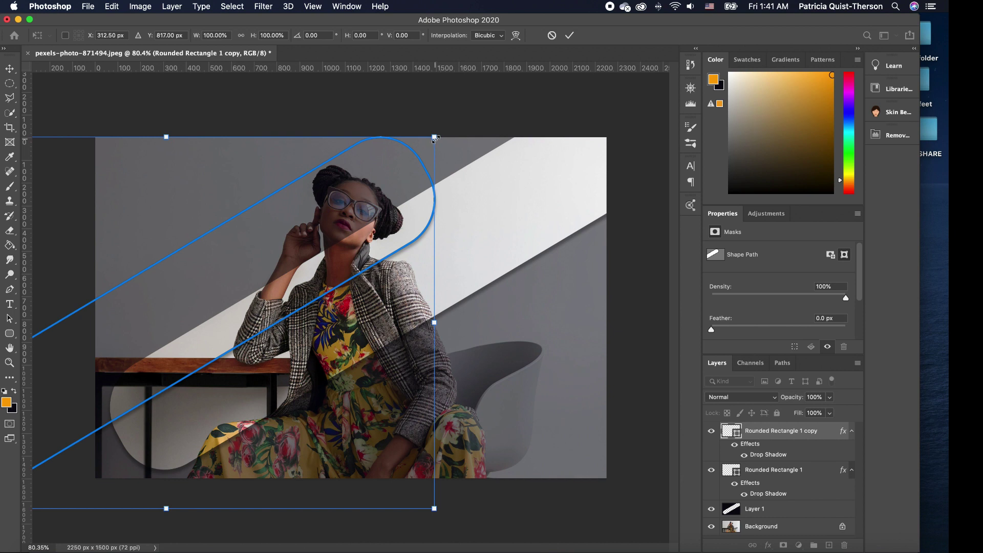
left_click_drag(434, 137, 373, 182)
left_click_drag(307, 248, 337, 207)
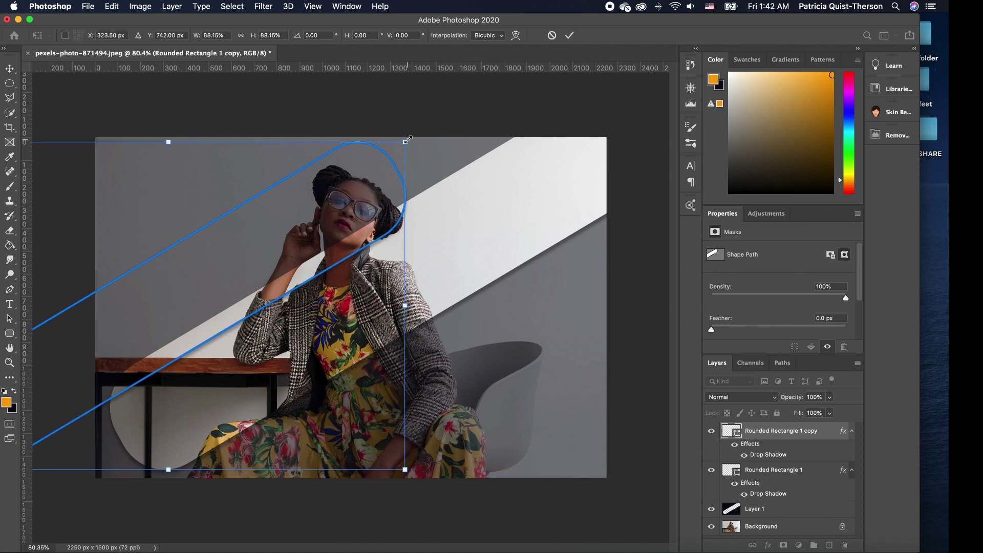
left_click_drag(407, 139, 391, 151)
left_click_drag(354, 207, 365, 189)
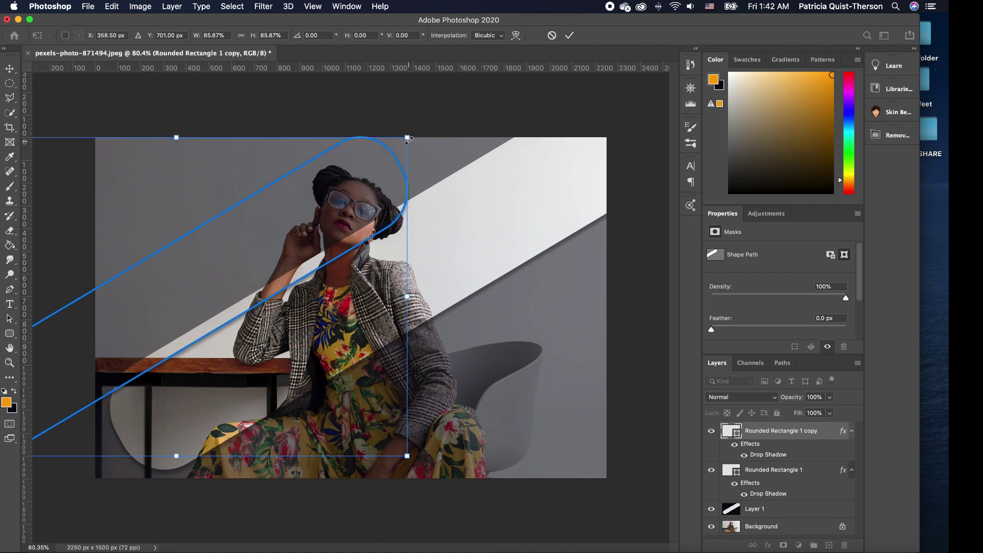
left_click_drag(408, 139, 397, 149)
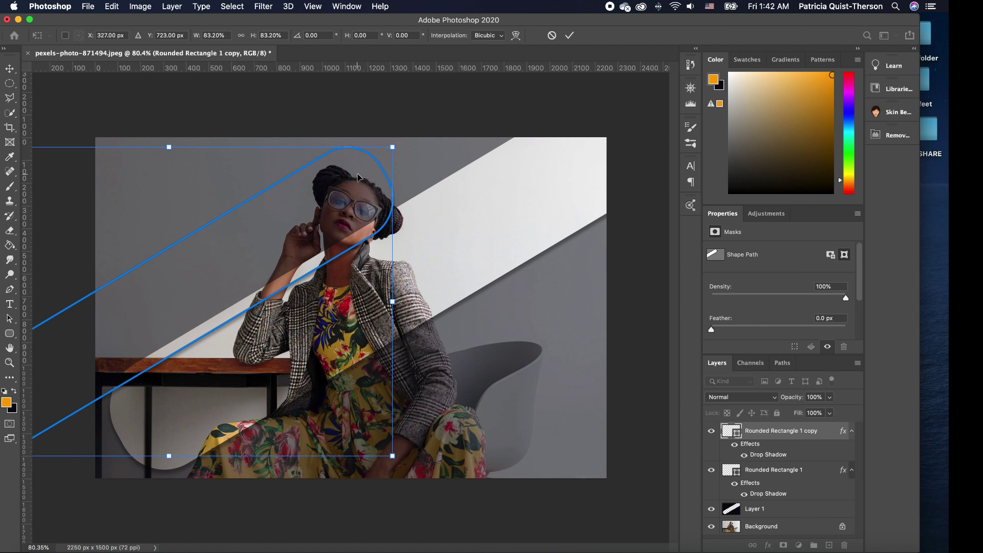
key("Escape")
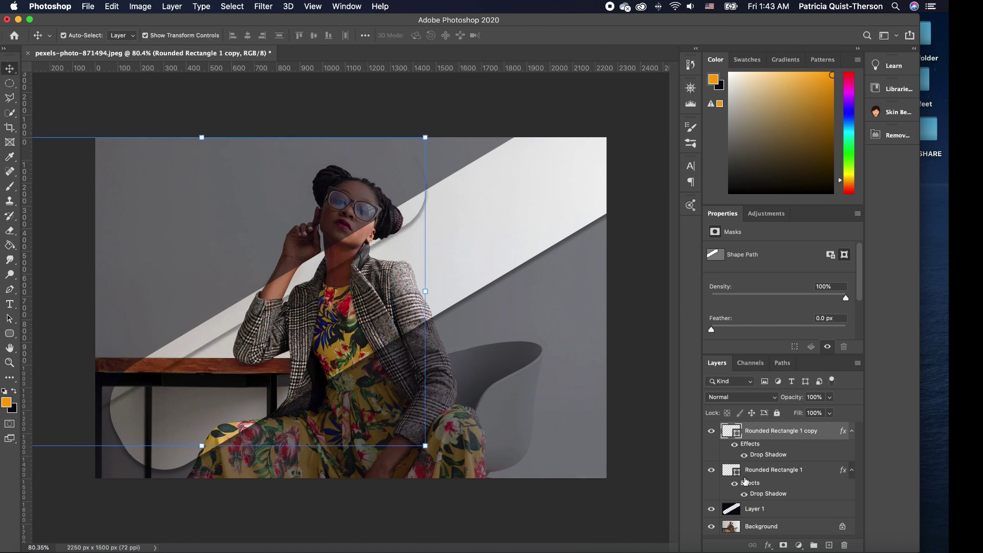
Load the rounded rectangle copy's outline as a selection and shift the copy slightly down and left around the woman's head
left_click(727, 434, "super")
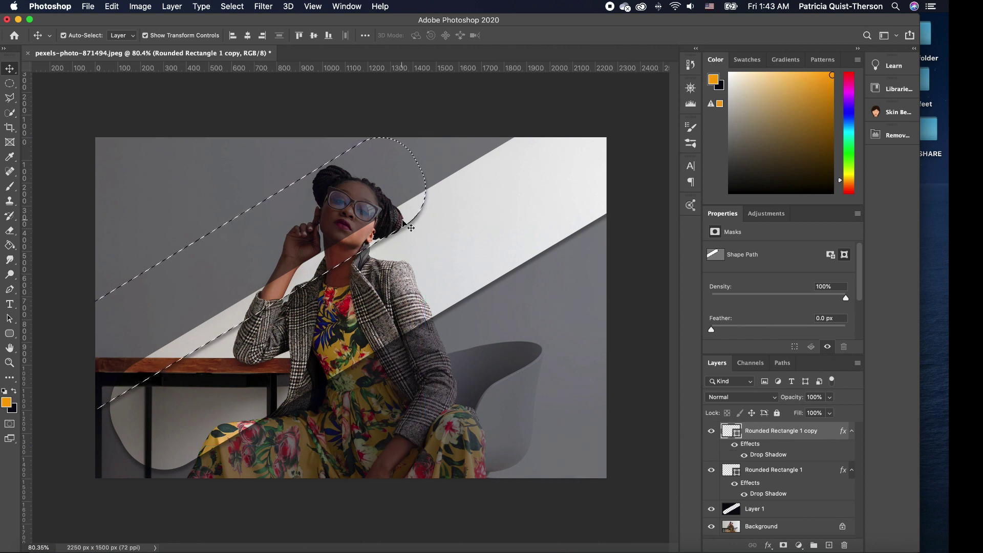
key("Up")
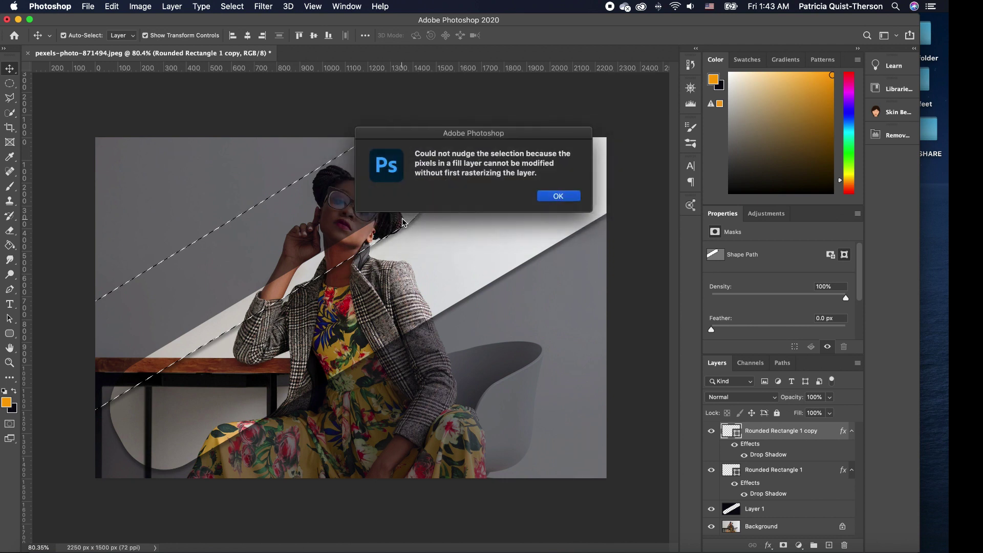
left_click(563, 196)
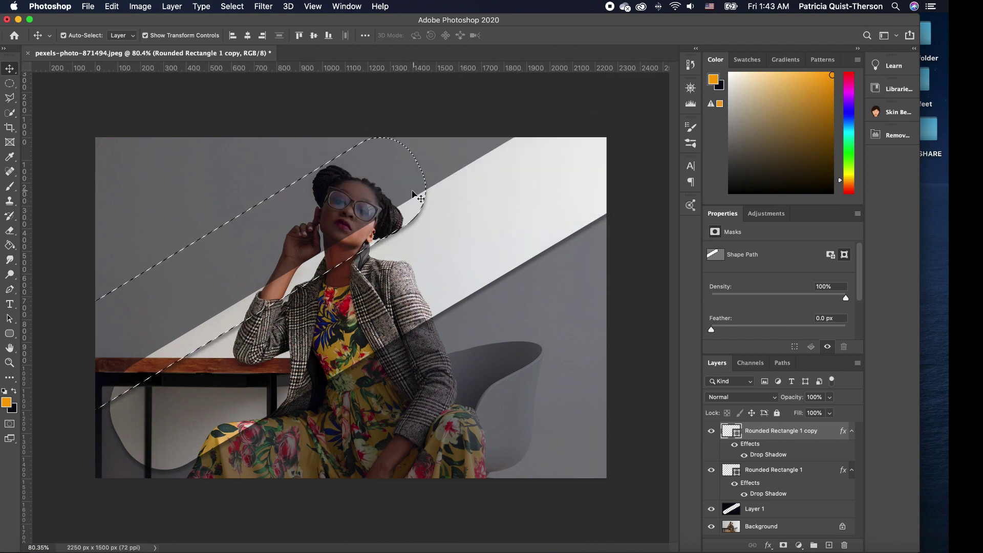
left_click_drag(412, 196, 399, 198)
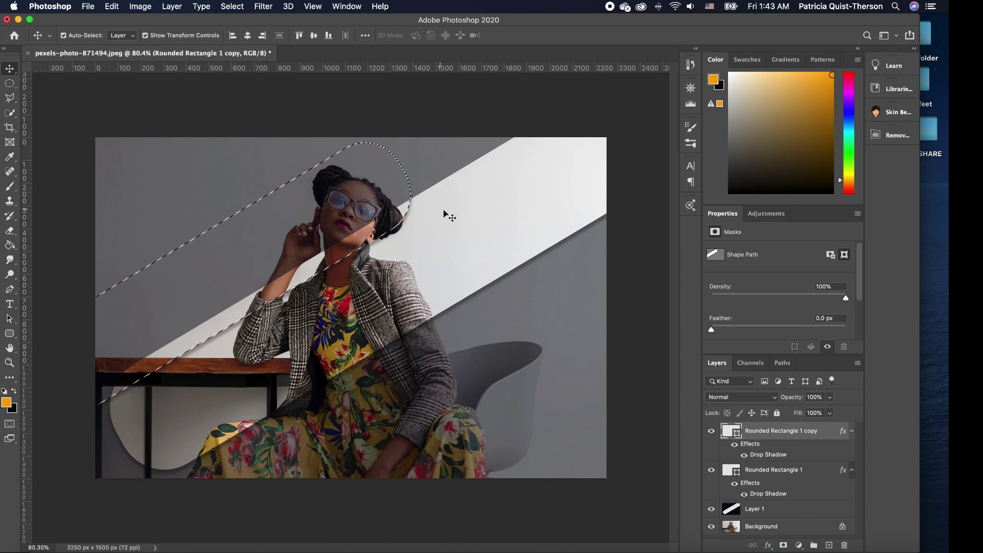
Erase Layer 1's dark fill inside the copy's selection with the Eraser tool and deselect
left_click(783, 514)
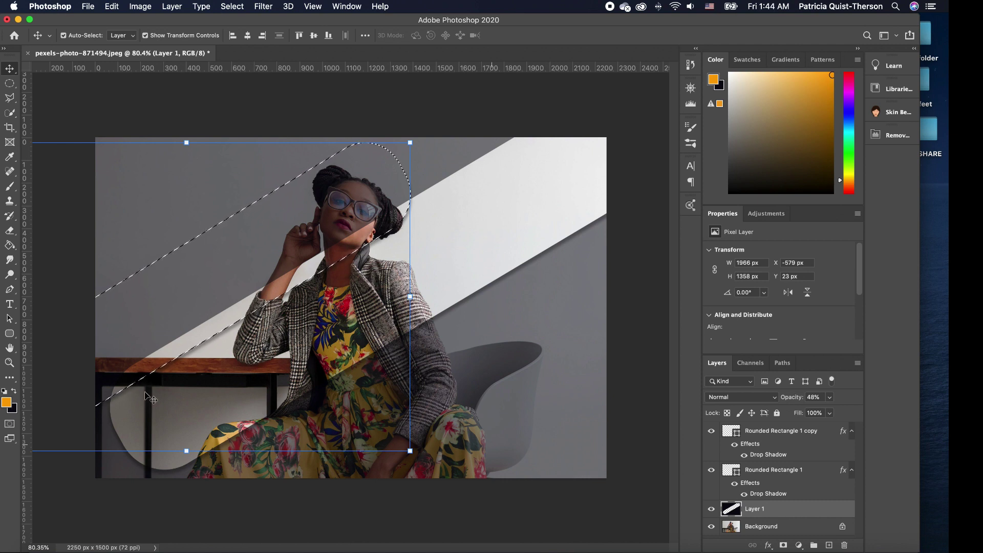
left_click(10, 231)
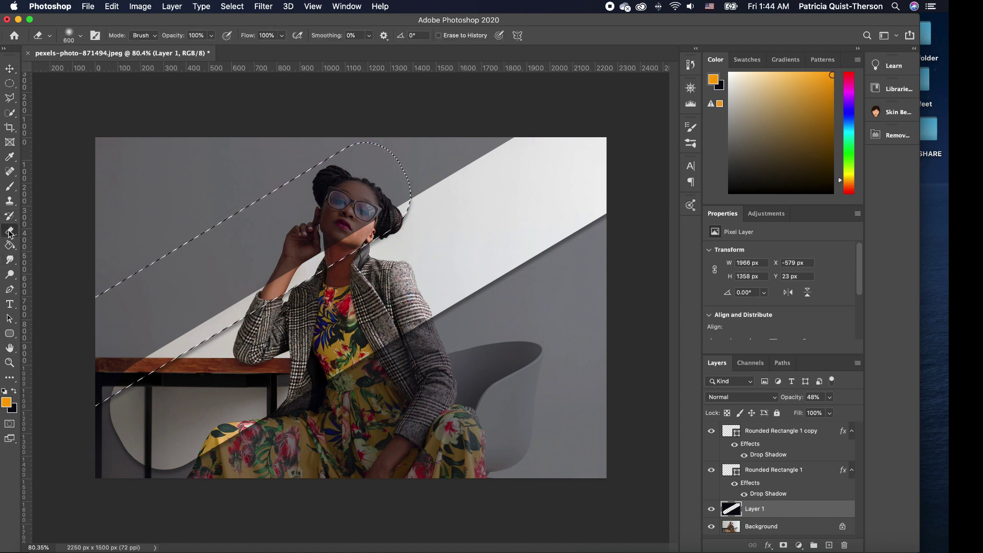
left_click_drag(246, 225, 163, 321)
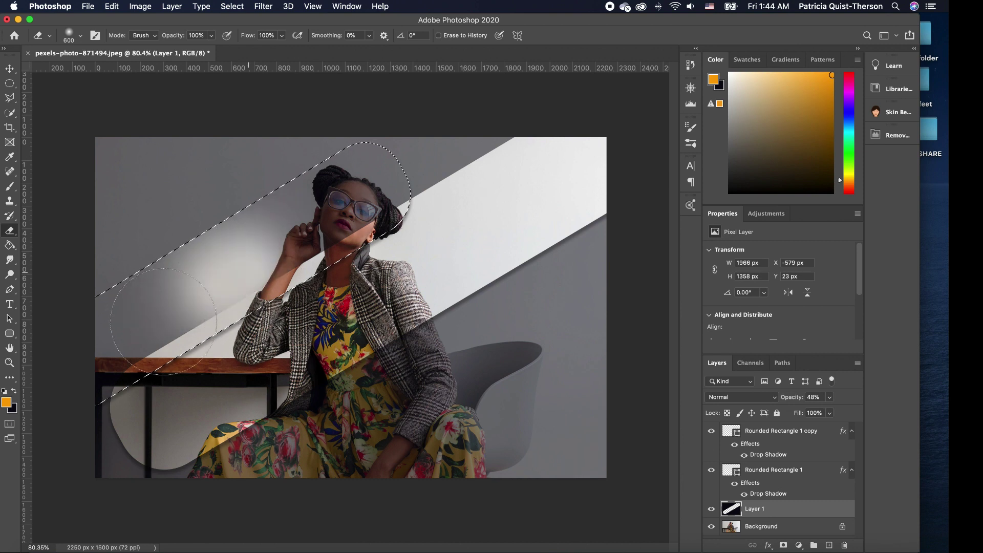
mouse_move(407, 159)
left_mouse_down()
mouse_move(87, 333)
mouse_move(177, 288)
left_mouse_up()
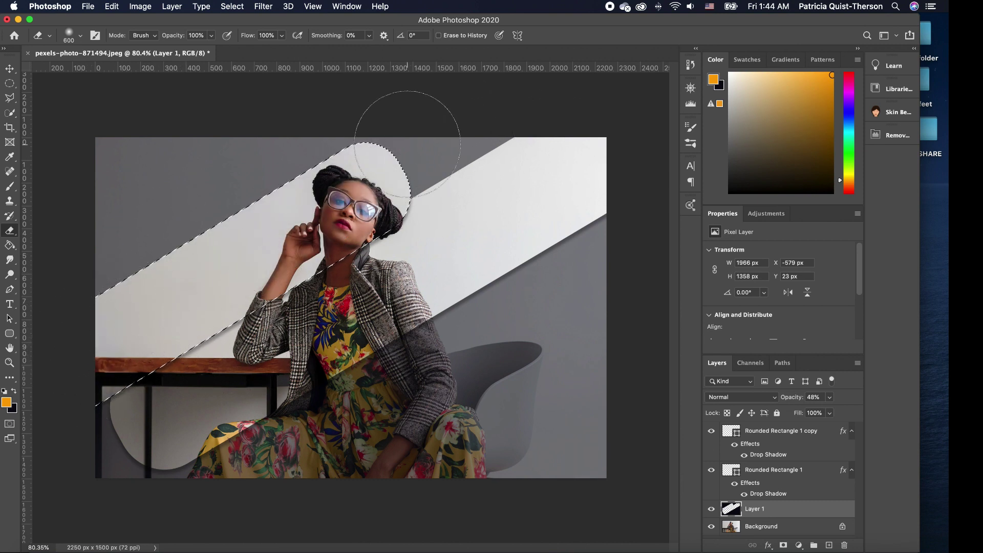
key("super+d")
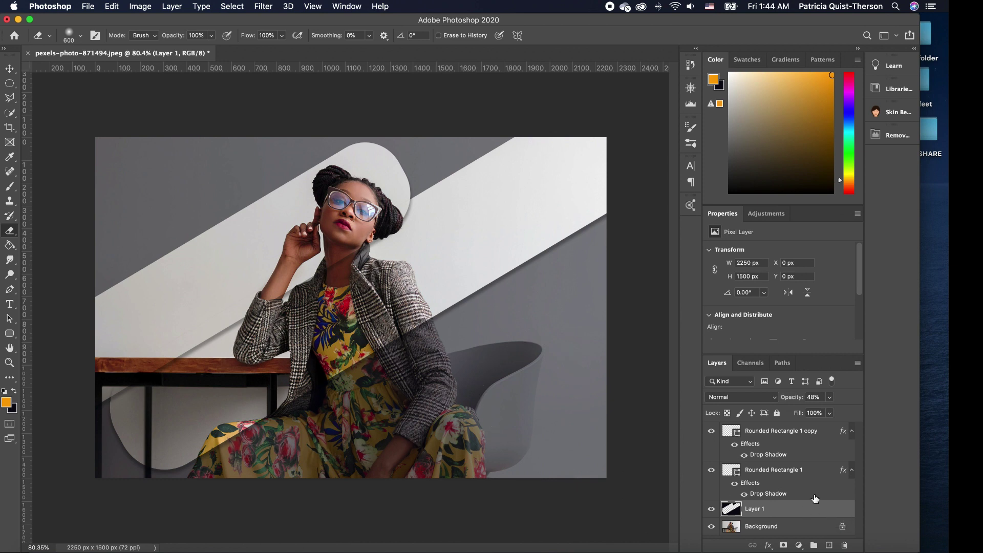
Raise Layer 1's opacity to 100% and fill its dark area below the diagonal cut-out with a near-black foreground color using the Paint Bucket
left_click(829, 397)
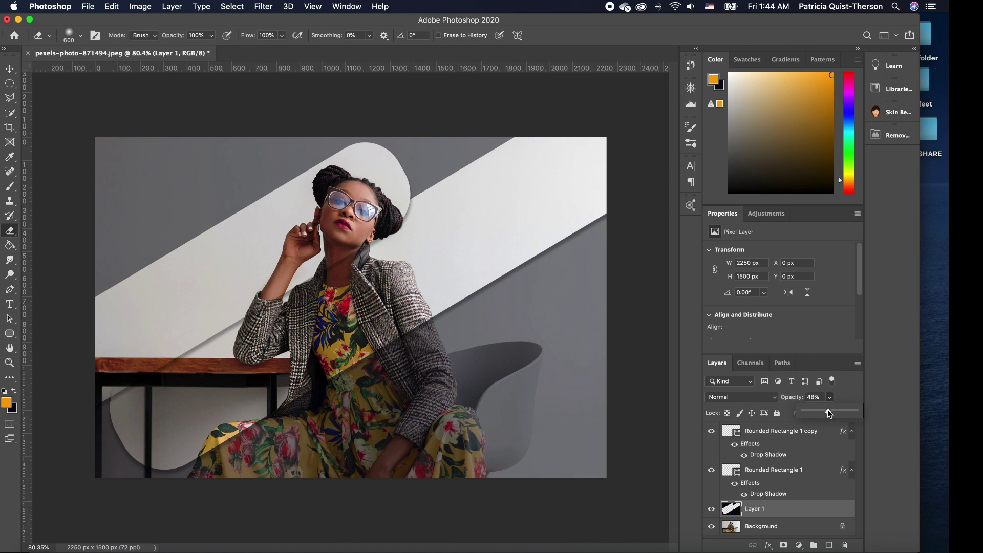
left_click_drag(830, 412, 864, 413)
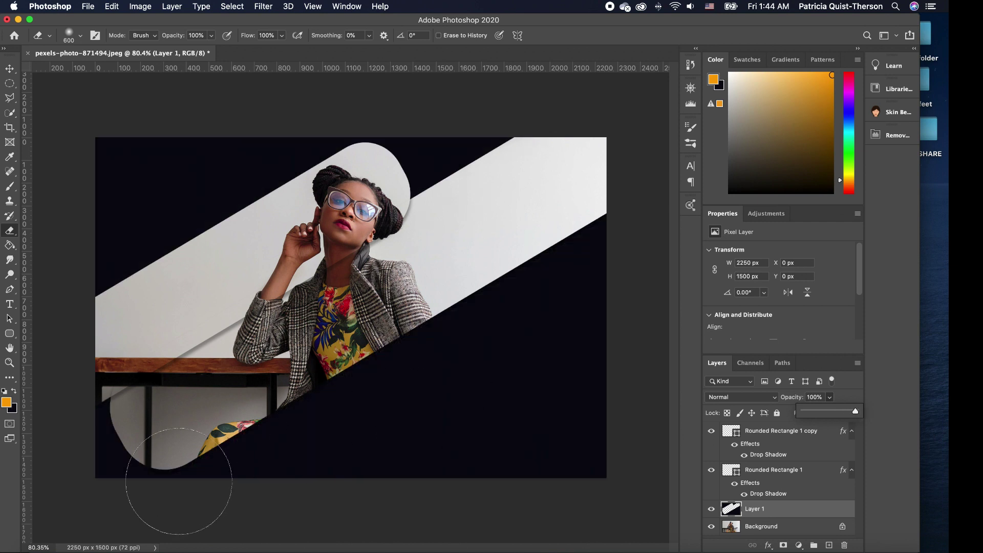
key("x")
key("g")
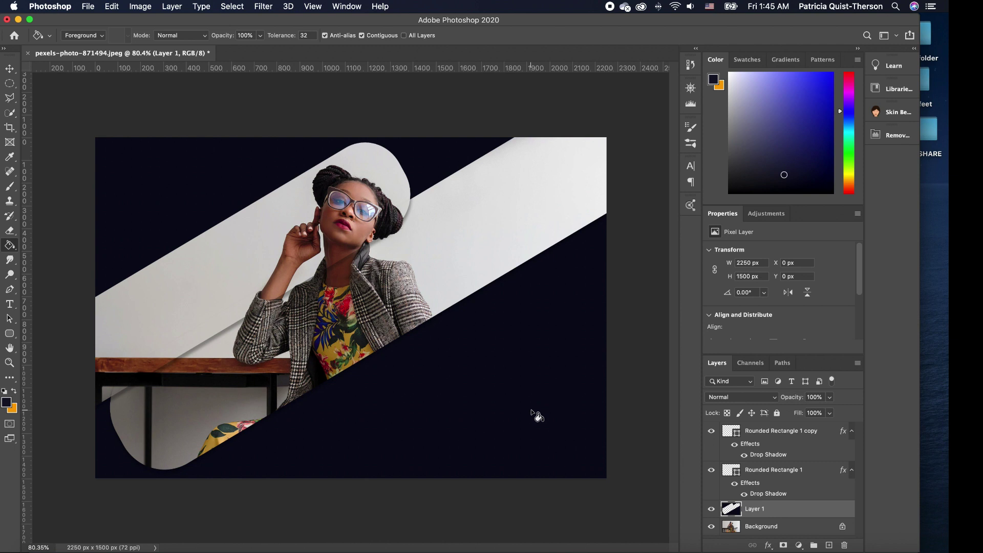
left_click(10, 406)
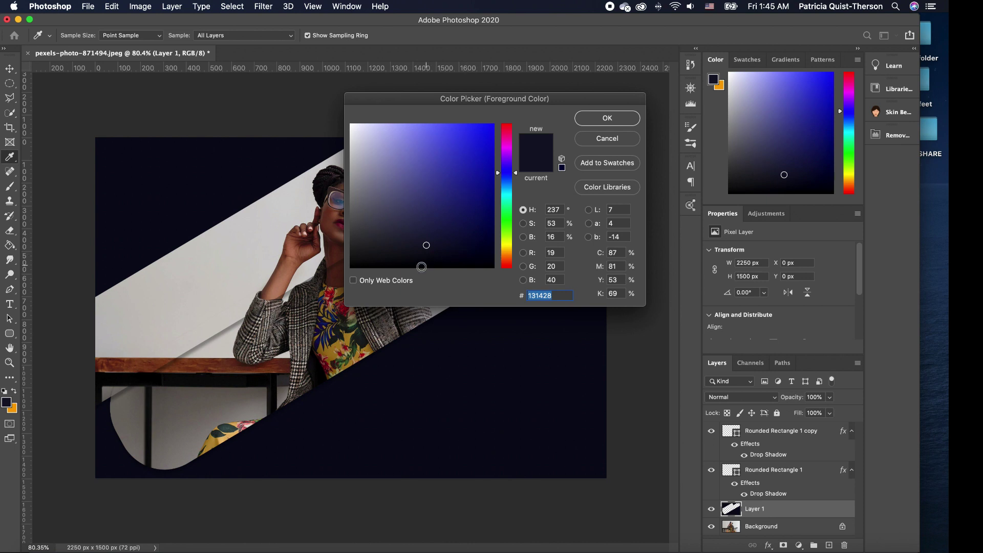
left_click_drag(389, 256, 385, 252)
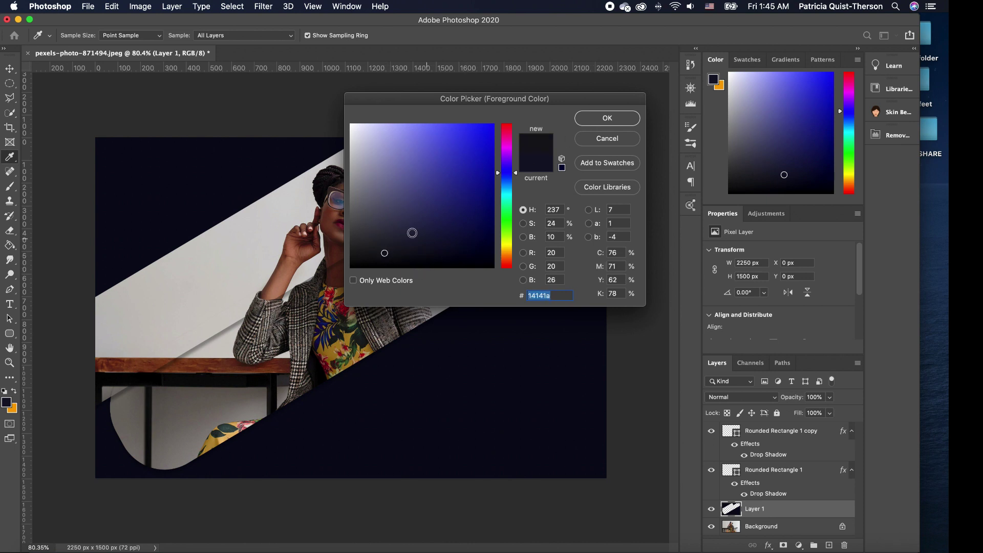
left_click_drag(381, 258, 385, 255)
left_click(607, 119)
key("g")
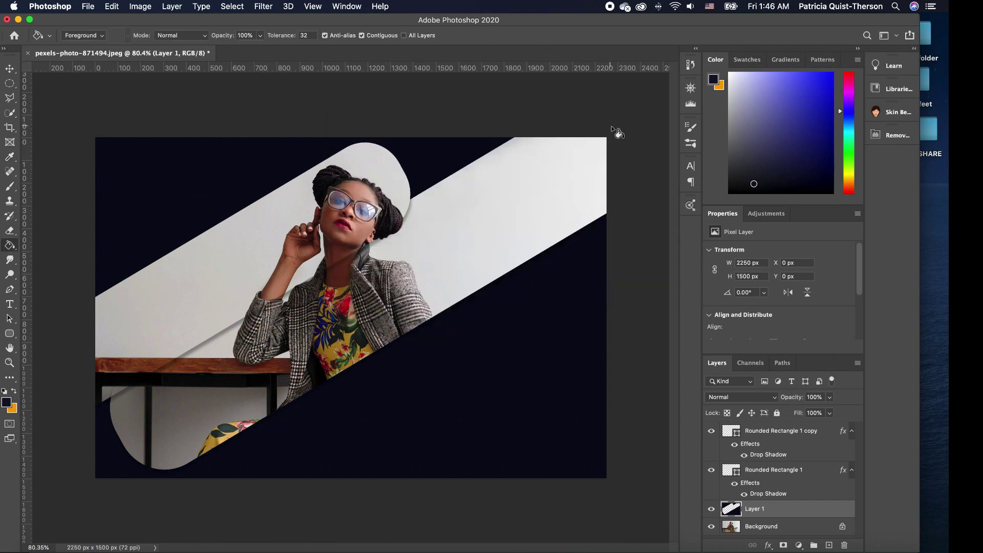
left_click(433, 355)
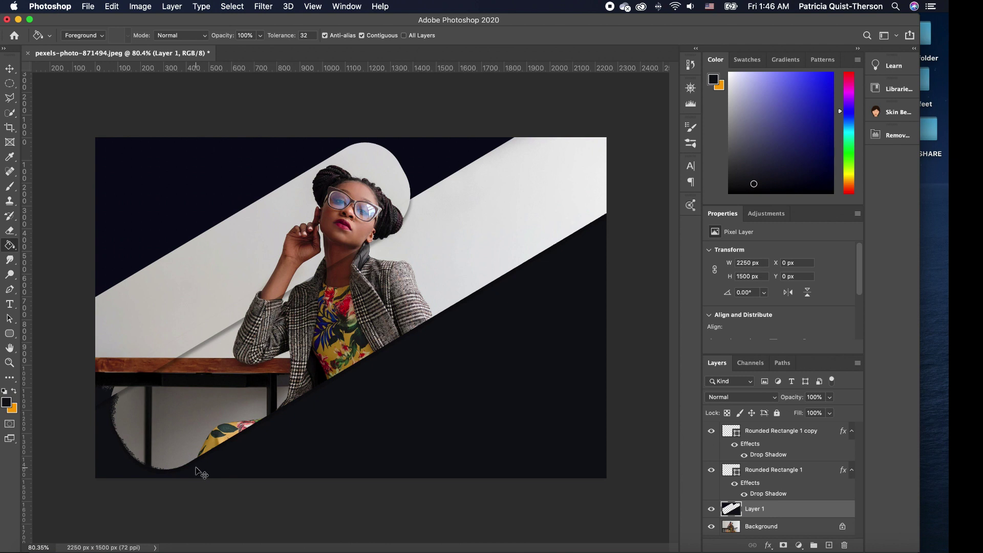
Undo the last bucket fill, and refill Layer 1's dark areas with the near-black foreground color through a selection loaded from the layer
key("super+z")
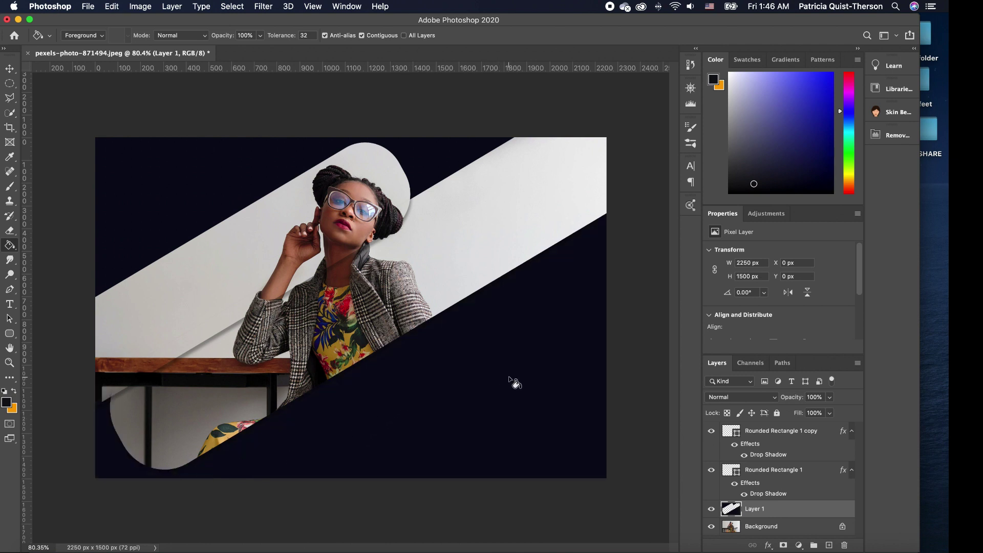
left_click_drag(733, 511, 730, 515)
left_click(731, 514, "super")
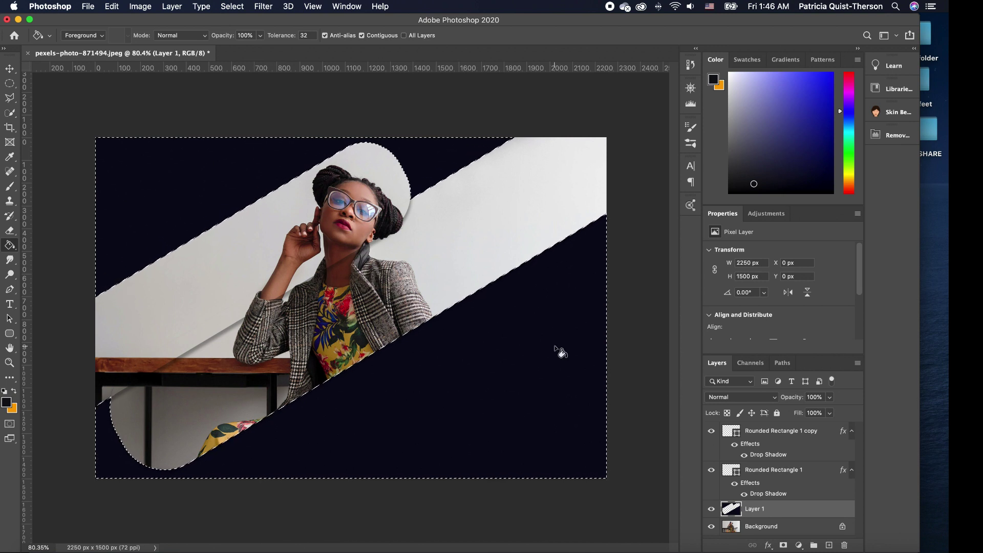
key("alt+BackSpace")
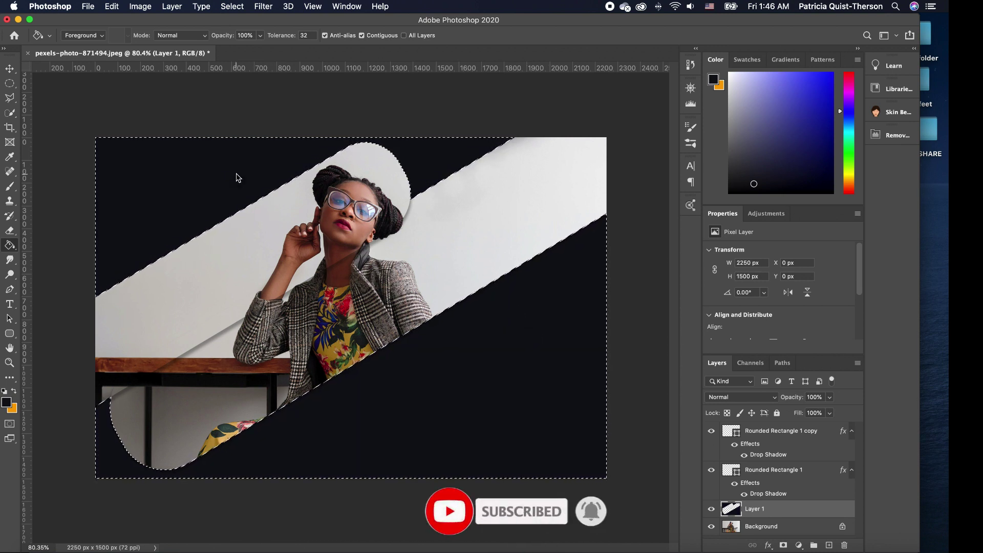
Set the foreground color to dark navy 151d34 and fill both selected dark areas of Layer 1 with it, ending with nothing selected
left_click(7, 402)
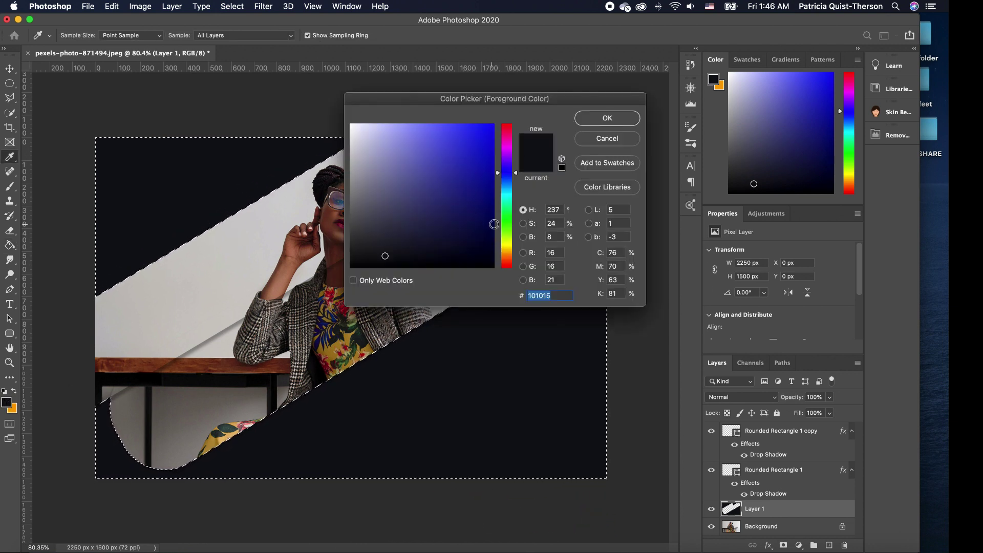
left_click(516, 176)
mouse_move(487, 208)
left_mouse_down()
mouse_move(439, 248)
mouse_move(432, 242)
left_mouse_up()
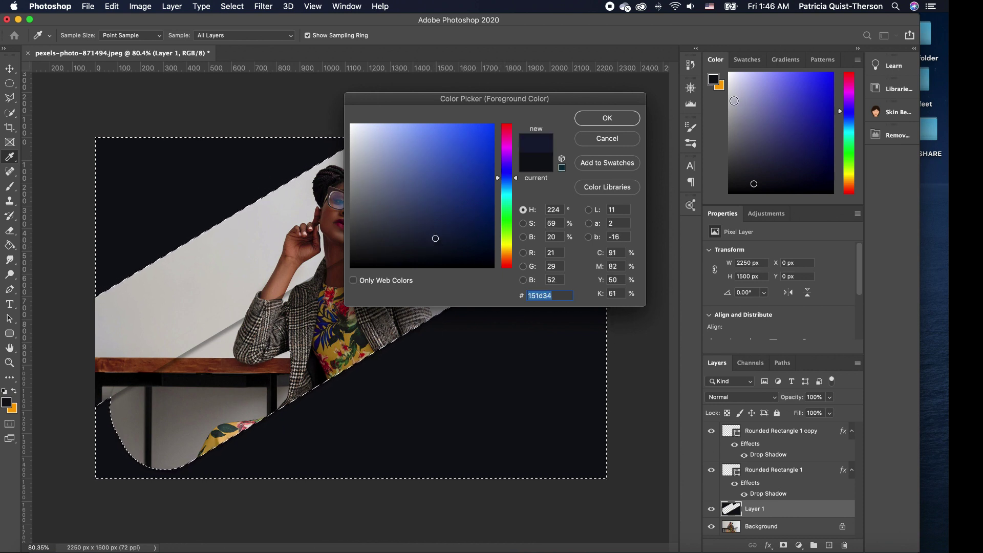
left_click(616, 118)
key("g")
left_click(541, 321)
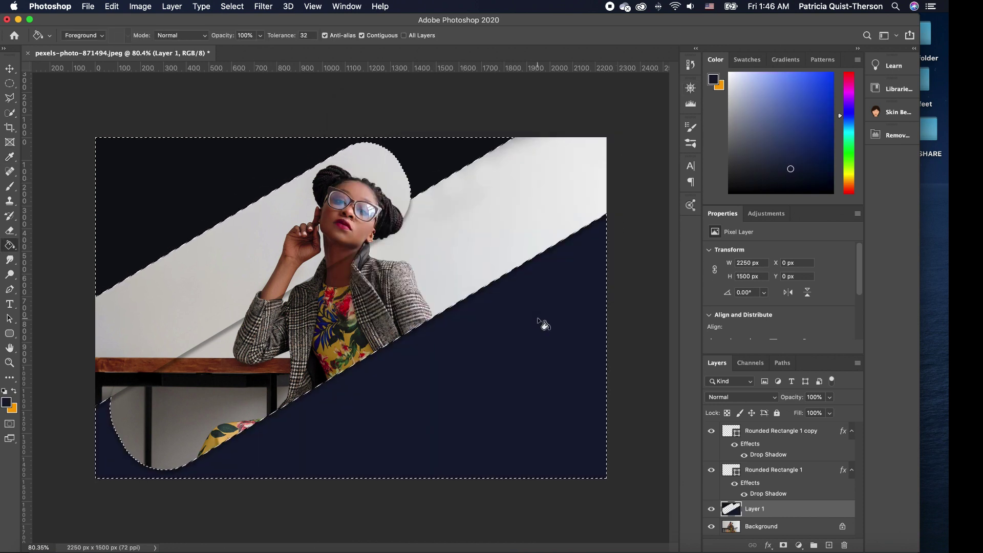
left_click(199, 196)
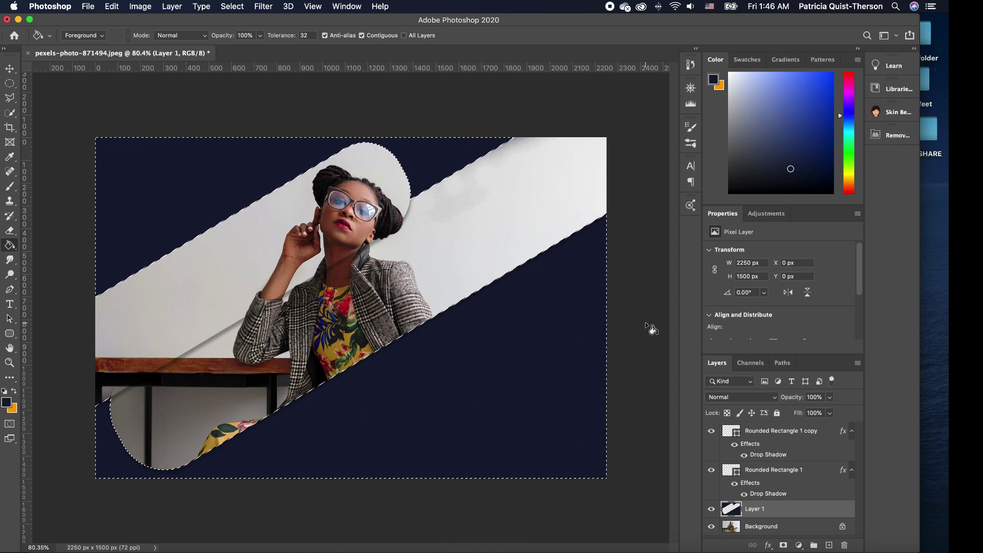
key("super+d")
Duplicate the rounded rectangle around the woman's head and move the duplicate into the navy area below the diagonal cut-out
key("v")
left_click(264, 262)
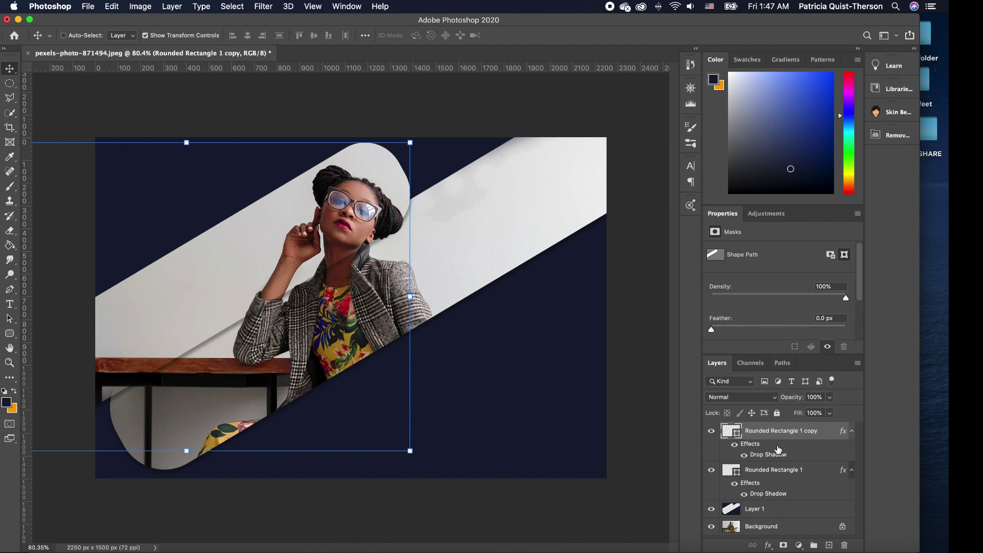
key("super+j")
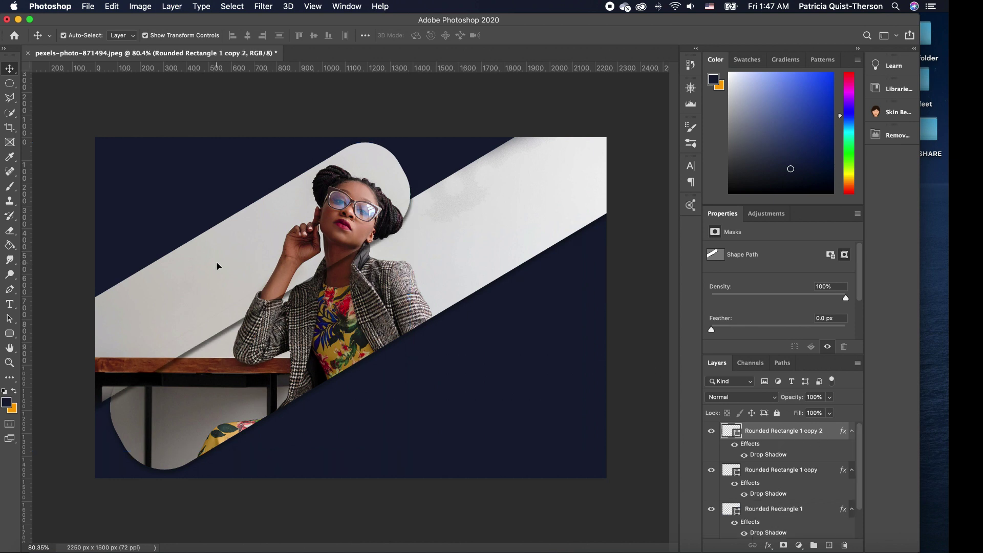
left_click_drag(217, 263, 386, 432)
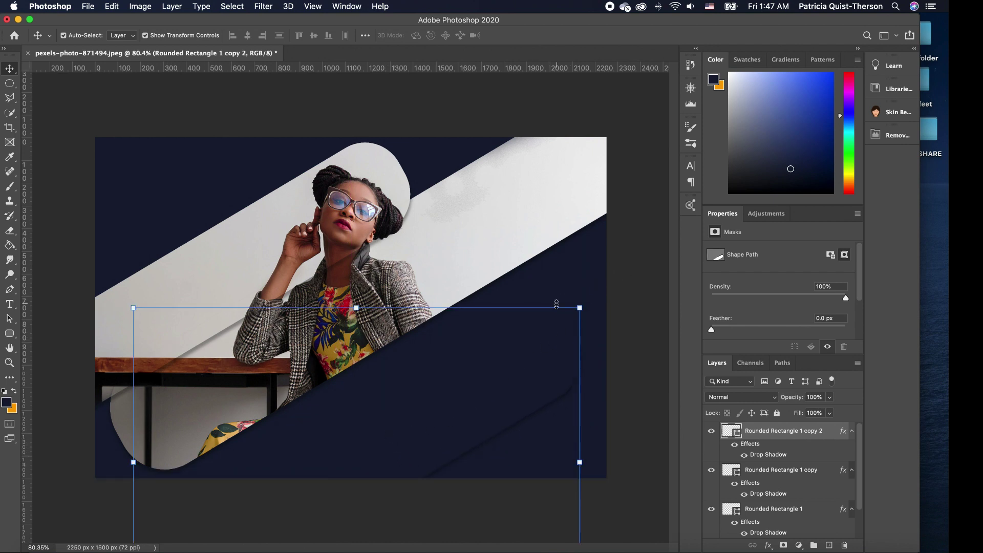
Enlarge the new rounded rectangle proportionally to about 145.07% and by a further 106.45%, placing its rounded end in the lower navy area
left_click_drag(580, 307, 709, 221)
left_click_drag(558, 344, 355, 461)
left_click_drag(500, 340, 588, 291)
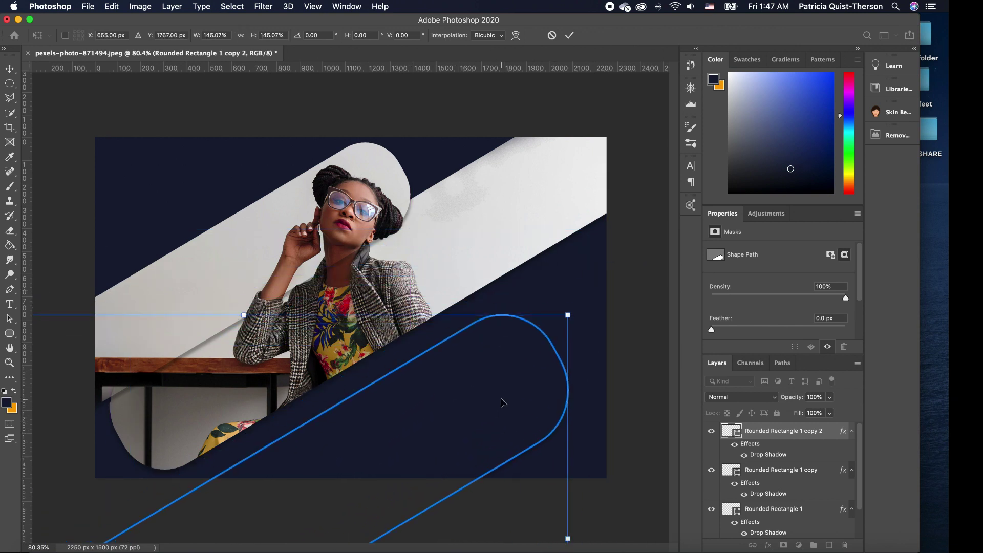
key("Return")
left_click(9, 318)
left_click_drag(518, 403, 530, 384)
key("ctrl+t")
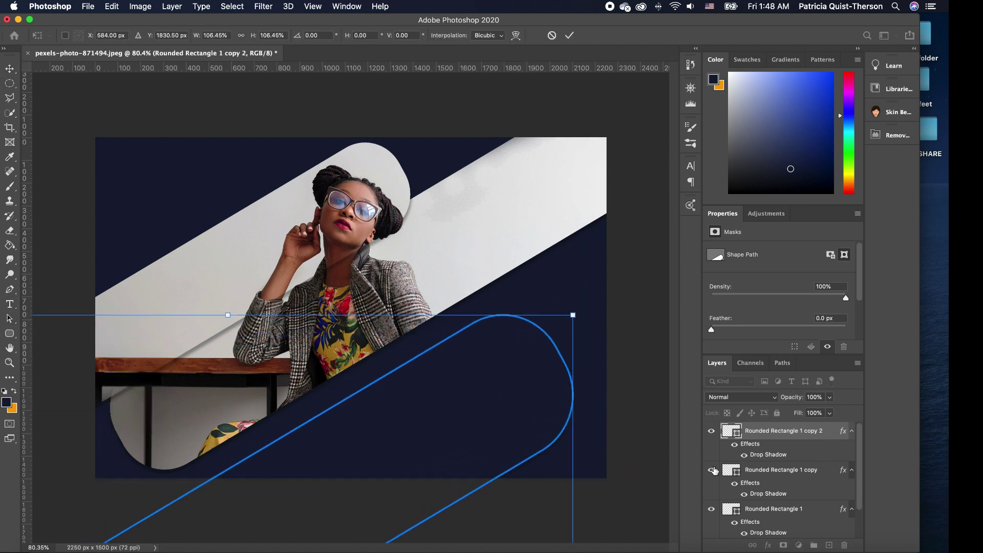
Load the new rounded rectangle's outline as a selection, erase Layer 1's navy fill inside it with the Eraser tool, and deselect
left_click(731, 434, "ctrl")
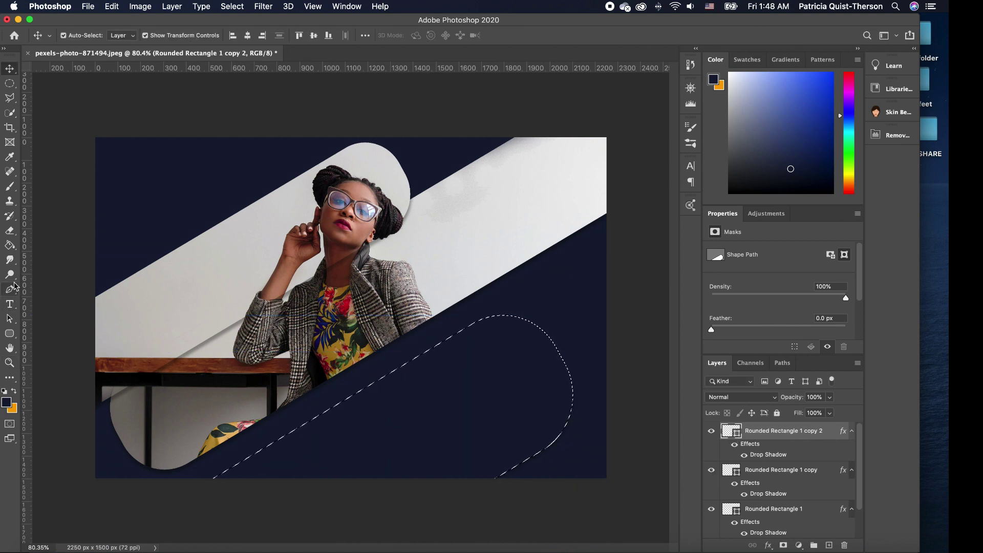
left_click(10, 231)
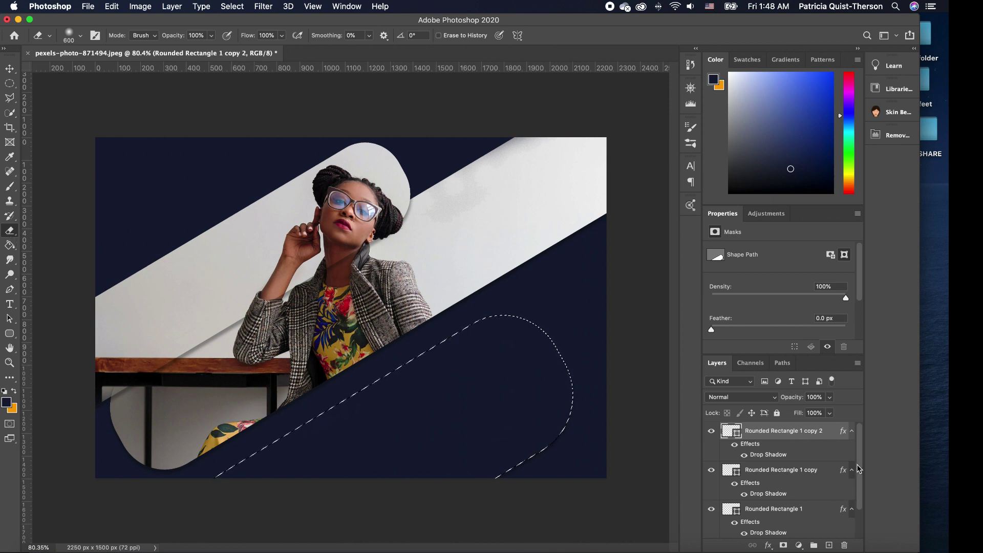
left_click_drag(860, 477, 861, 508)
left_click(804, 514)
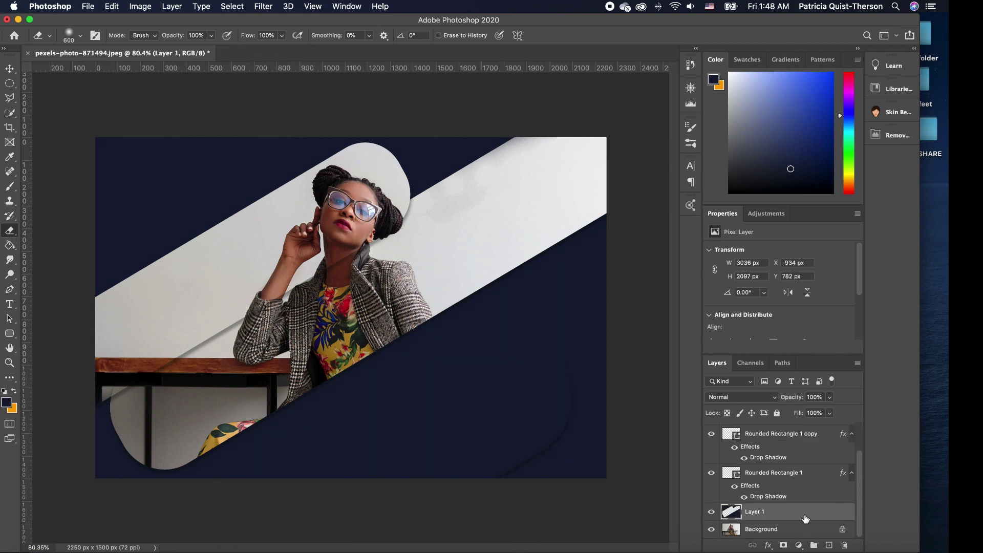
mouse_move(379, 459)
left_mouse_down()
mouse_move(389, 442)
mouse_move(263, 489)
mouse_move(264, 472)
mouse_move(429, 493)
mouse_move(342, 423)
left_mouse_up()
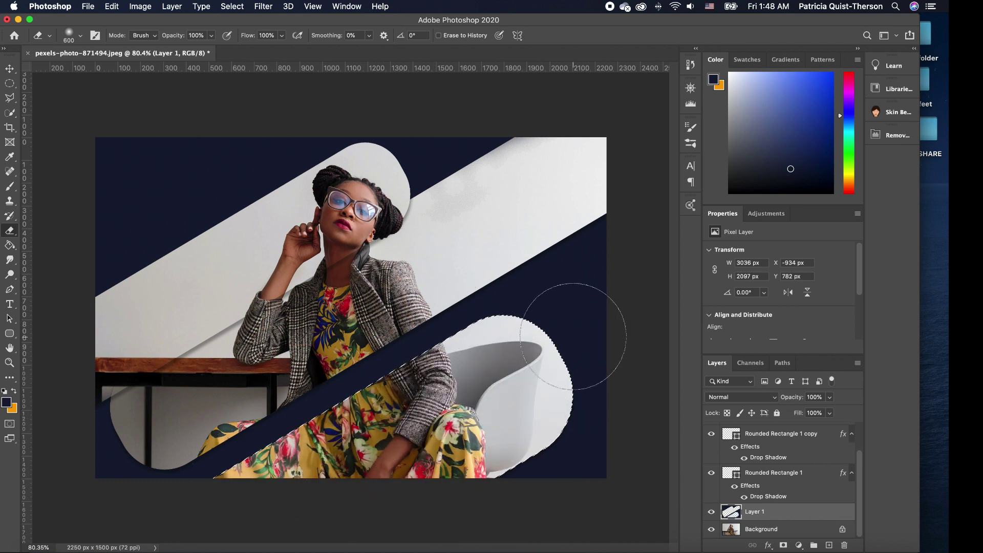
key("super+d")
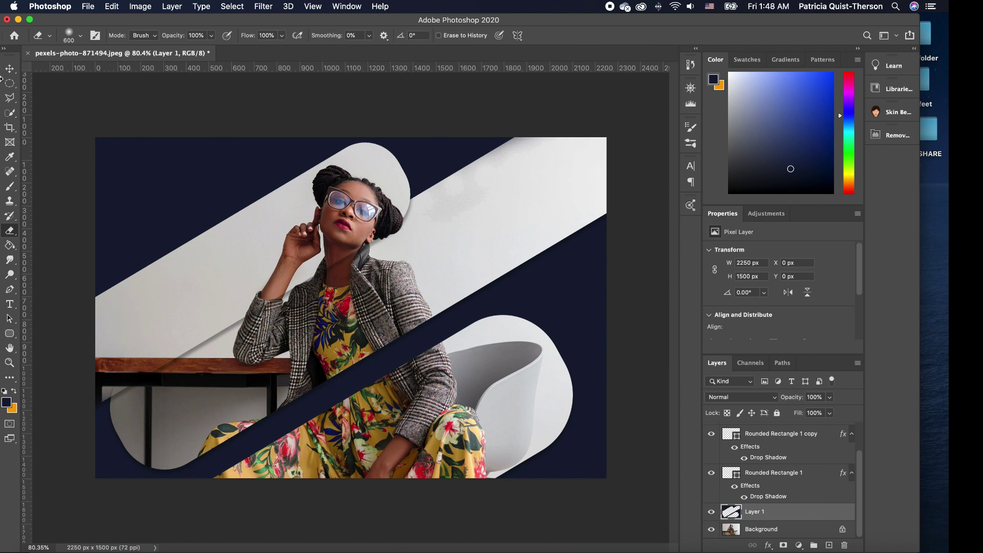
Duplicate the lower rounded rectangle and move the duplicate up and left so it overlaps the woman's torso and both lower cut-outs
left_click(10, 69)
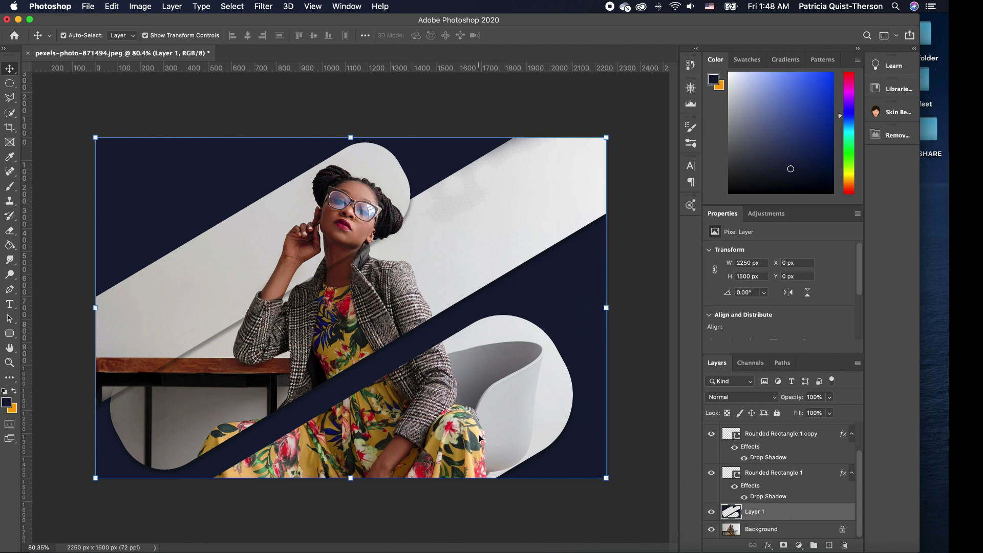
left_click(543, 416, "alt")
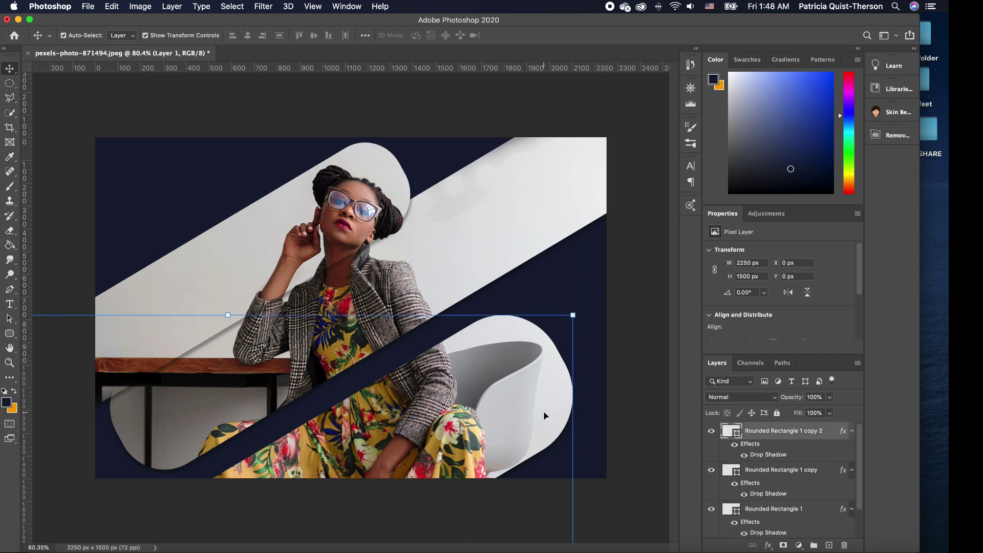
left_click(544, 415, "alt")
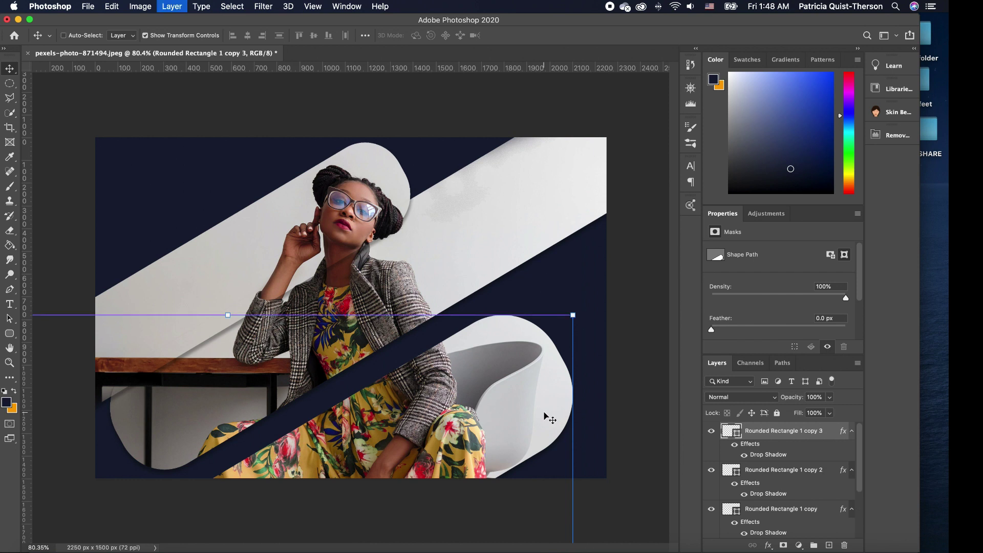
left_click_drag(544, 415, 478, 333)
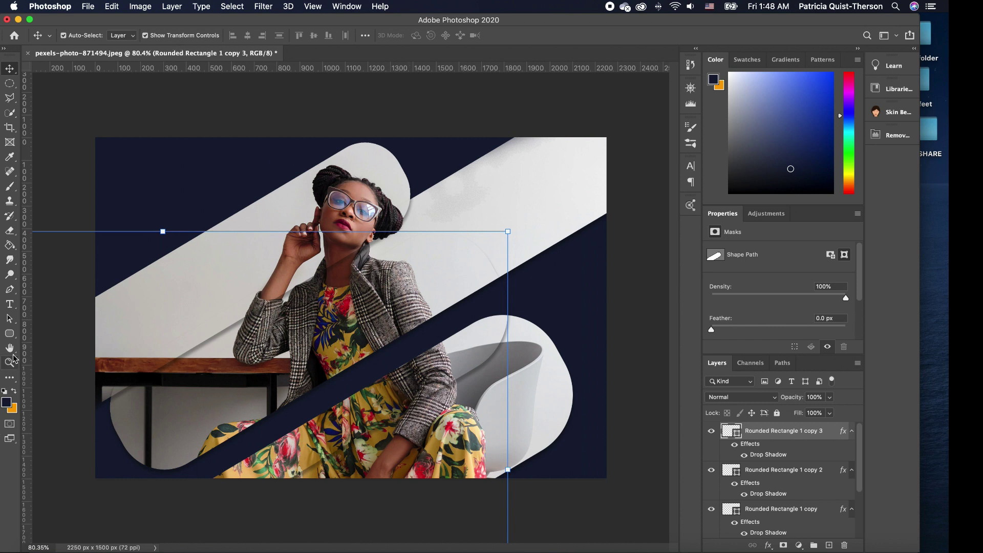
Give the new rounded rectangle an orange stroke with a width of 5 px
left_click(12, 321)
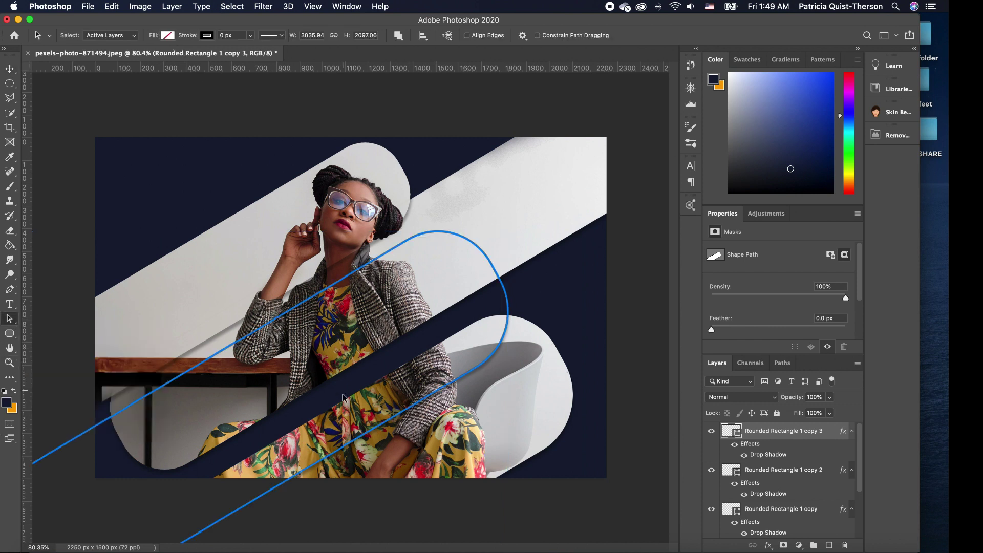
left_click(208, 36)
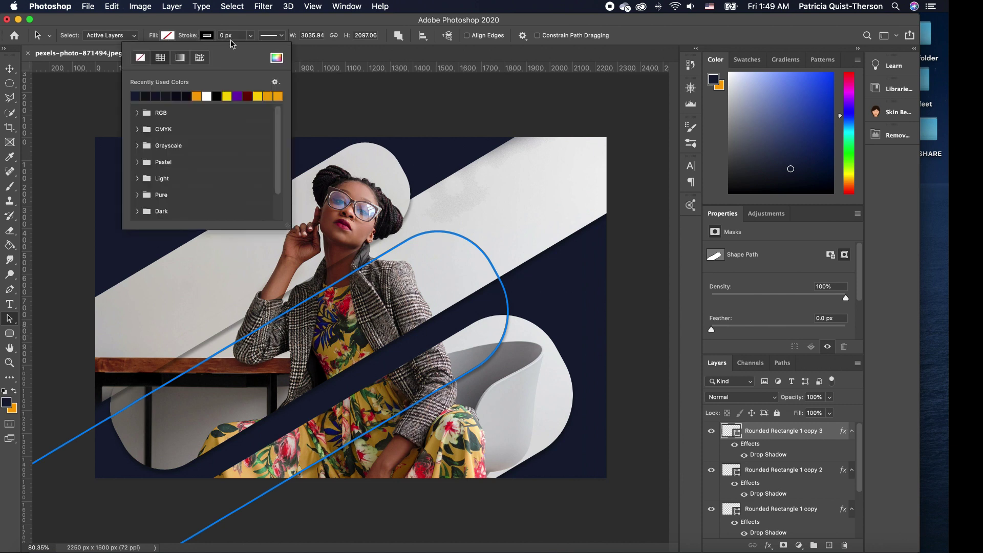
left_click(197, 96)
left_click(233, 36)
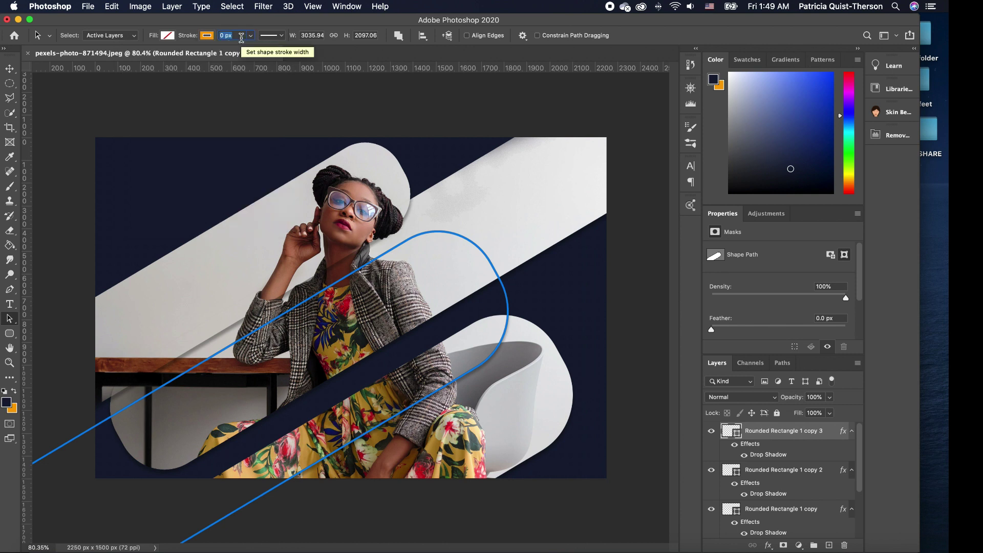
type("5")
key("Return")
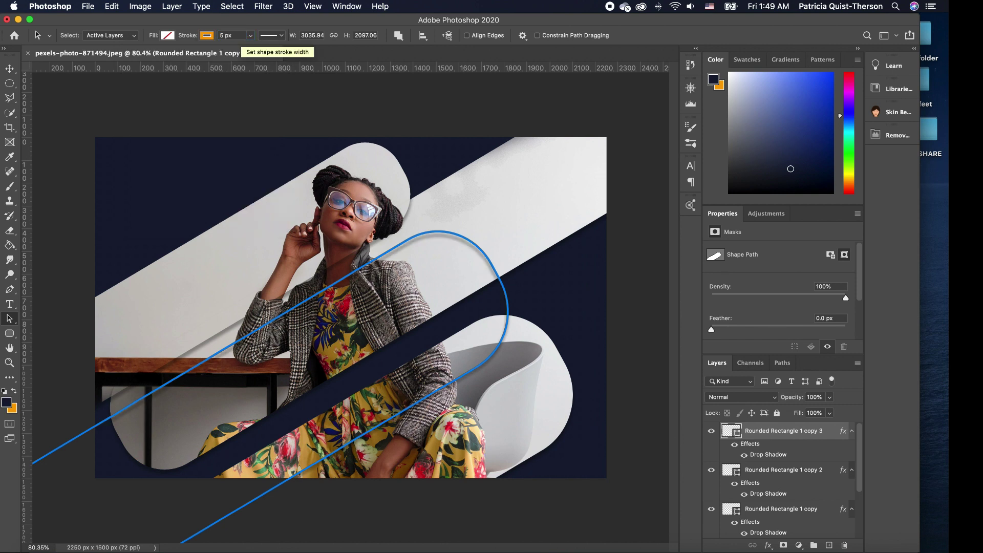
Scale the orange outline proportionally to about 88.54% and position its rounded end across the navy gap between the diagonal cut-outs
left_click(9, 68)
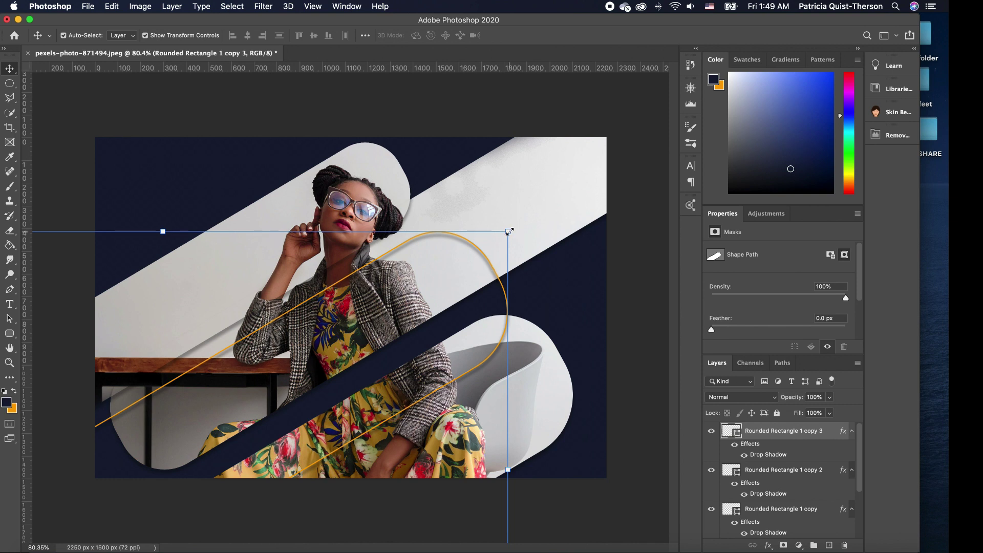
left_click_drag(508, 232, 445, 284)
left_click_drag(353, 348, 481, 325)
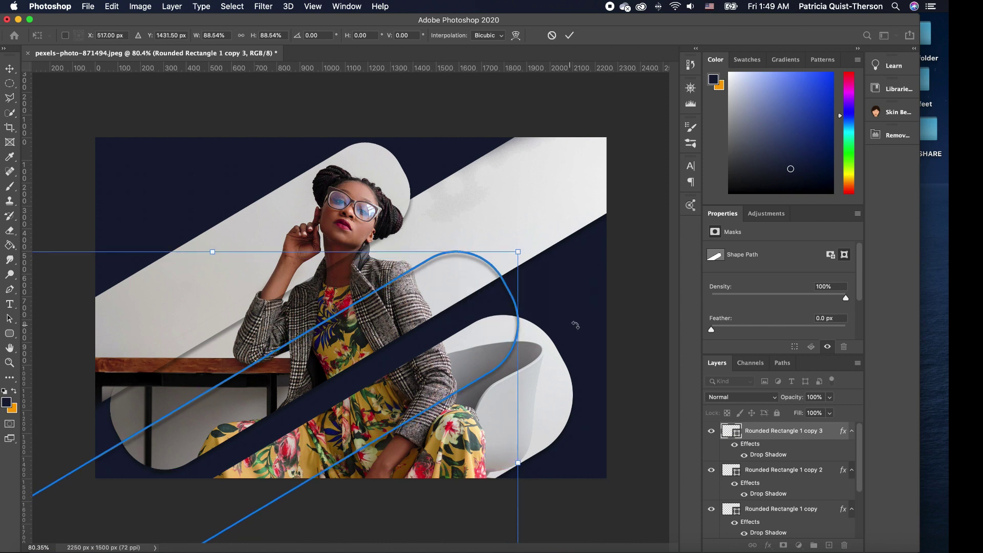
key("Return")
left_click(647, 353)
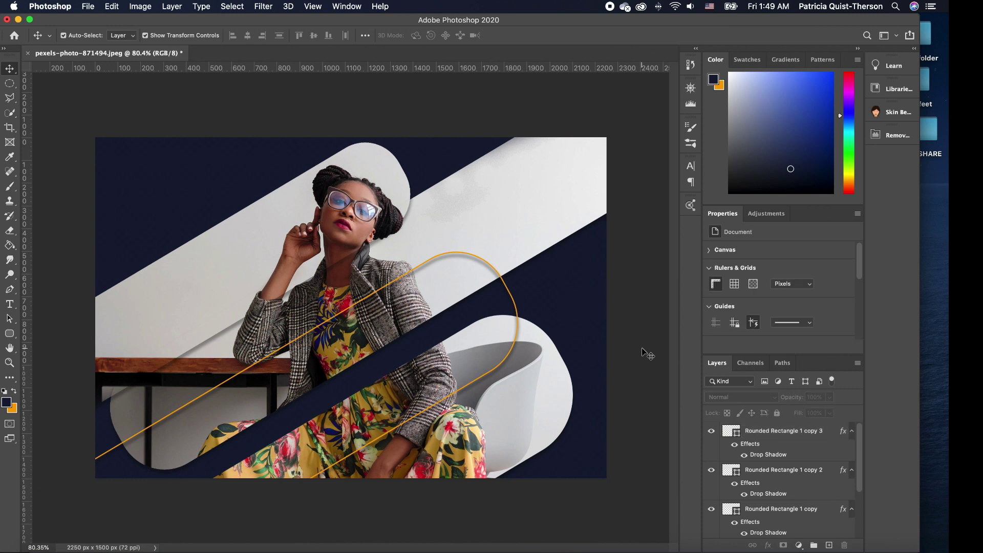
key("shift+Up")
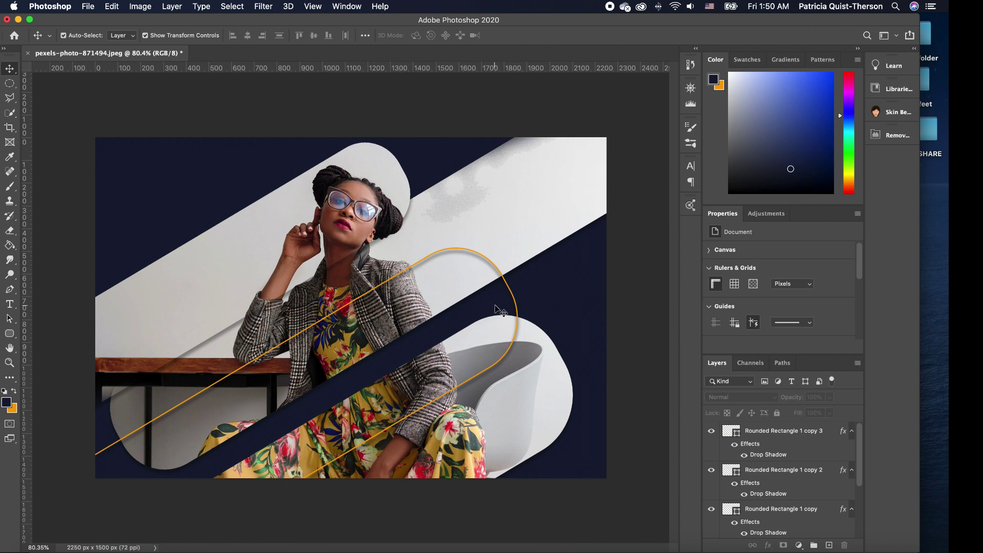
Reduce the orange outline's stroke width to 3 px
left_click(498, 271)
key("ctrl+j")
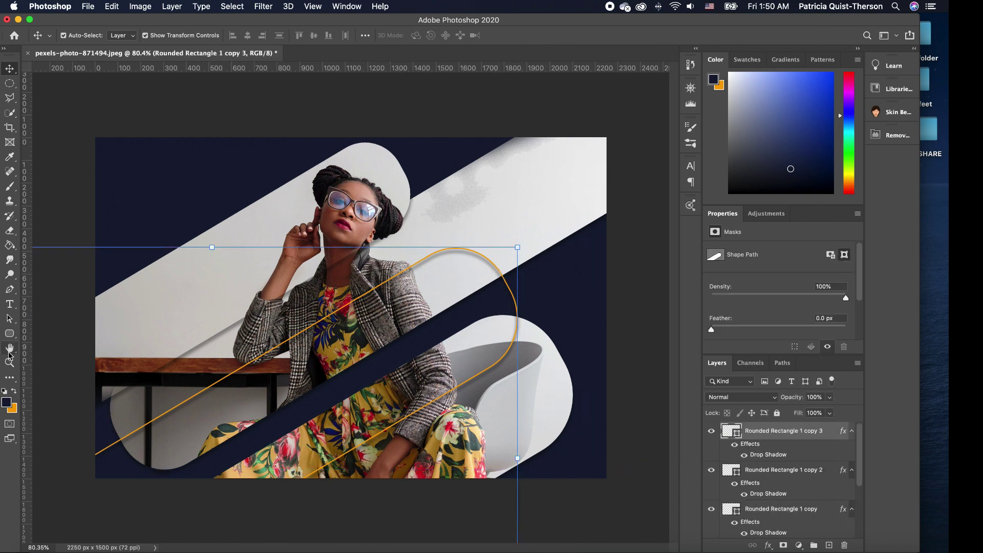
left_click(10, 317)
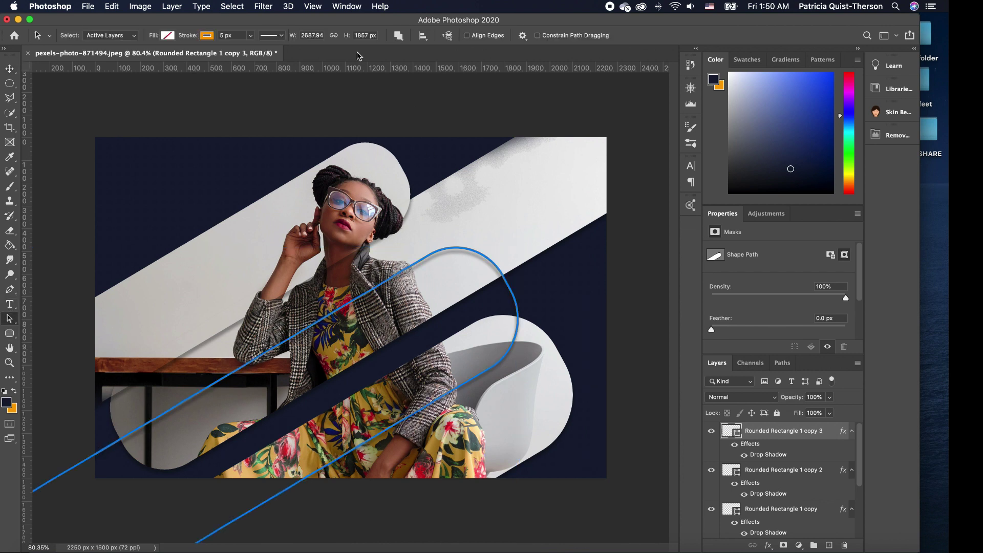
left_click(241, 36)
type("3")
key("Return")
left_click(131, 108)
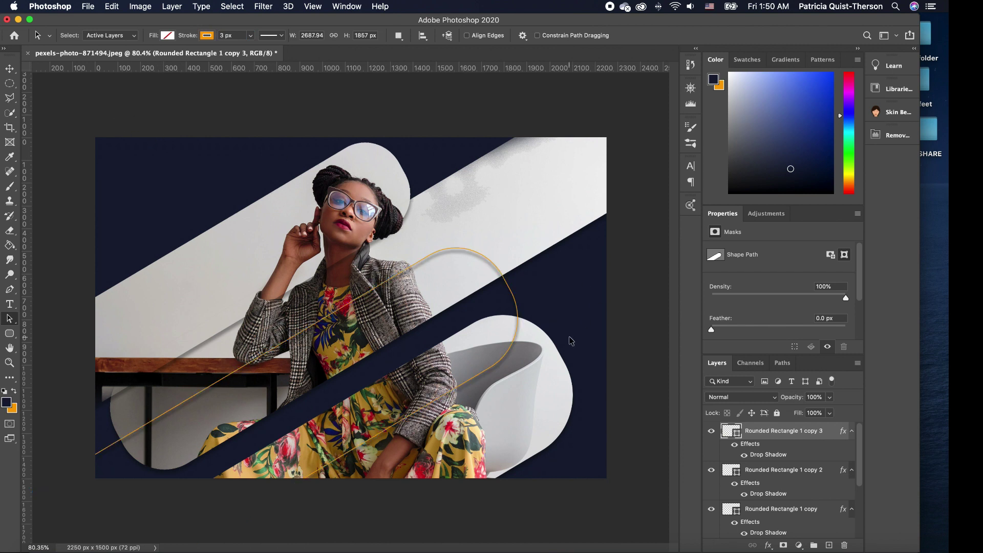
Duplicate the orange outline and move the duplicate's path up and right across the upper diagonal cut-out, its rounded end beyond the canvas's upper edge
left_click(518, 321)
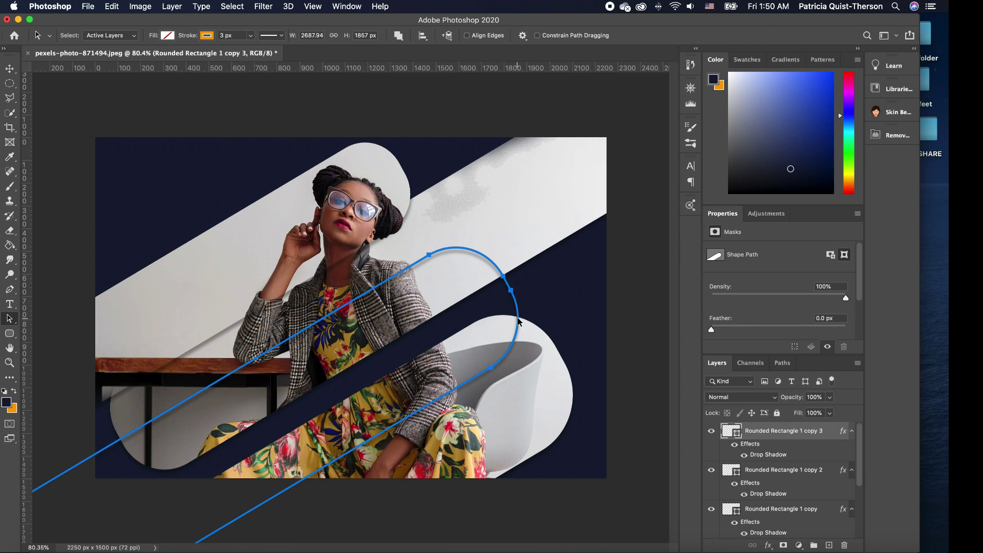
key("super+j")
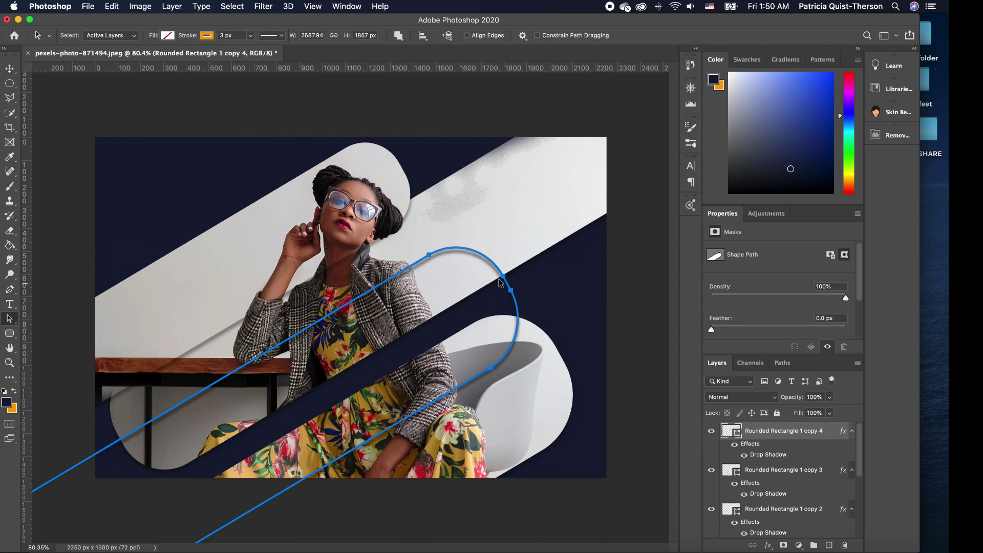
left_click_drag(495, 264, 565, 127)
left_click_drag(308, 234, 307, 212)
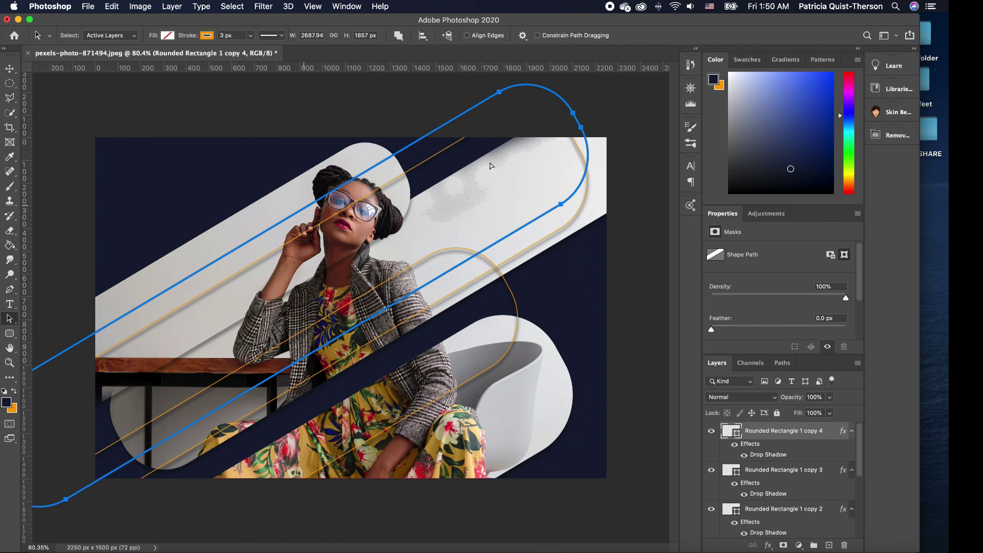
Scale the duplicated orange outline proportionally to about 53.42% and position its rounded lower end in the navy area at the canvas's upper-left corner
left_click(9, 68)
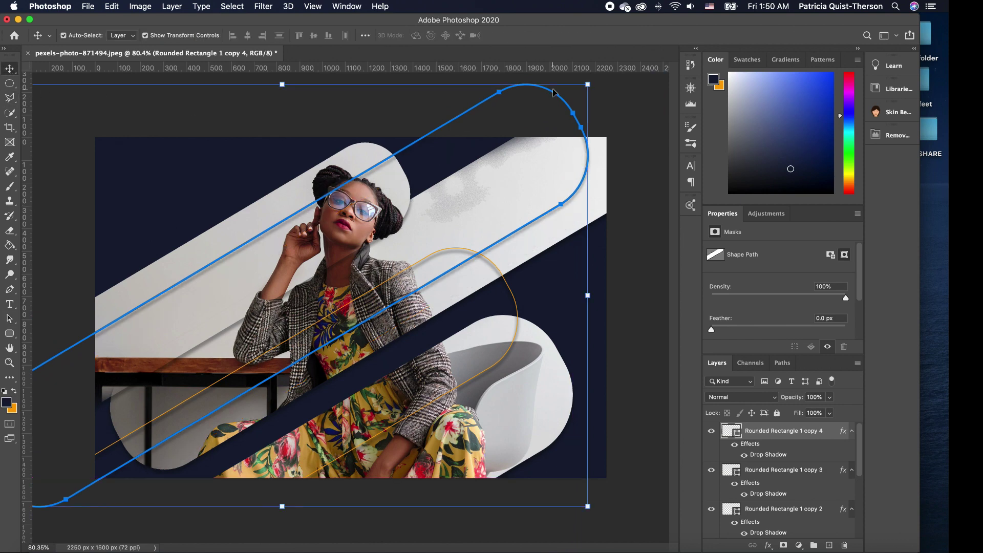
left_click_drag(588, 84, 257, 288)
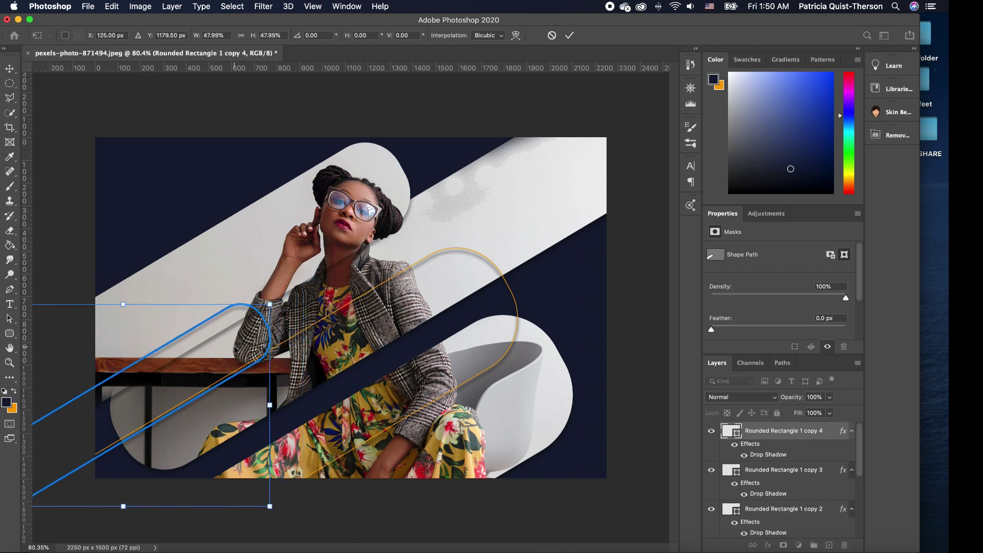
left_click_drag(235, 349, 369, 88)
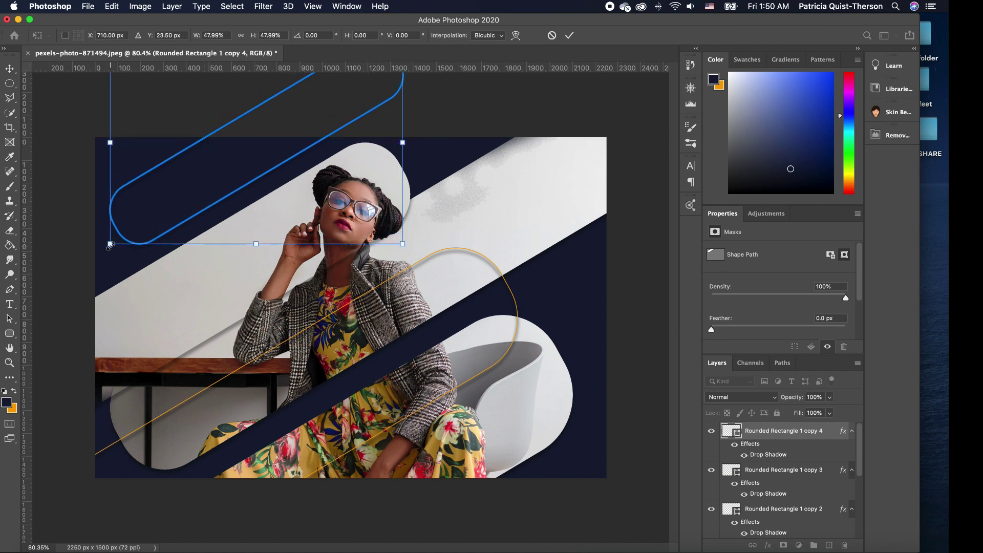
left_click_drag(110, 245, 76, 266)
left_click_drag(151, 216, 190, 179)
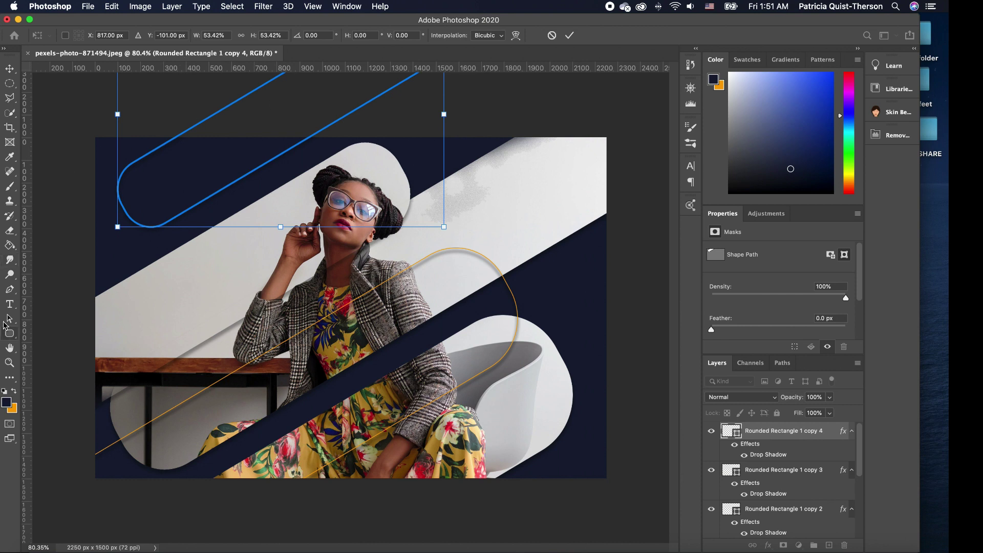
Change the stroke of the upper-left outline to white with a width of 2 px
left_click(9, 320)
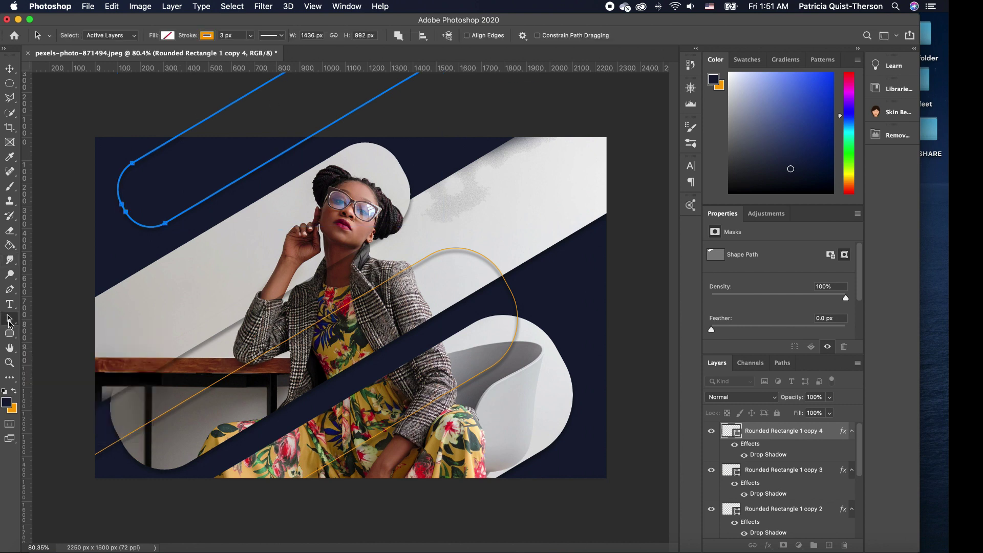
left_click(206, 35)
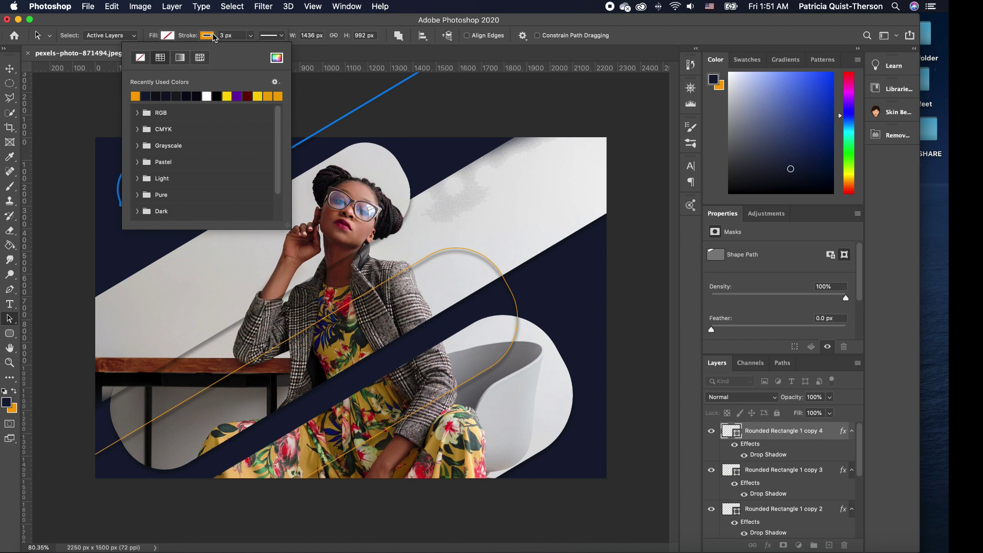
left_click(206, 96)
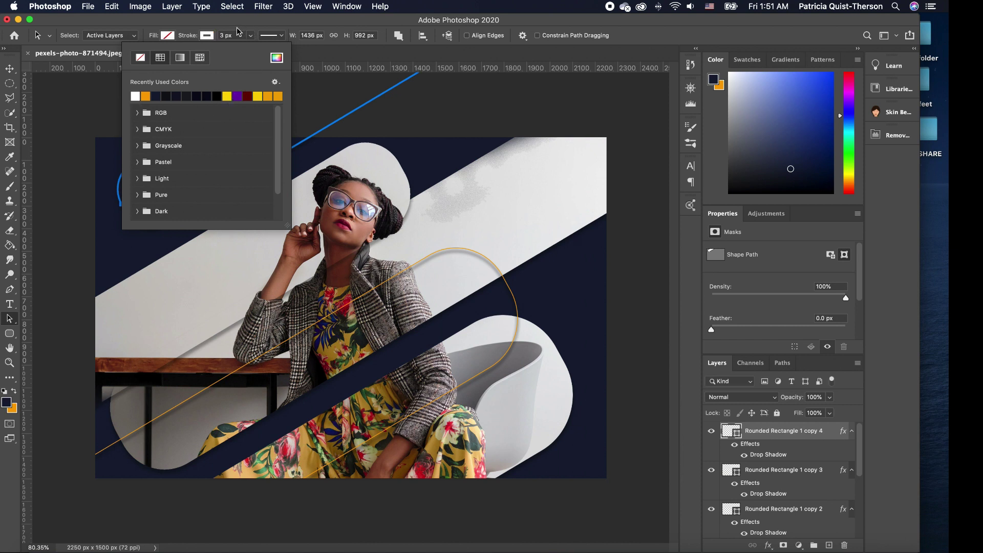
left_click(74, 99)
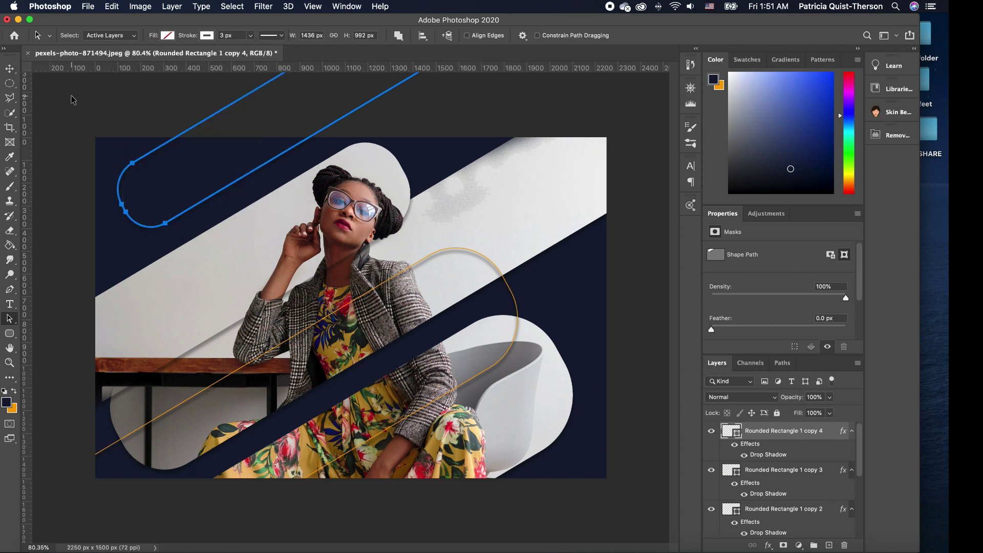
key("v")
left_click(210, 100)
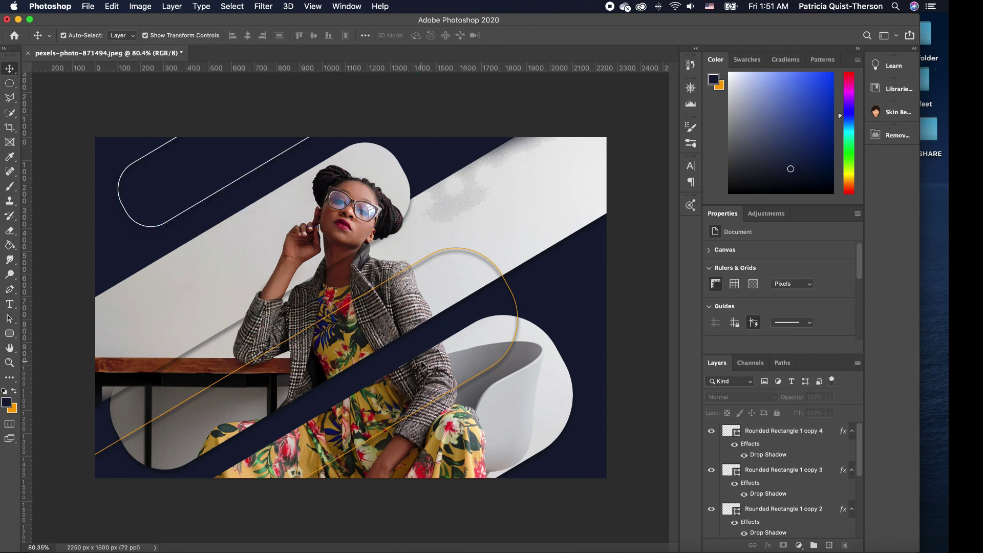
key("a")
left_click(786, 433)
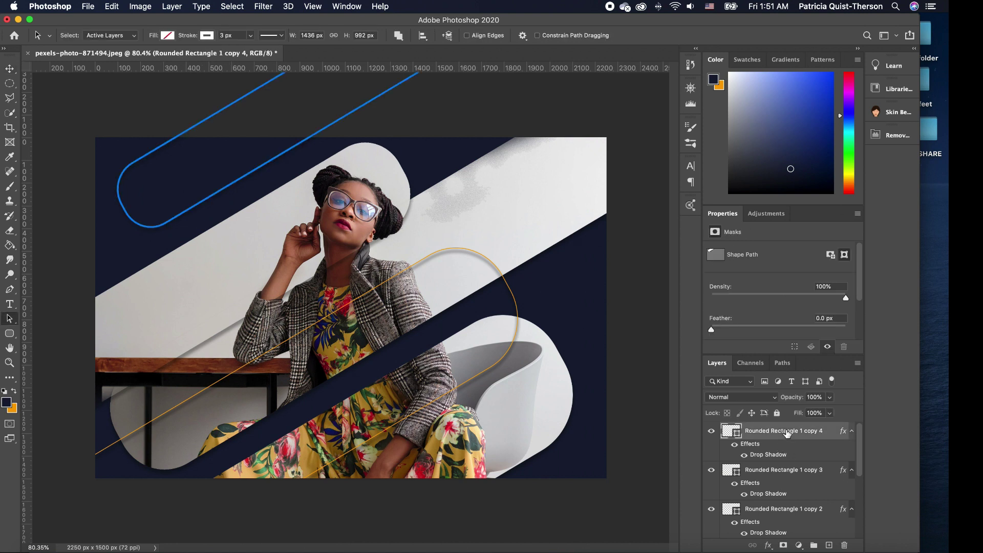
left_click(226, 35)
type("2")
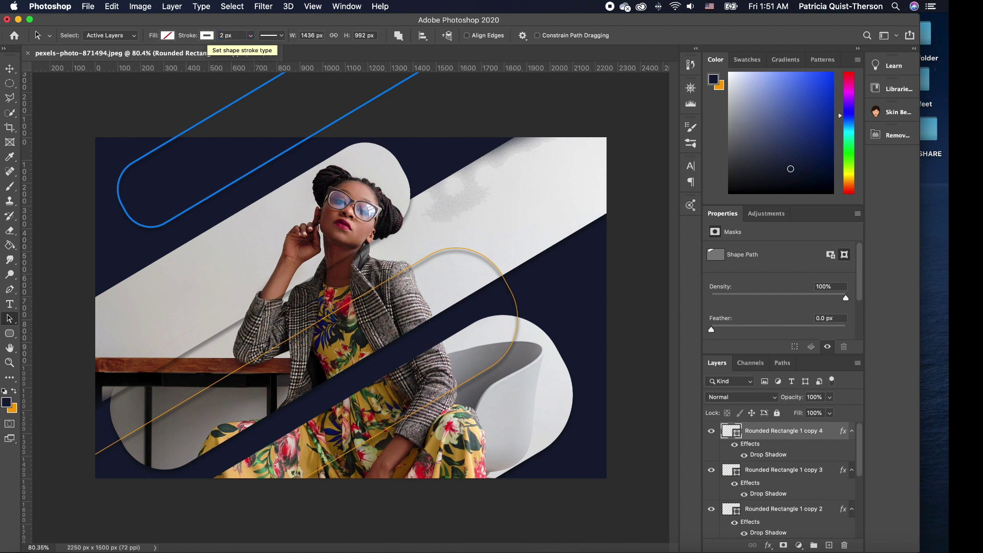
Duplicate the white outline onto the navy area at the canvas's right edge, with only its rounded lower end inside the canvas
left_click(9, 68)
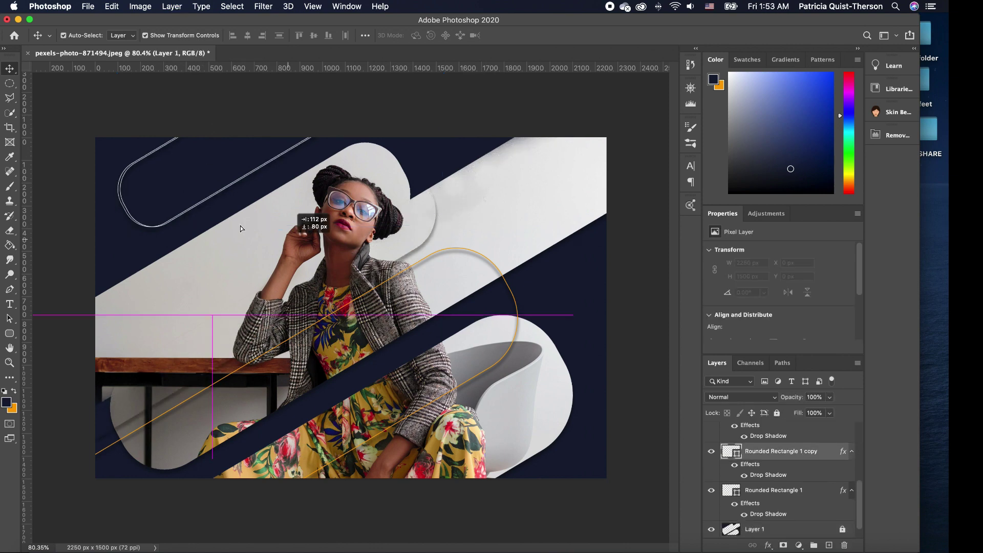
left_click_drag(163, 170, 650, 285)
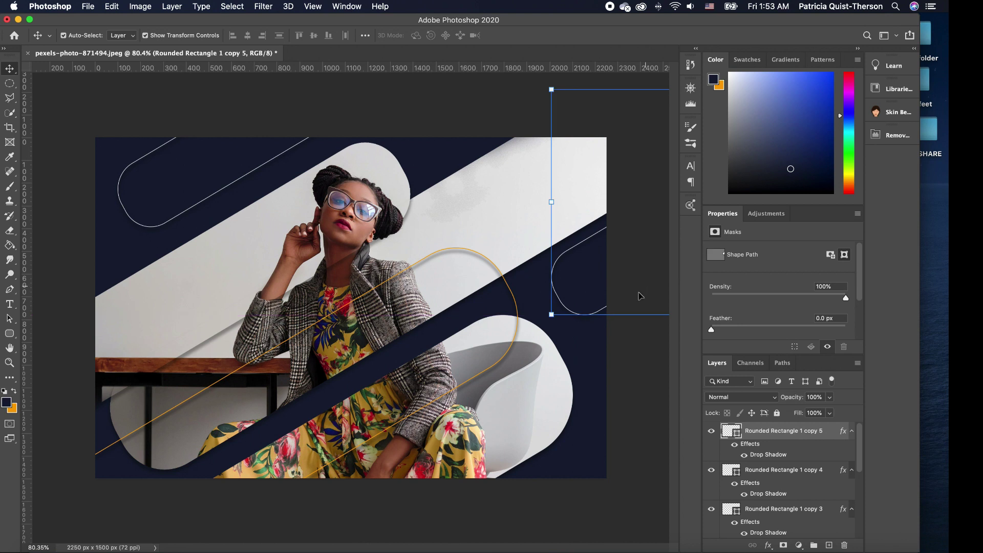
left_click(636, 367)
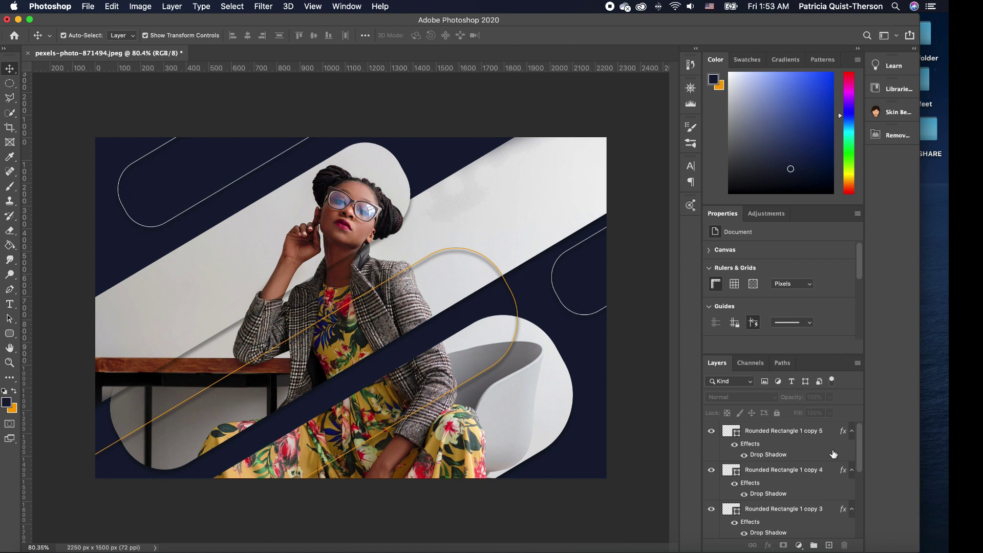
Duplicate the white outline at the canvas's right edge and fill the duplicate with orange
left_click(802, 439)
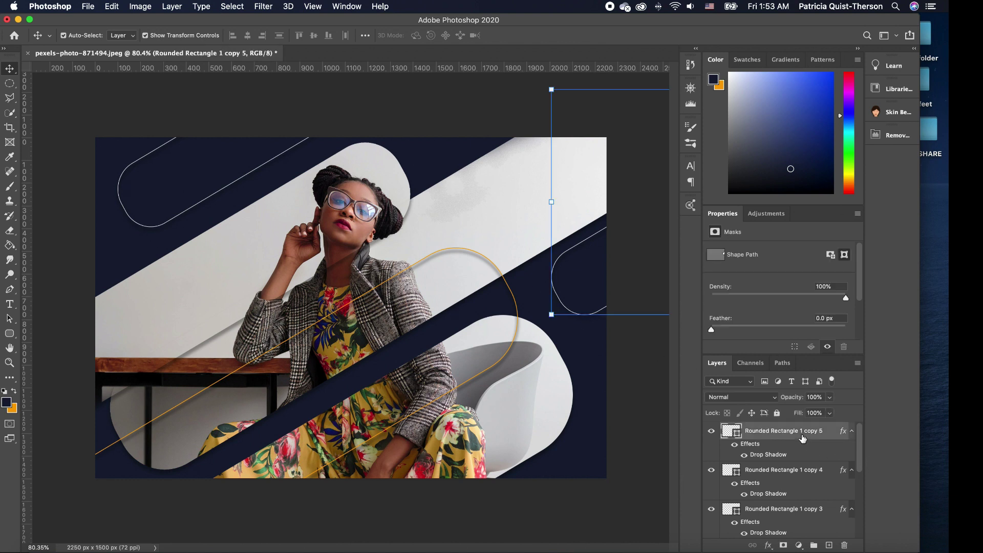
key("super")
key("super+j")
left_click(10, 319)
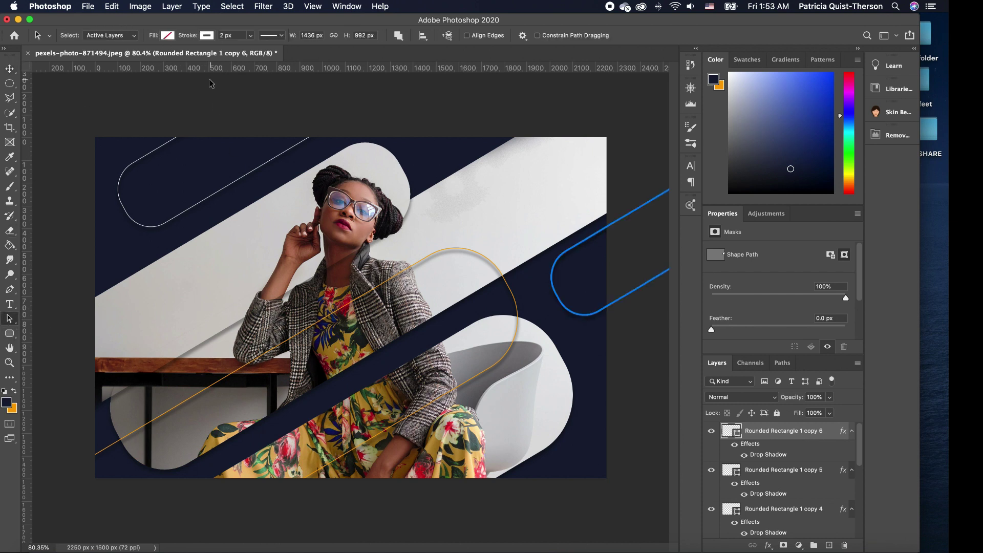
left_click(167, 35)
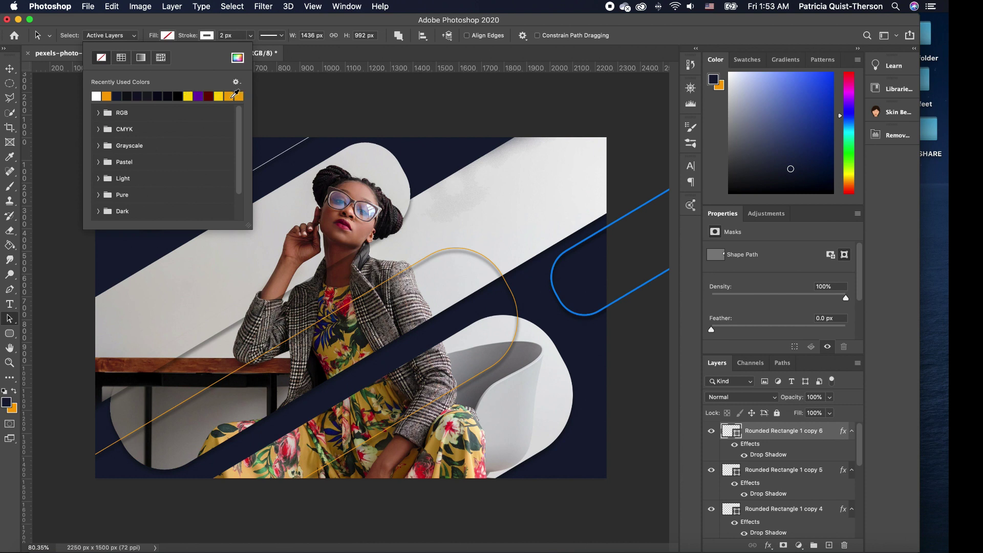
left_click(106, 96)
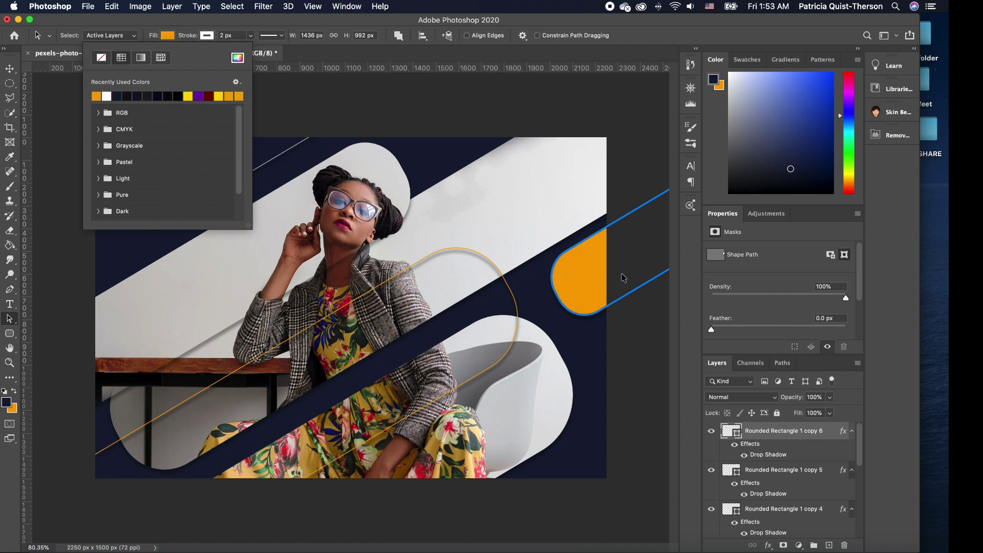
left_click(581, 306)
Move the orange-filled bar over the navy gap between the diagonal cut-outs and scale it proportionally to about 61.42%
left_click_drag(581, 305, 275, 438)
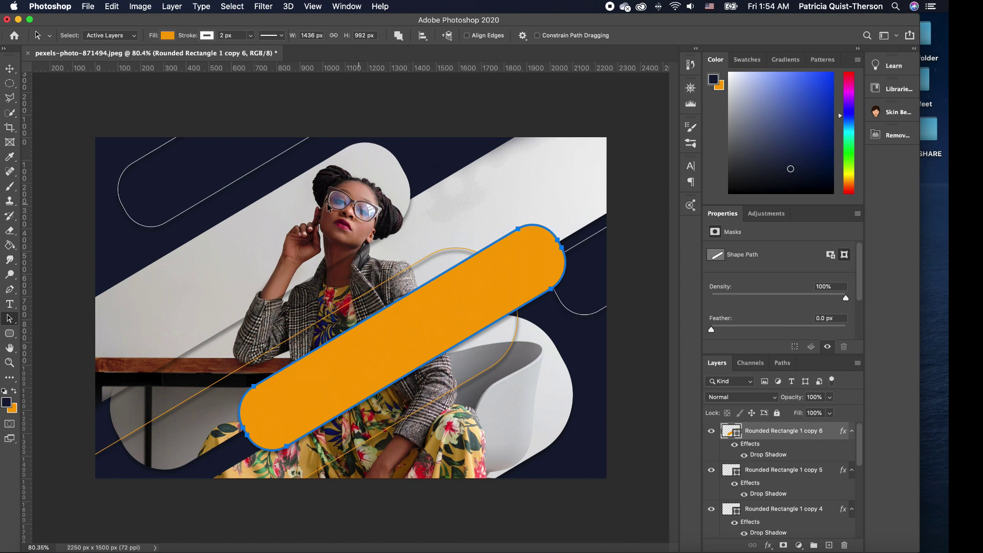
left_click(10, 72)
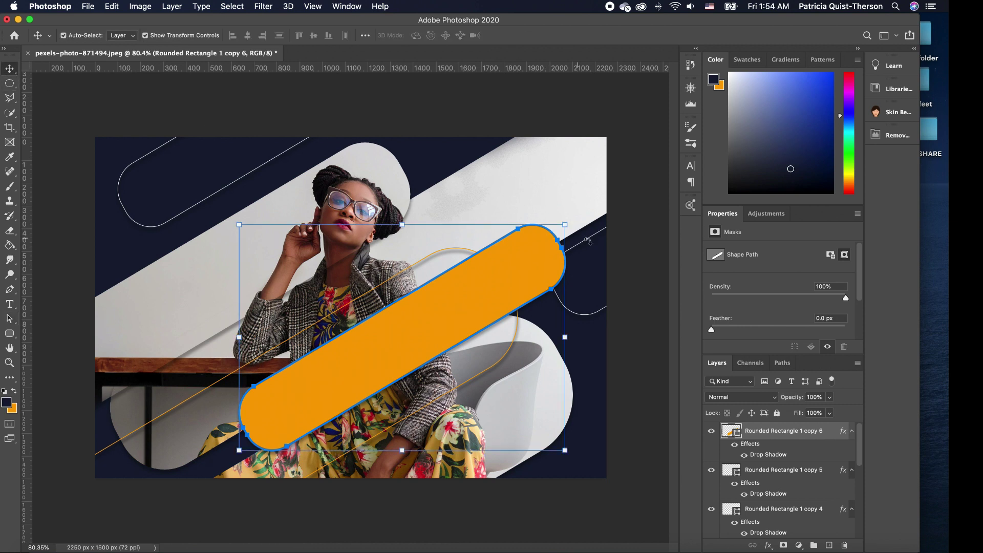
left_click_drag(565, 223, 424, 311)
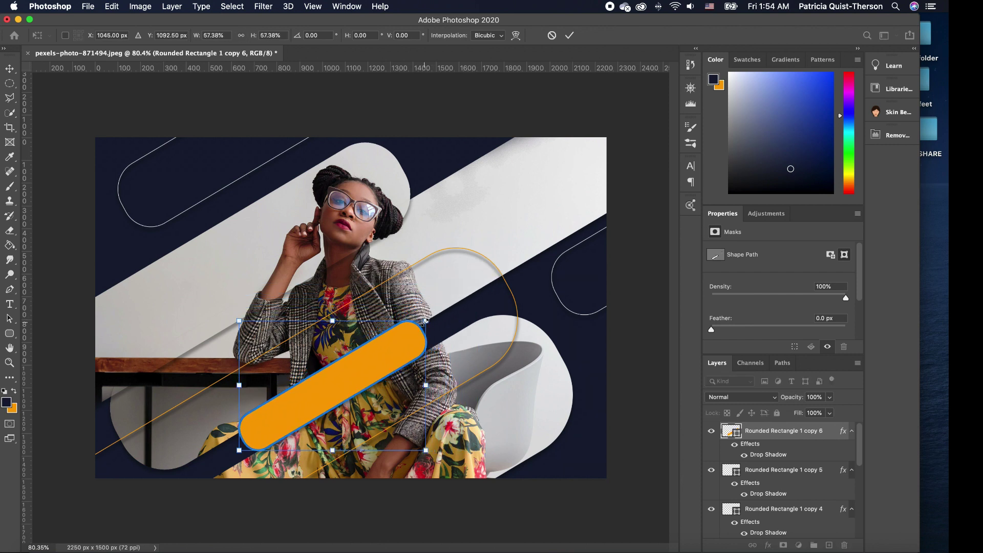
mouse_move(423, 321)
left_mouse_down()
mouse_move(417, 329)
mouse_move(438, 310)
left_mouse_up()
left_click_drag(408, 349, 442, 354)
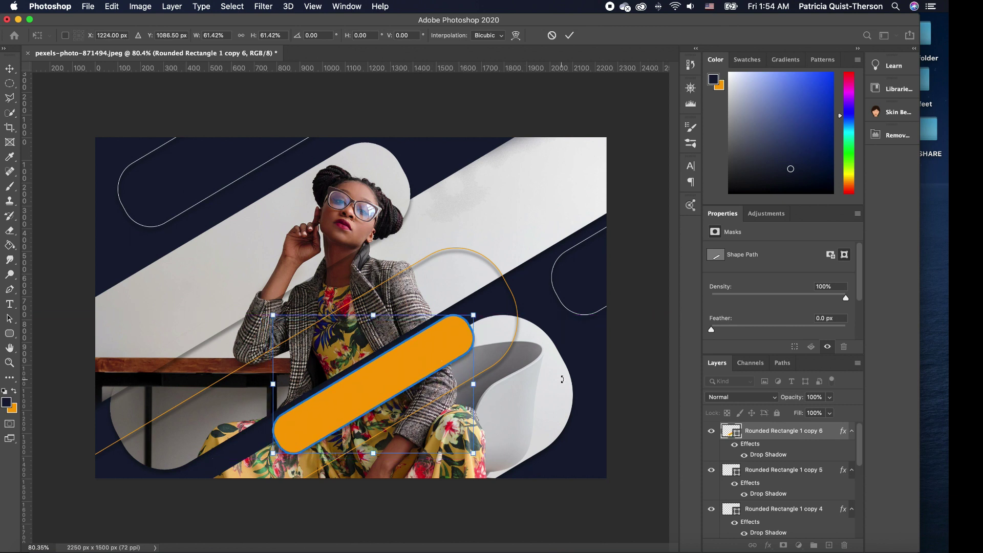
key("Return")
left_click(615, 353)
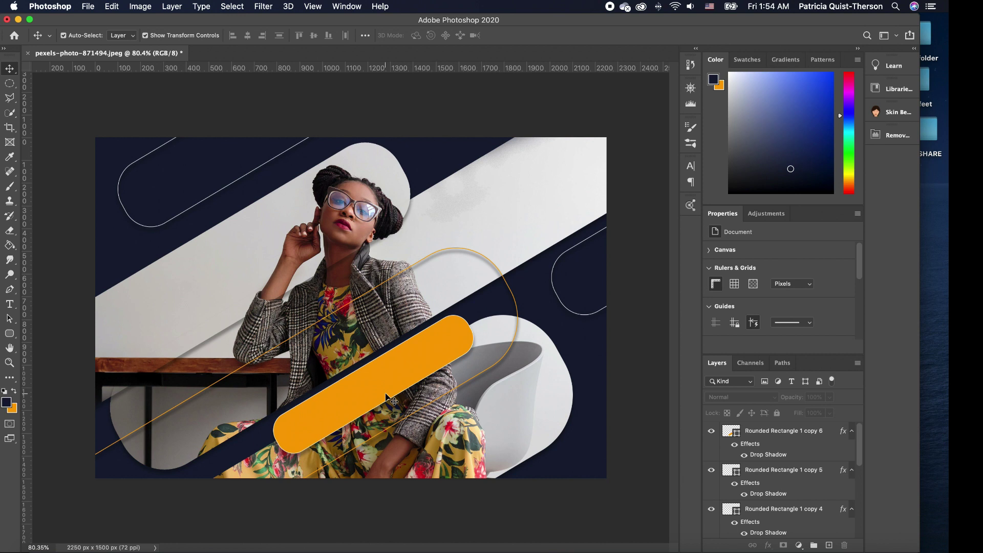
Duplicate the orange bar, move the duplicate to the upper-left edge of the upper cut-out, and scale it down to about half its size
left_click(444, 348)
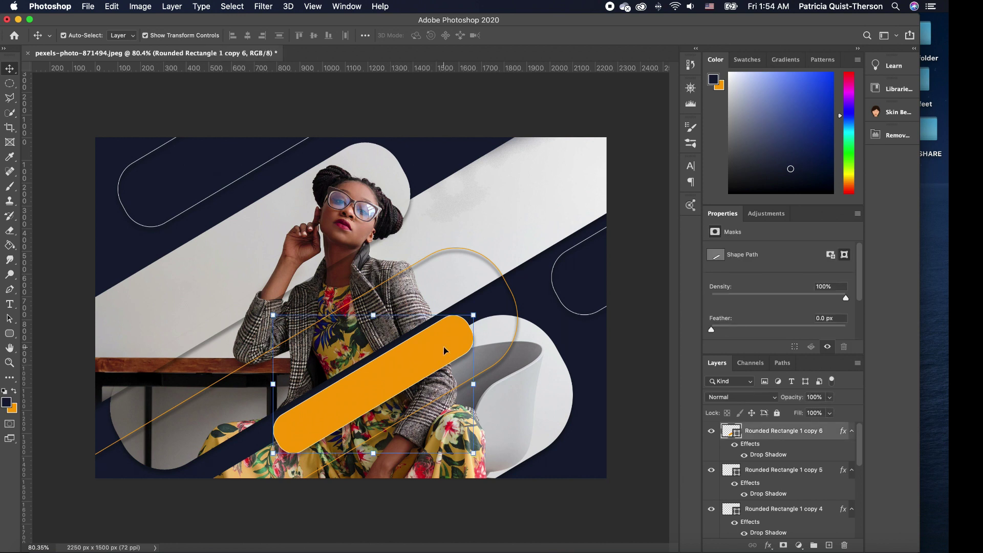
key("super+j")
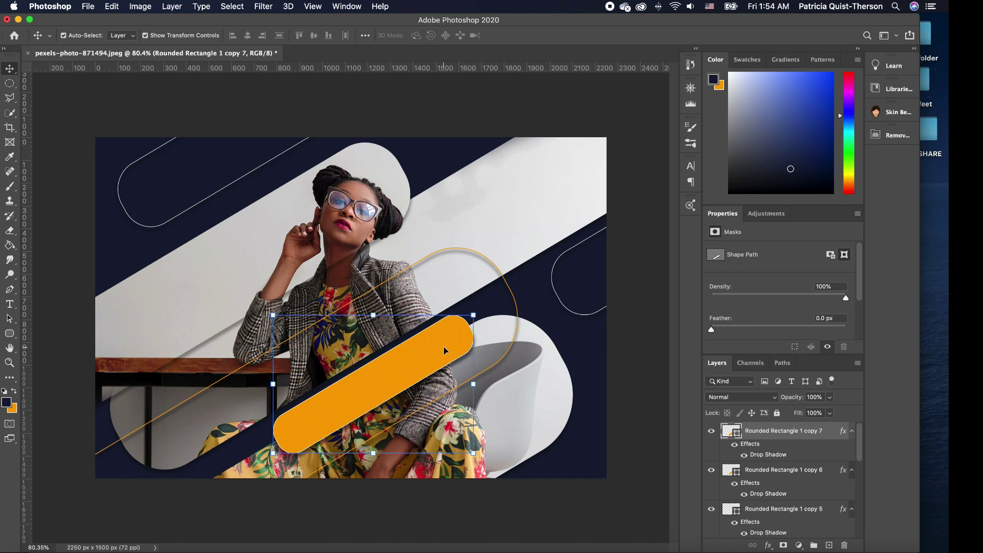
left_click_drag(443, 350, 274, 193)
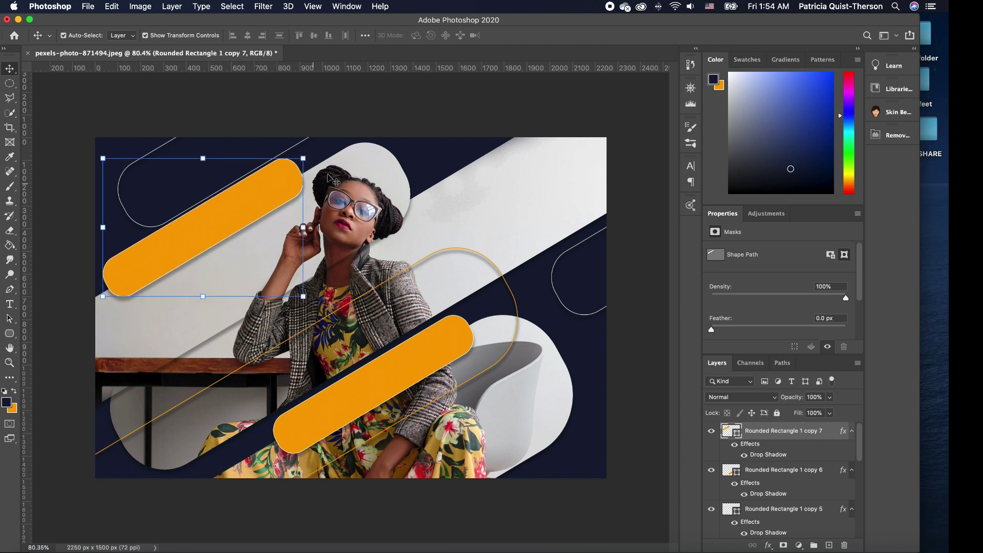
left_click_drag(304, 158, 213, 229)
key("Return")
left_click(81, 160)
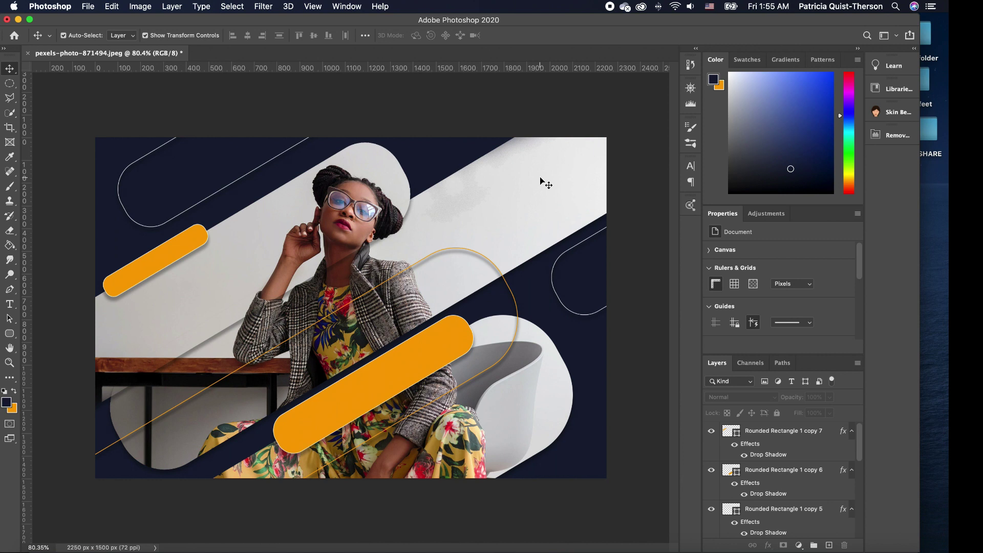
Start a horizontal text line in orange on the light area near the canvas's upper-right corner, with a font size of 60 pt
left_click(14, 310)
right_click(14, 310)
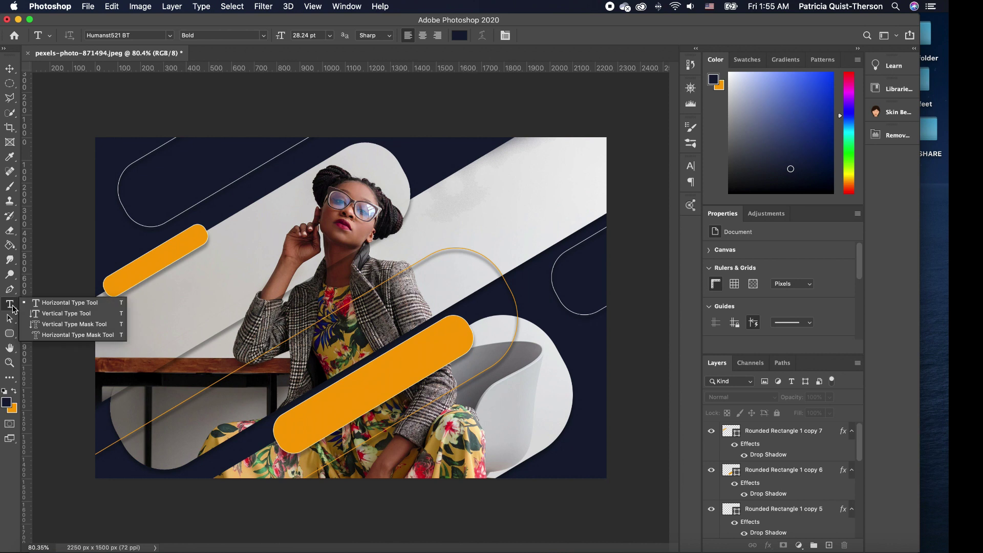
left_click(16, 393)
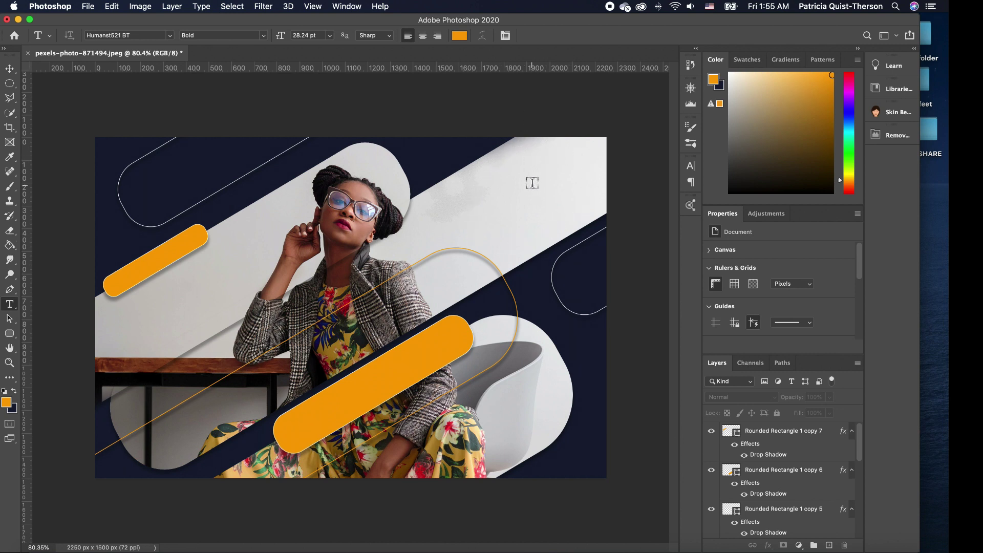
left_click(514, 164)
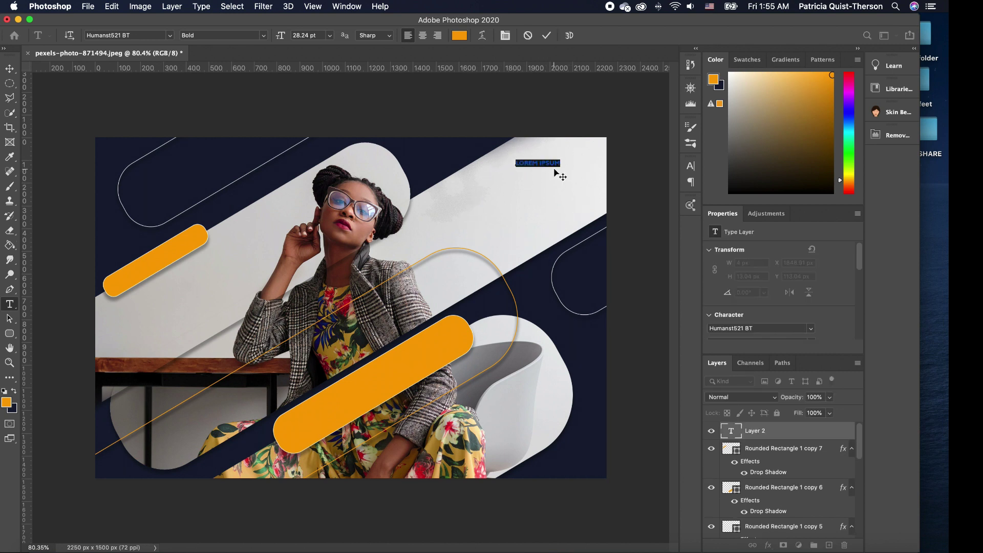
left_click(332, 36)
left_click(316, 172)
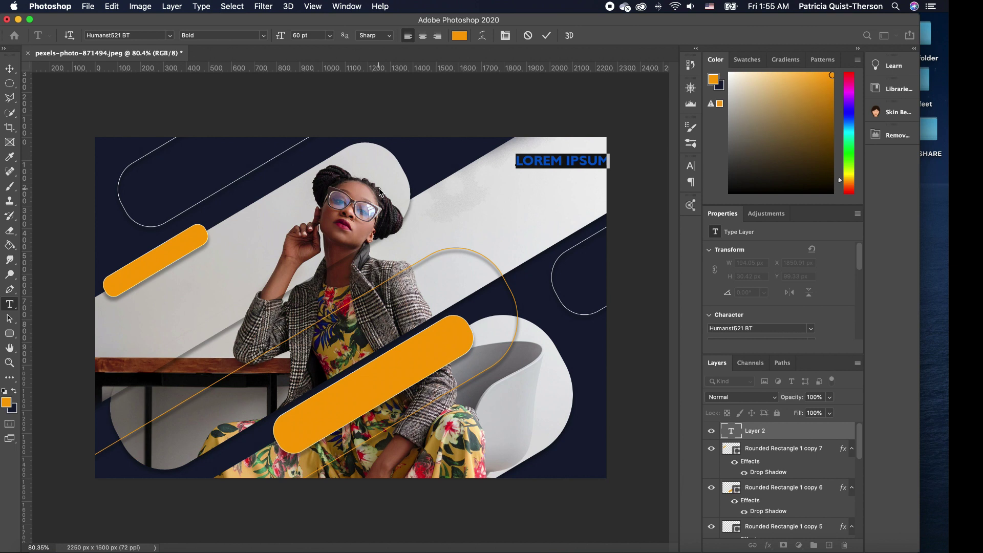
Enter the heading on four lines: "FIND", "YOUR STYLE", "FIND YOUR" and "SELF"
type("FIND")
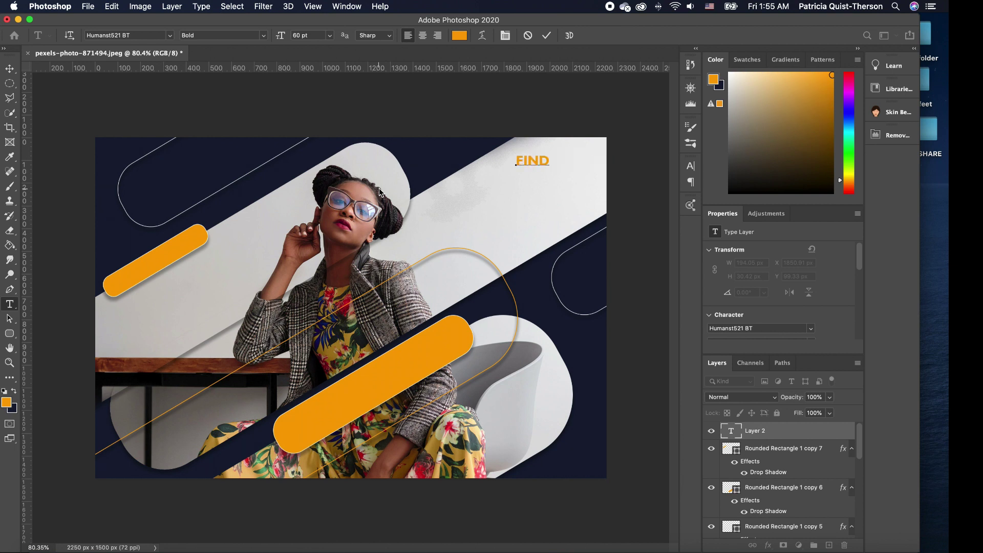
key("Return")
type("YOUR STYLE")
key("Return")
type("FIND YOUR")
key("Return")
type("SELF")
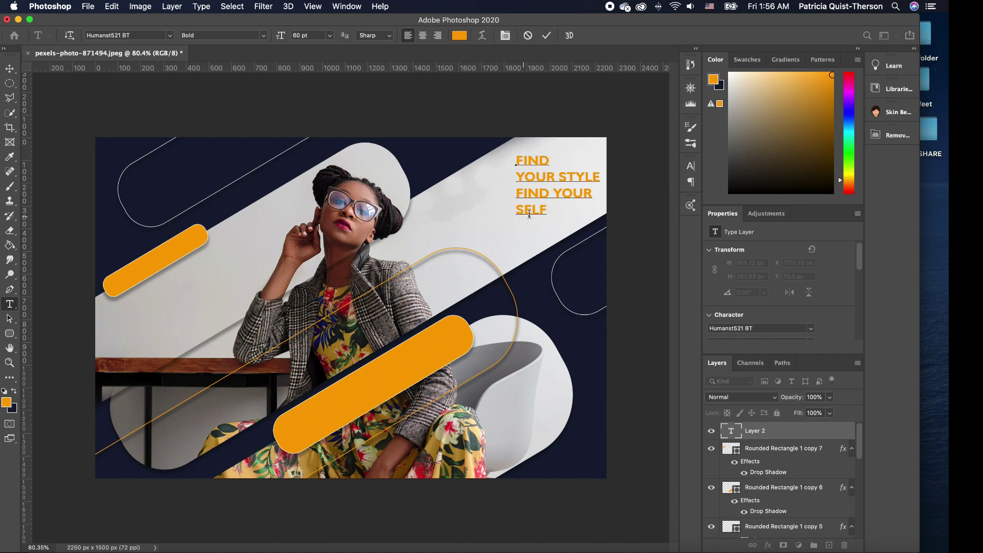
Right-align all four lines of the heading text
key("super+a")
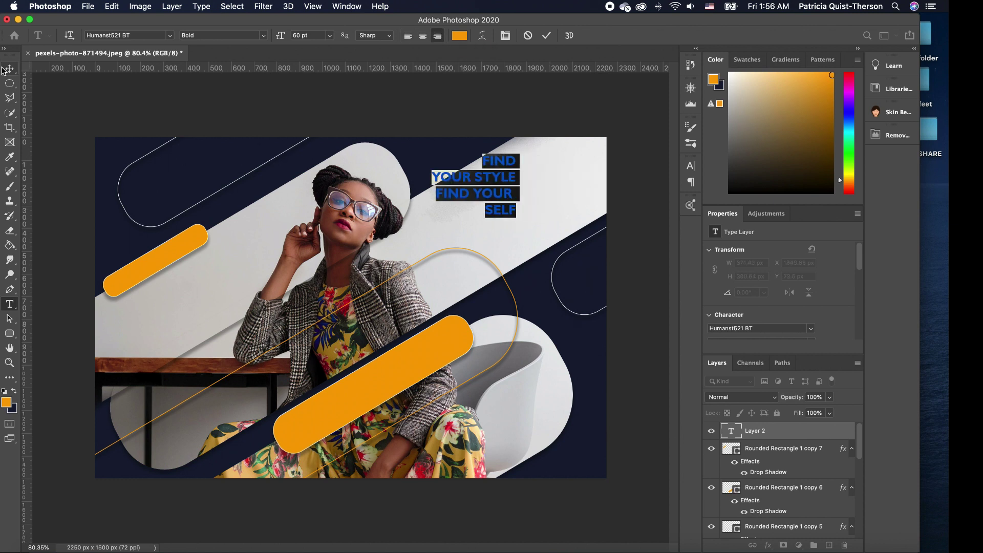
key("super+shift+r")
key("super+Return")
Scale the heading text up to about 148% and move it into the canvas's upper-right corner
key("v")
key("super+t")
left_click_drag(519, 200, 478, 220)
left_click_drag(565, 189, 529, 183)
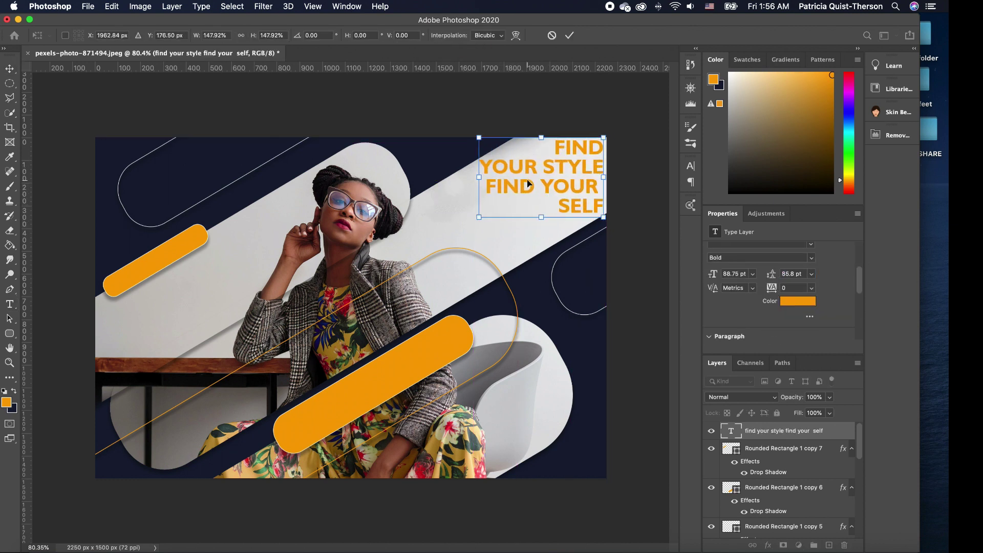
Recolour the heading lines "FIND YOUR" and "SELF" in dark navy, keeping the first two lines orange
left_click(10, 305)
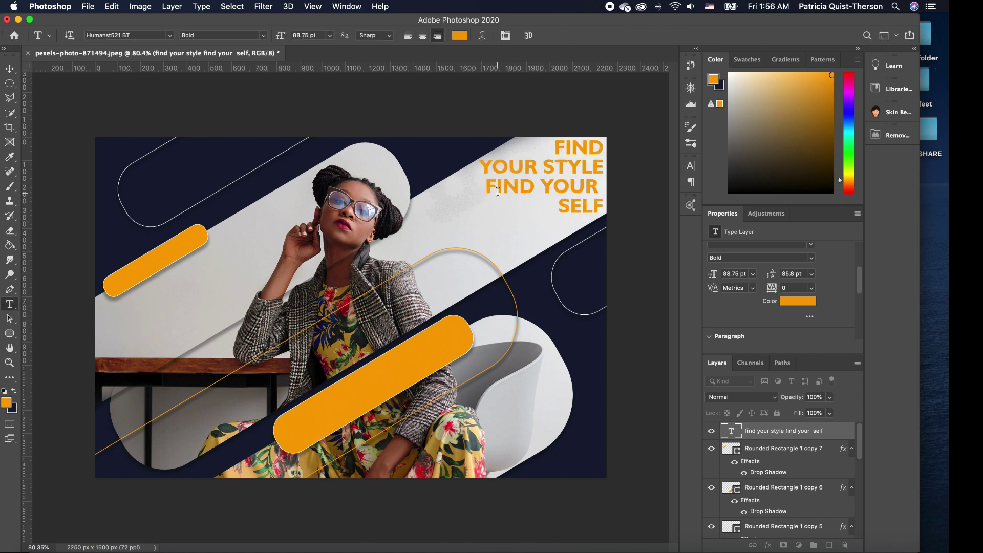
left_click_drag(486, 188, 616, 211)
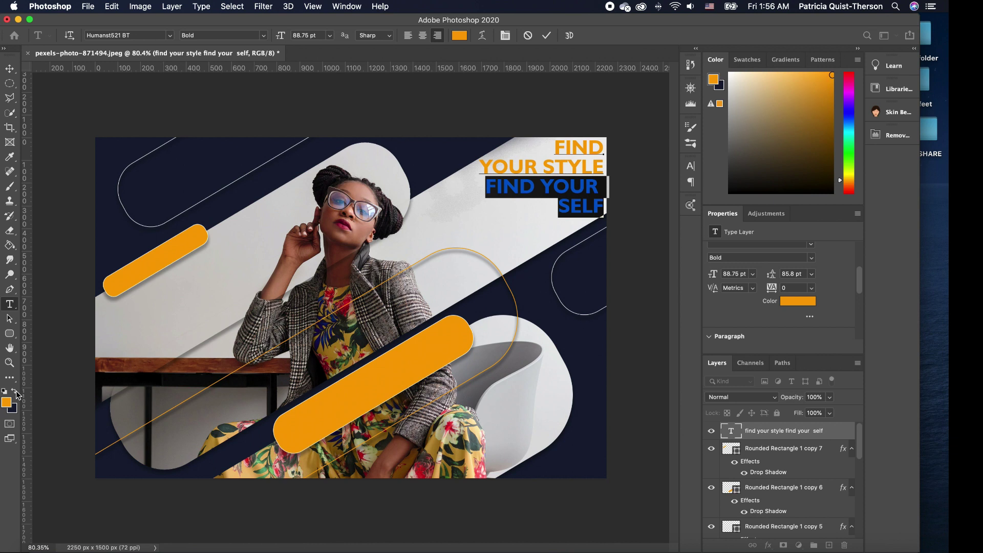
left_click(15, 392)
left_click(11, 69)
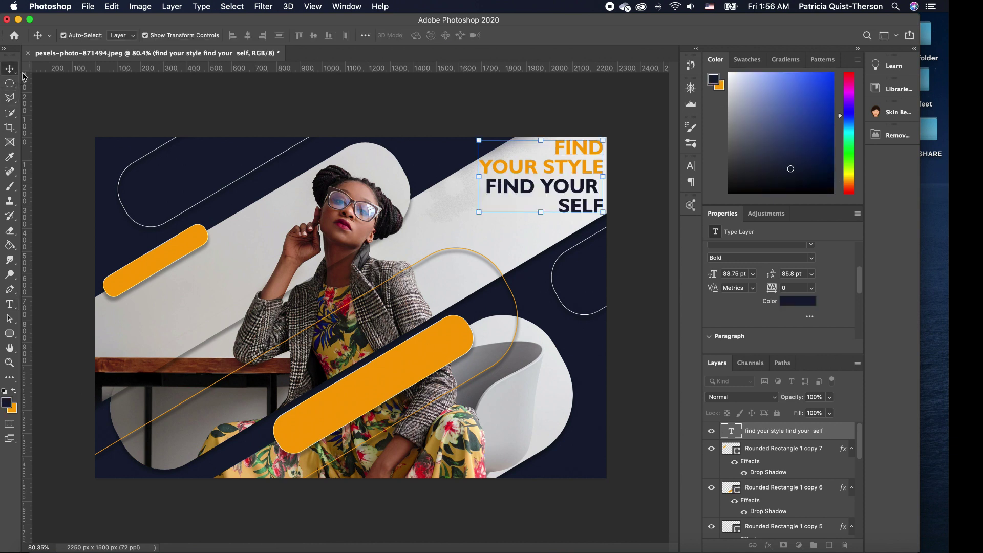
left_click(193, 103)
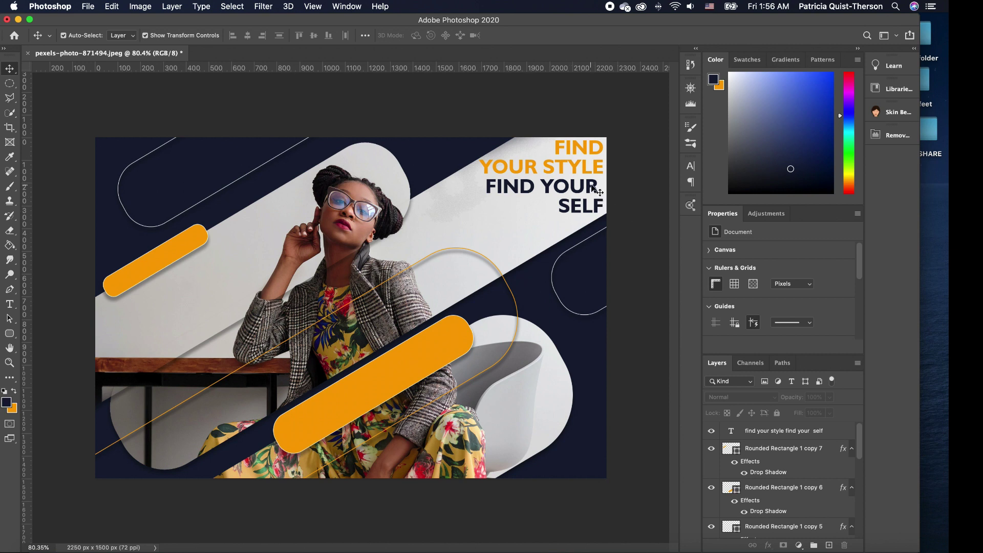
Delete the trailing space after "FIND YOUR" on the heading's third line so it aligns with the others
left_click(9, 304)
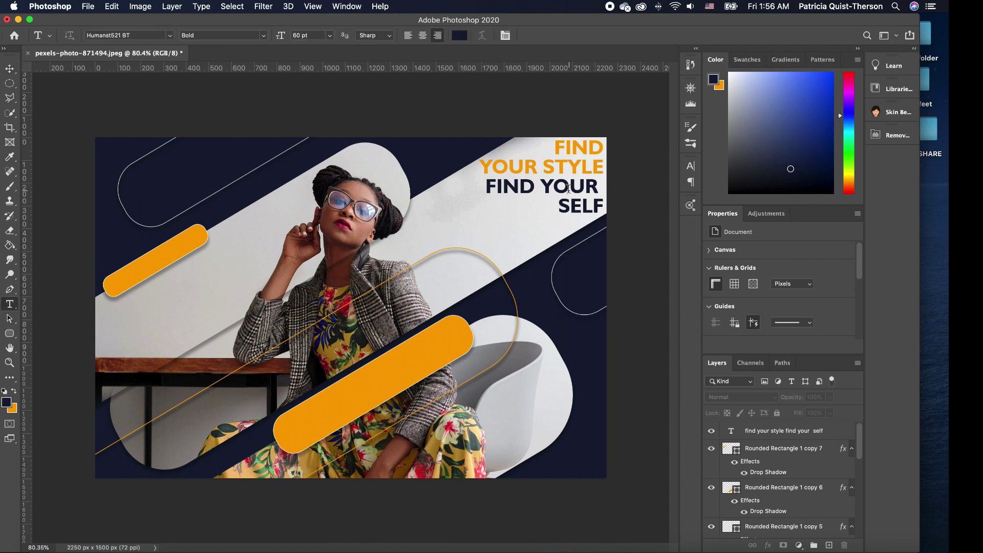
left_click(601, 188)
key("BackSpace")
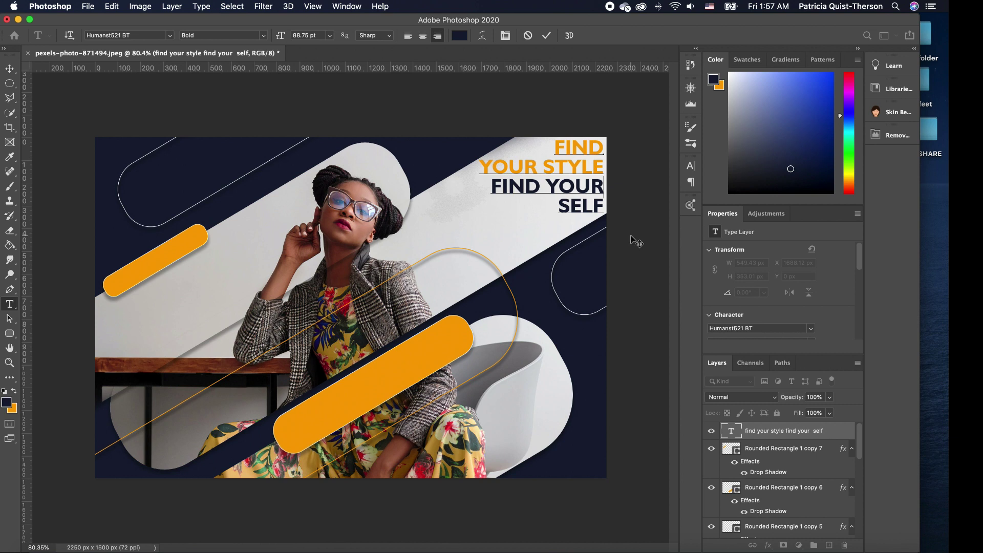
left_click(10, 70)
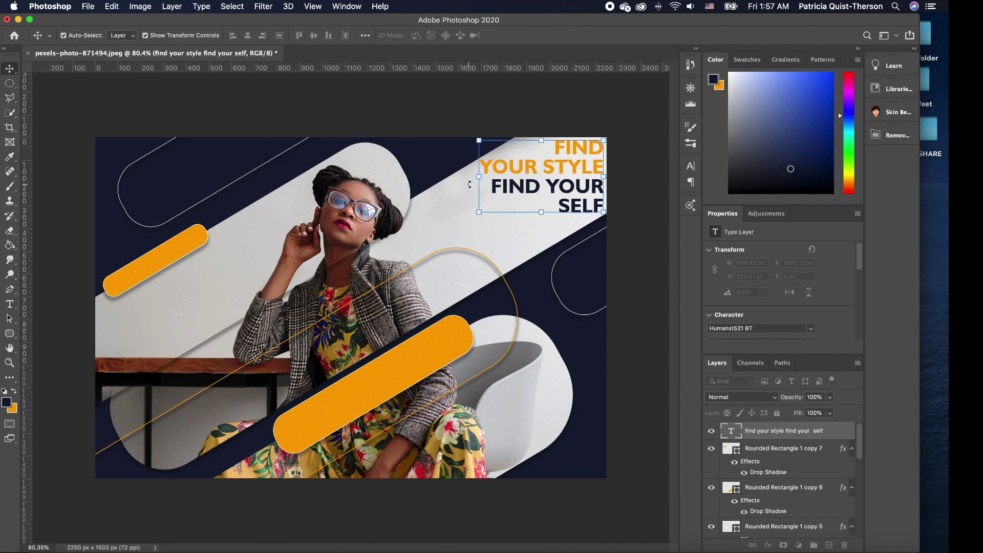
Enlarge the heading to about 105% and nudge it close to the canvas's right edge
left_click_drag(481, 210, 463, 221)
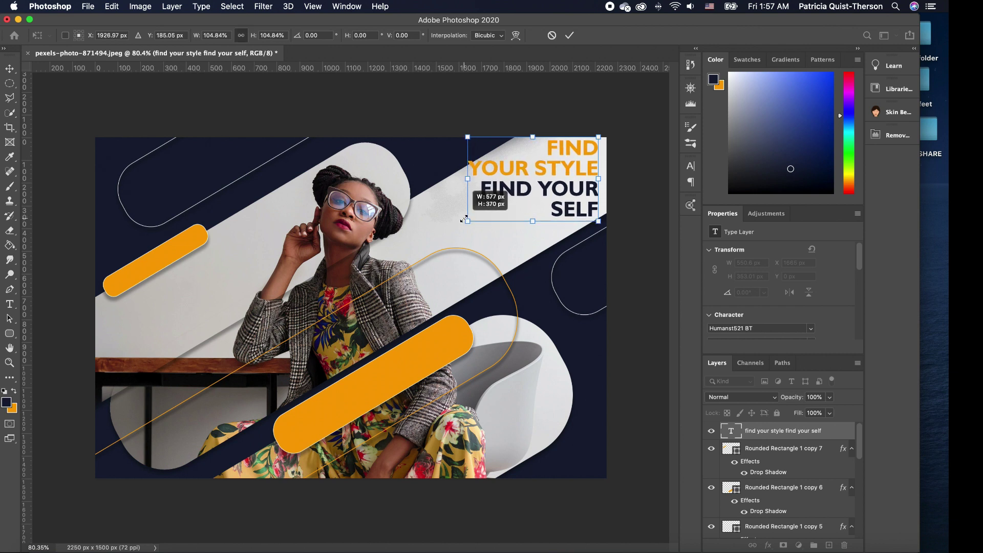
left_click_drag(574, 191, 583, 188)
left_click(864, 455)
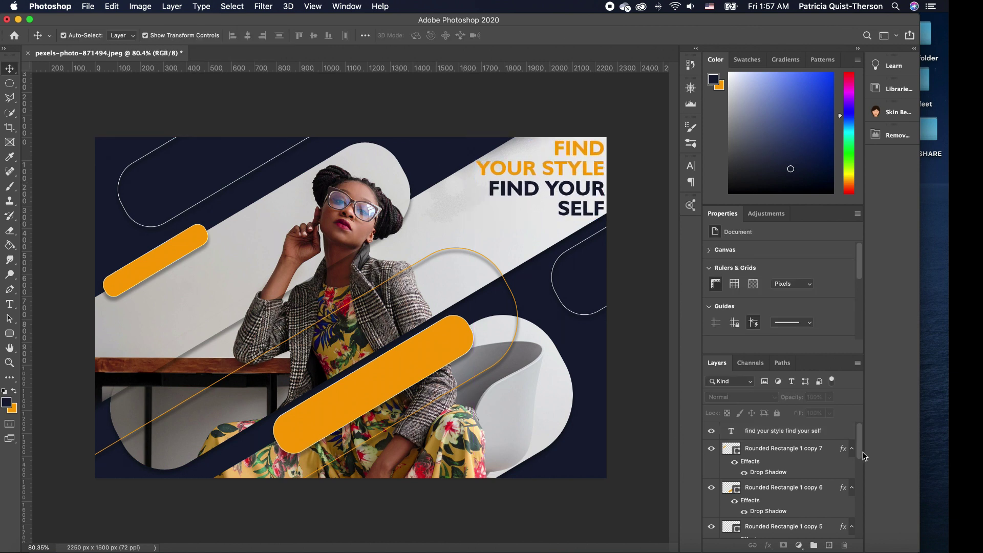
Unlock Layer 1 and group all layers above the Background, from Layer 1 up to the heading text
left_click_drag(863, 455, 859, 536)
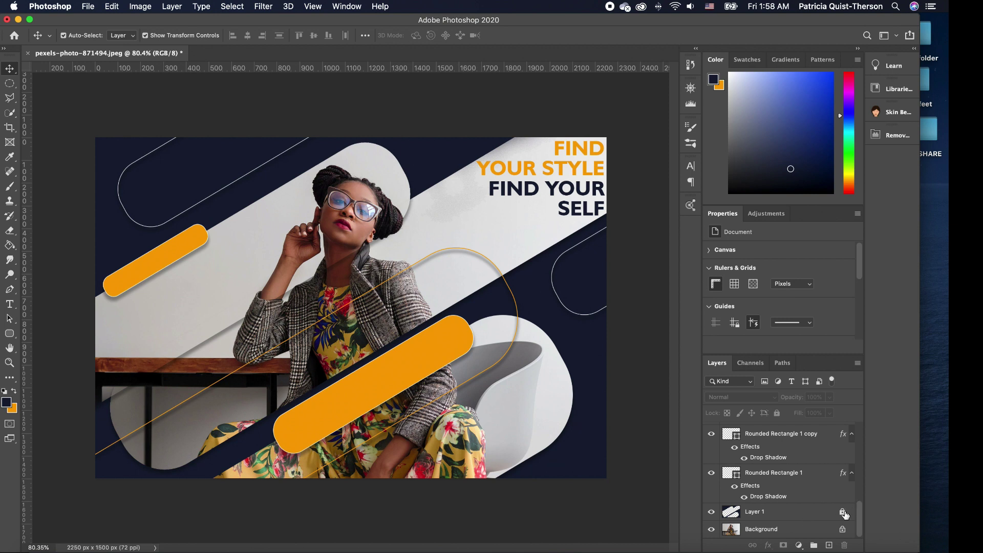
left_click(797, 513)
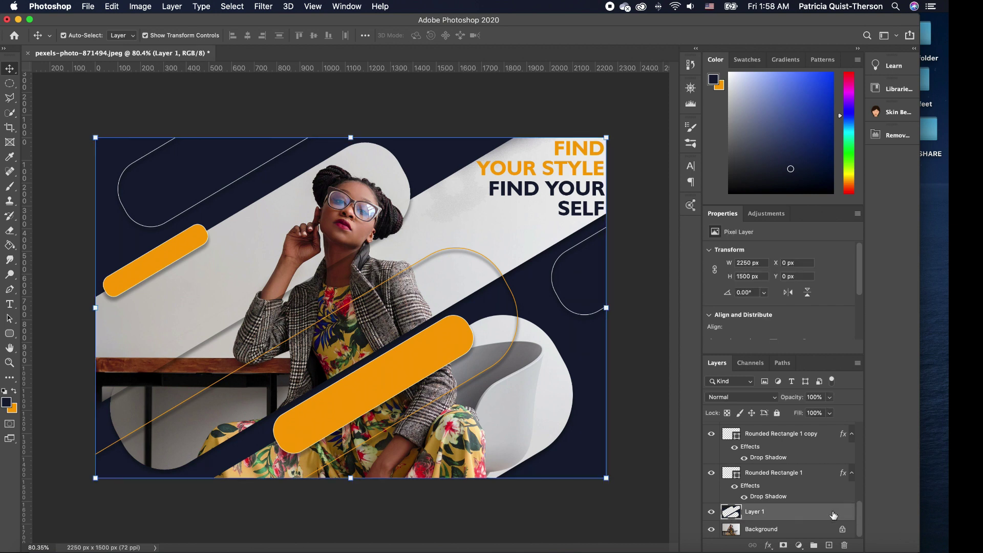
left_click_drag(858, 512, 858, 428)
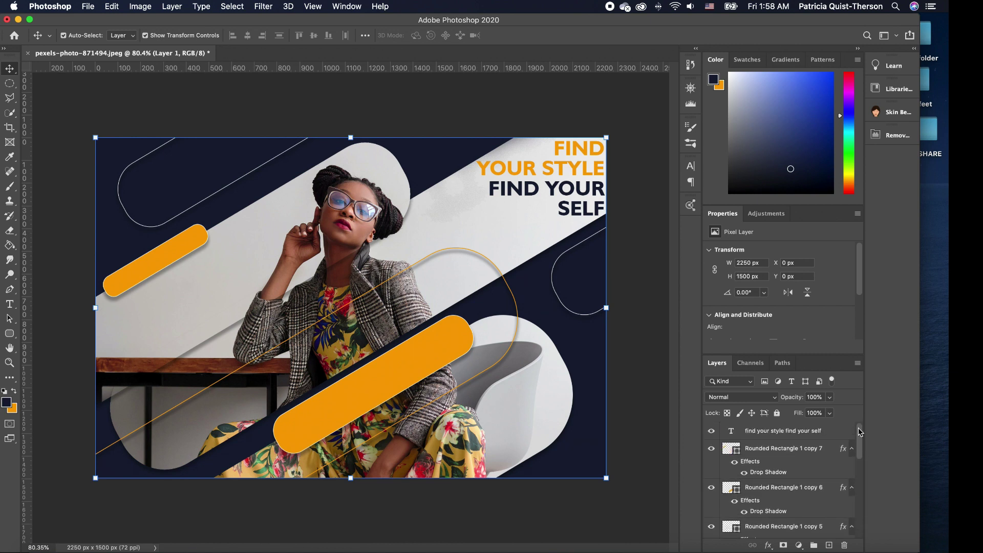
left_click(809, 434, "shift")
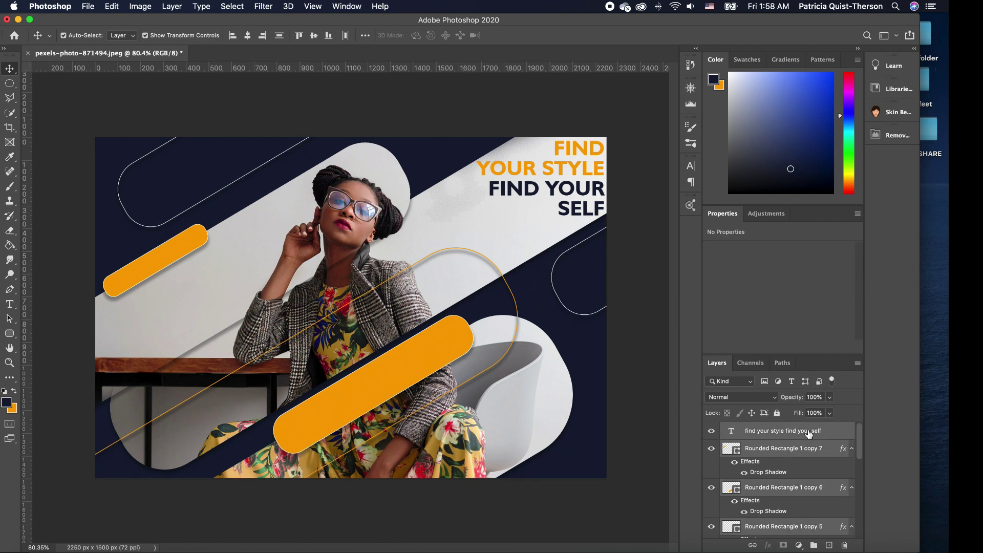
left_click(814, 546)
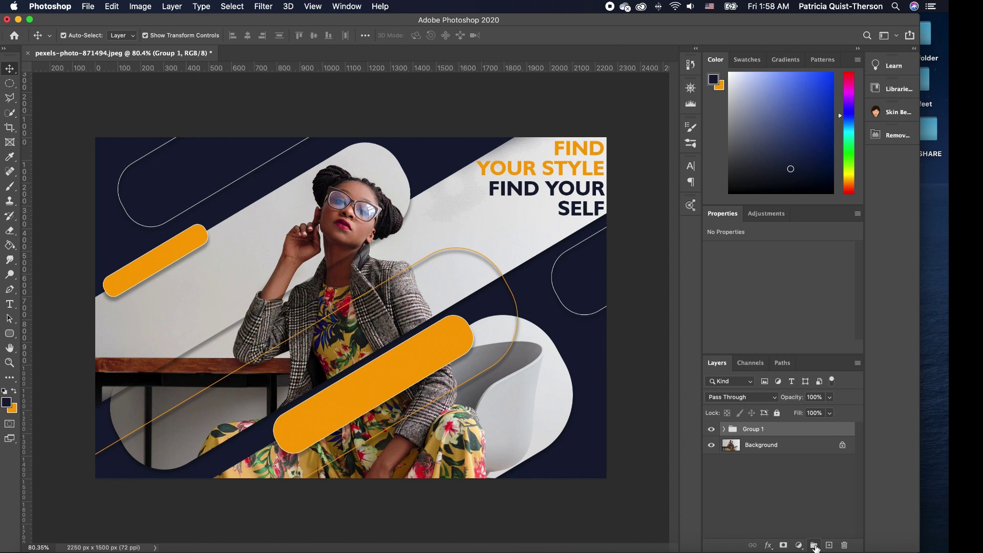
Stamp all visible layers into a new merged layer above Group 1
left_click(711, 429)
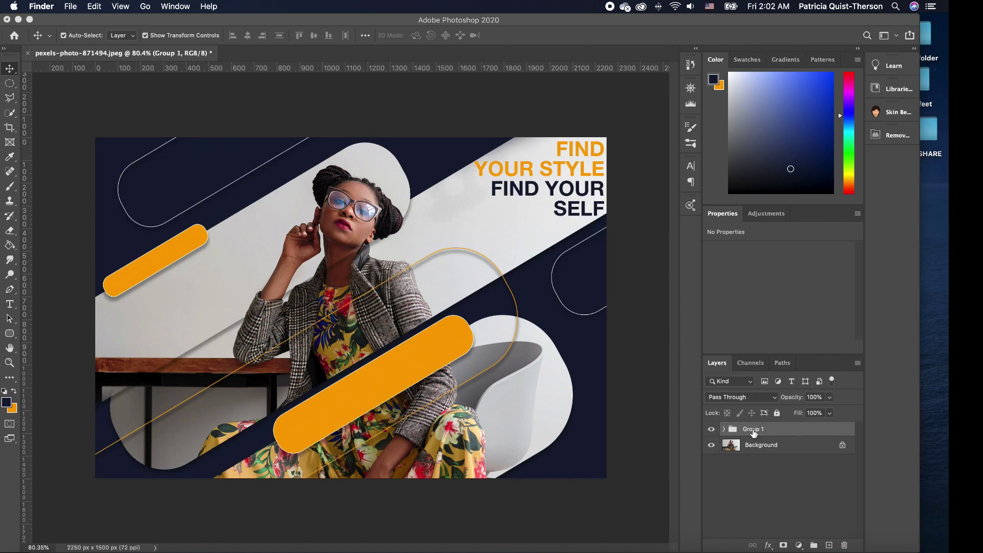
left_click(781, 431)
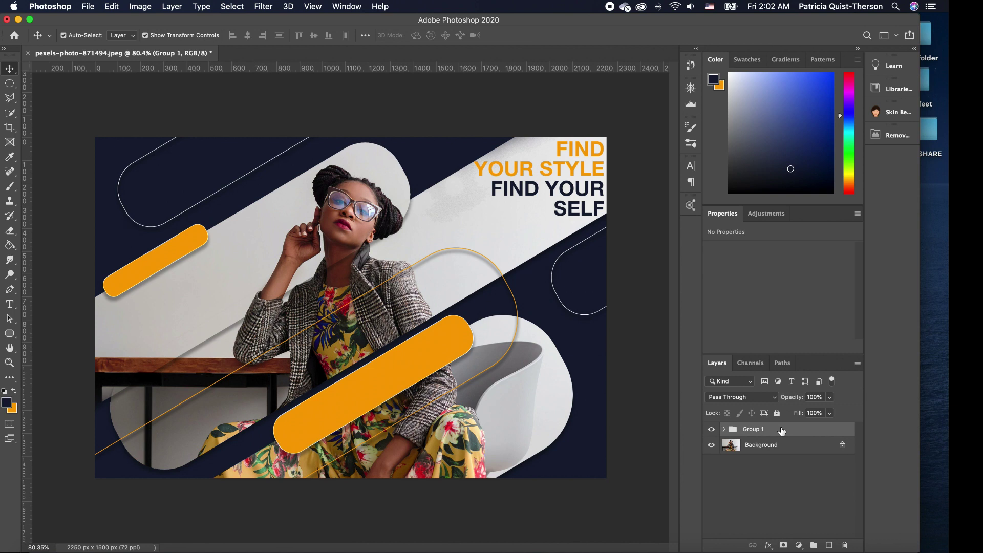
key("super")
key("super+alt+shift+e")
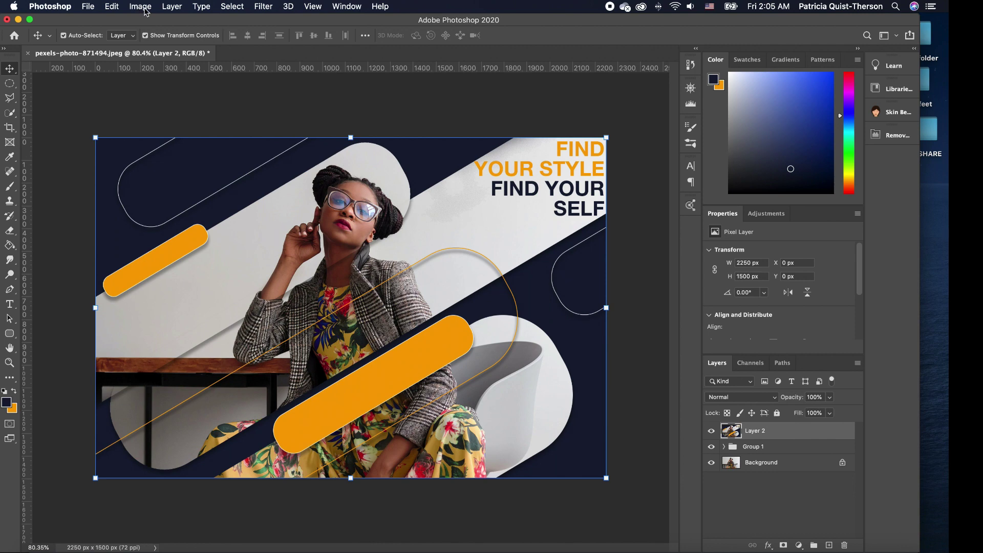
Try a Hue/Saturation adjustment on the merged layer with hue -17 and saturation +11
left_click(141, 7)
mouse_move(155, 40)
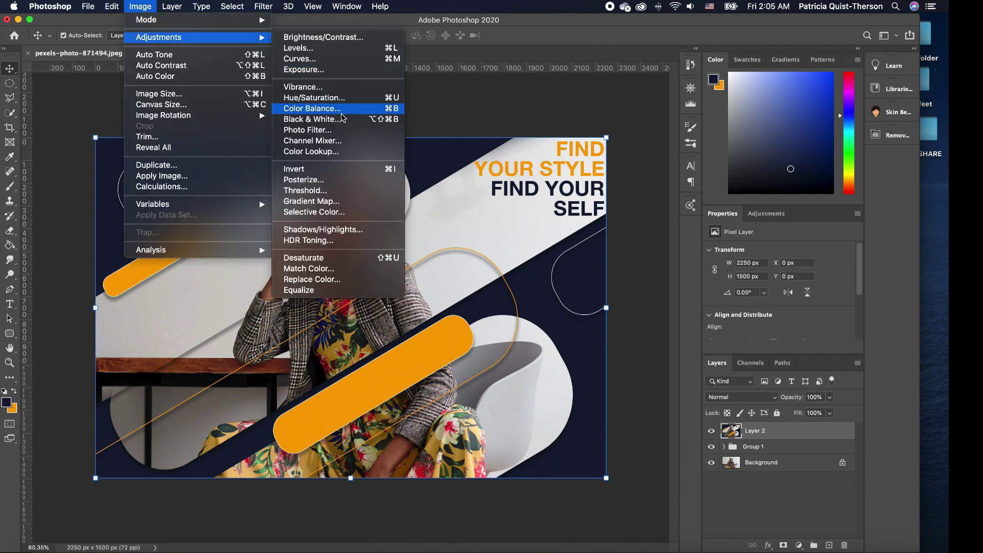
left_click(339, 97)
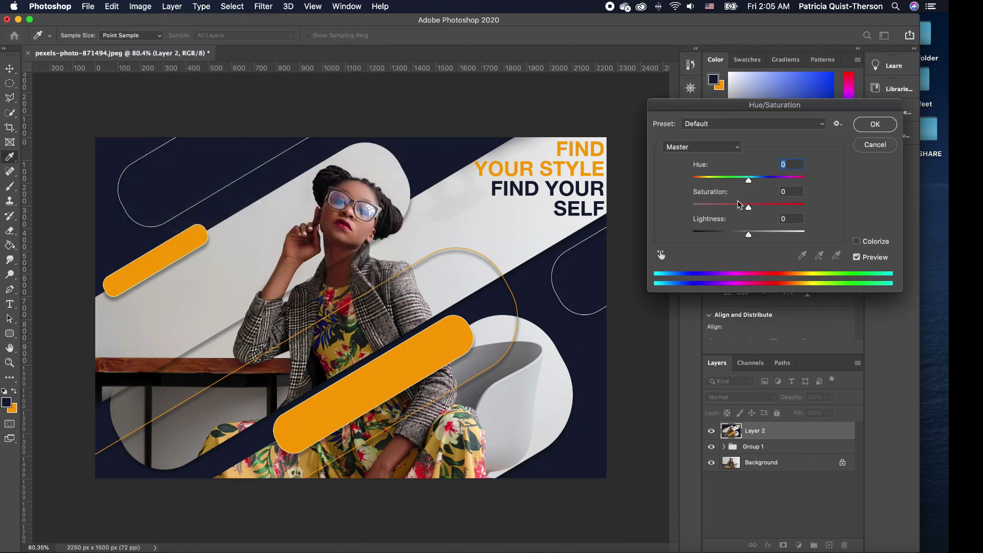
mouse_move(749, 180)
left_mouse_down()
mouse_move(770, 182)
mouse_move(771, 207)
mouse_move(755, 208)
mouse_move(773, 183)
mouse_move(741, 186)
left_mouse_up()
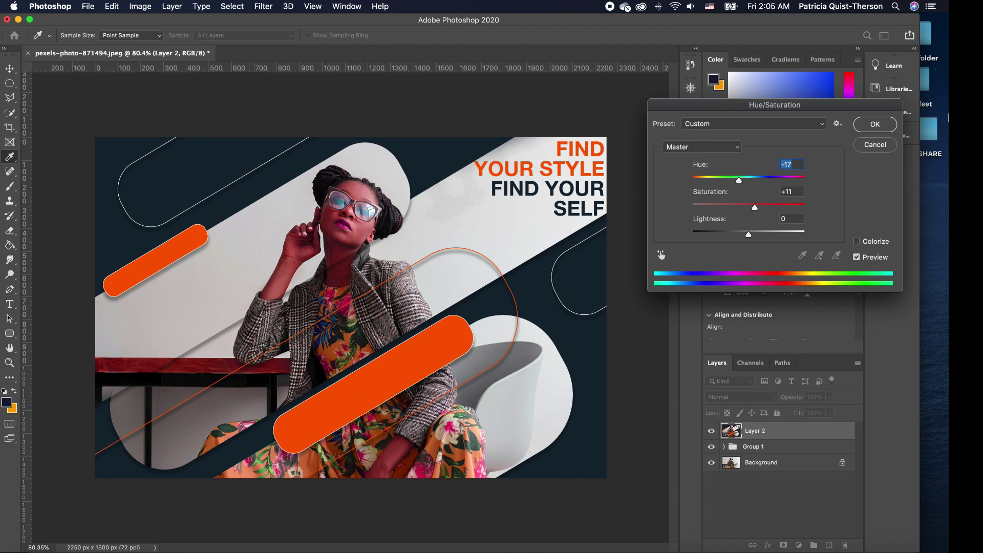
left_click(883, 147)
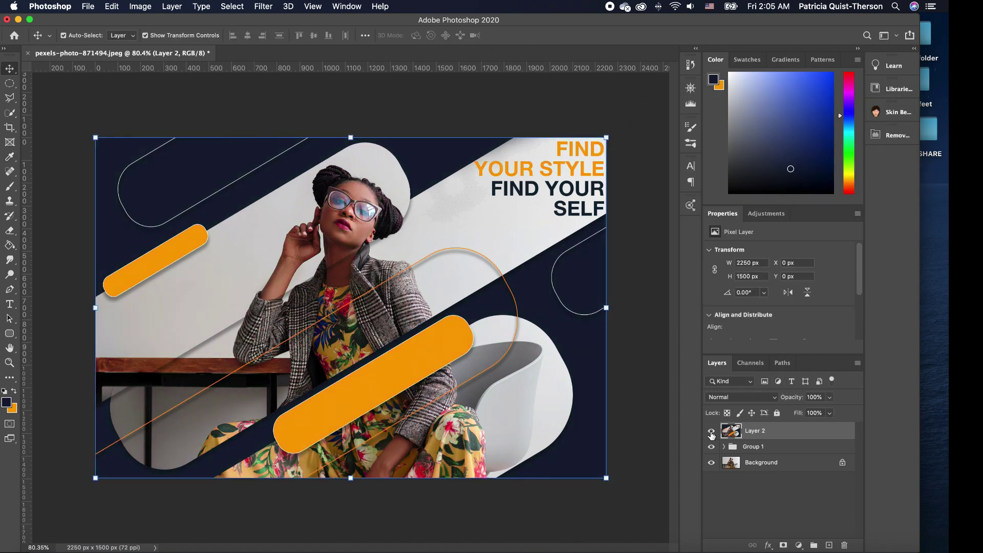
With Layer 2 and the Background hidden, stamp Group 1 into a new merged layer and hide the group
left_click(711, 432)
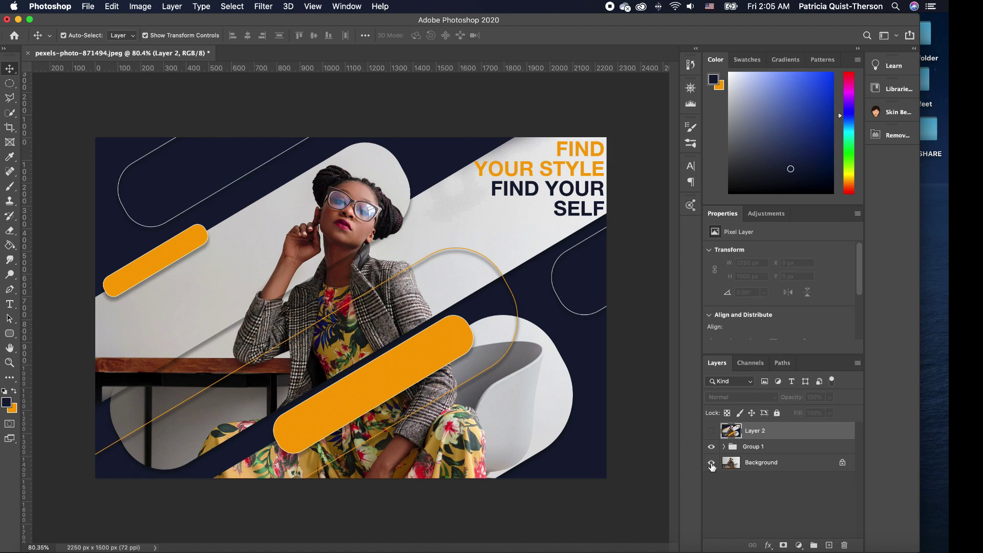
left_click(712, 462)
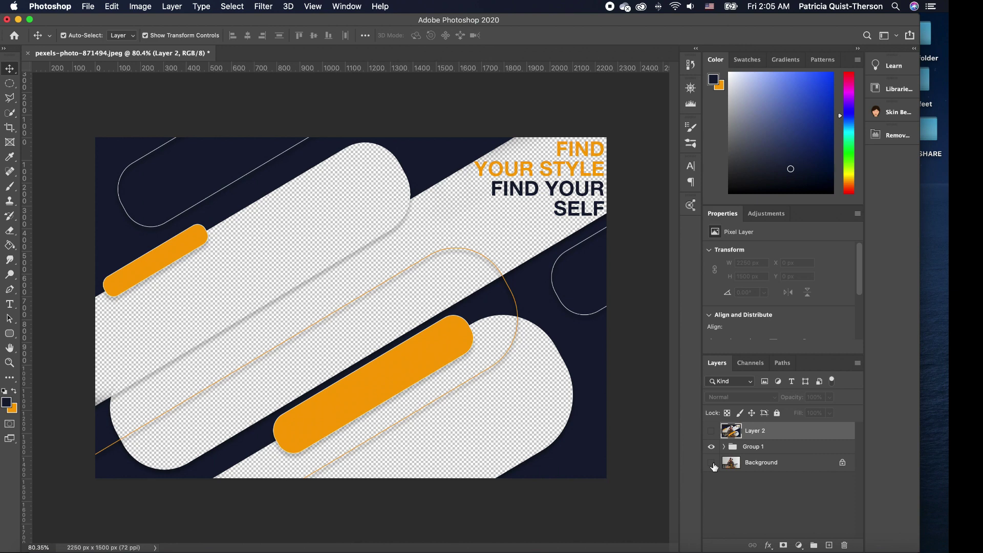
left_click(781, 449)
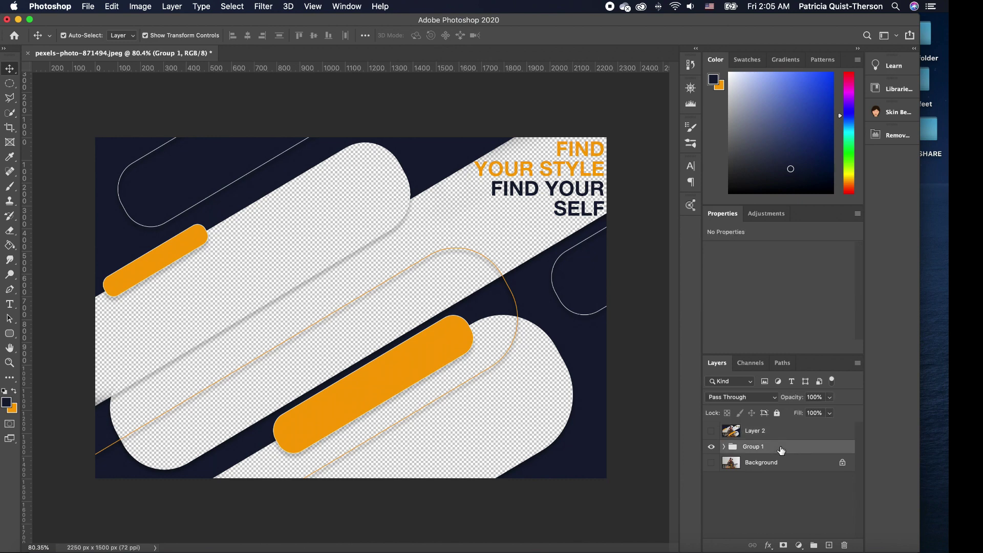
key("super")
key("super+alt+shift+e")
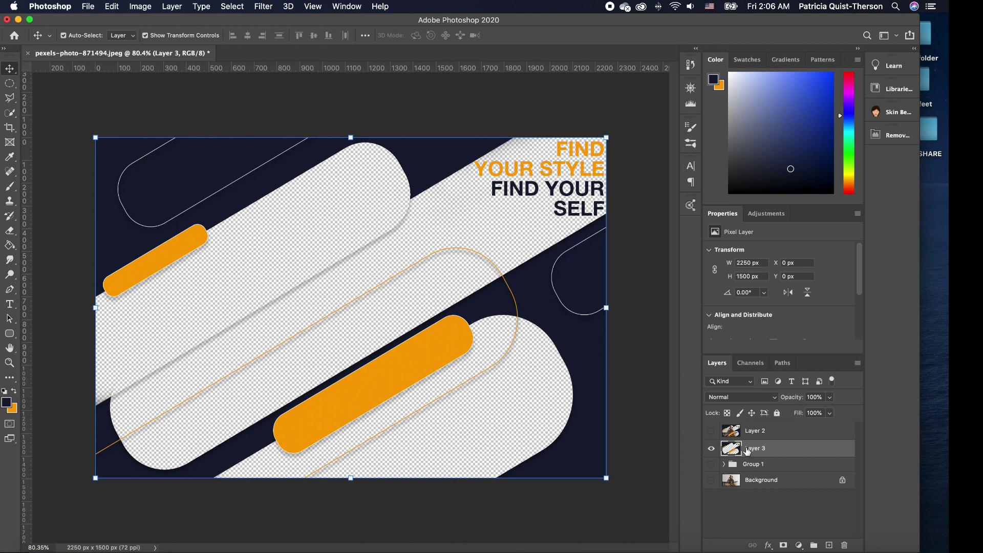
Recolour Layer 3 to red and dark teal with Hue/Saturation, using hue -31 and saturation +14
mouse_move(590, 378)
left_mouse_down()
mouse_move(546, 353)
mouse_move(518, 385)
mouse_move(598, 353)
mouse_move(568, 355)
mouse_move(581, 386)
mouse_move(587, 373)
left_mouse_up()
left_click(139, 7)
mouse_move(190, 41)
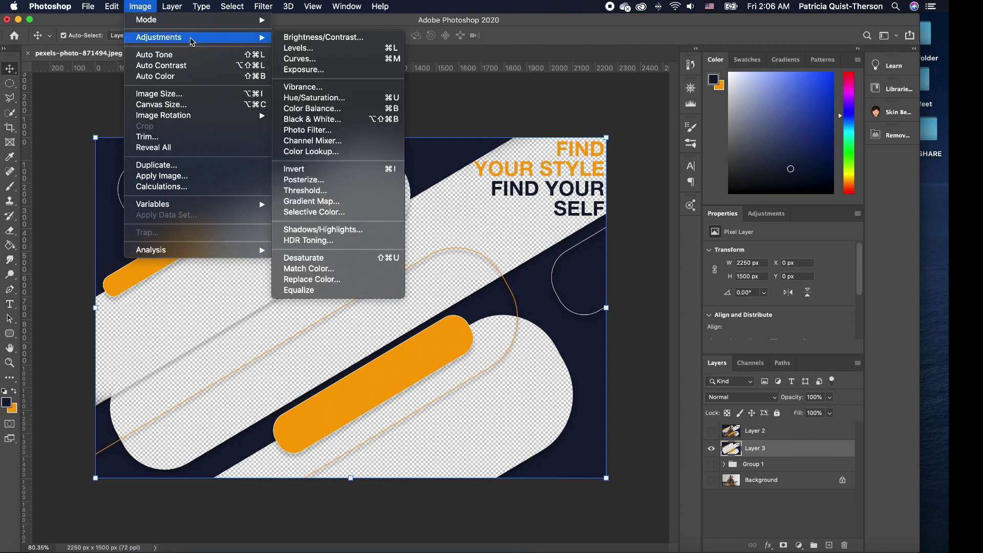
left_click(322, 98)
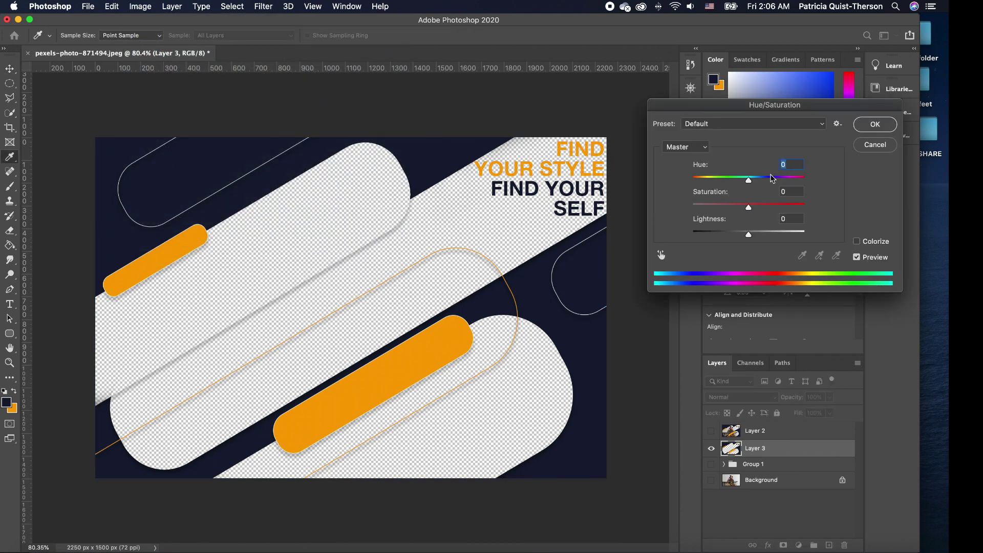
left_click_drag(749, 180, 717, 207)
left_click_drag(780, 180, 758, 210)
left_click(875, 125)
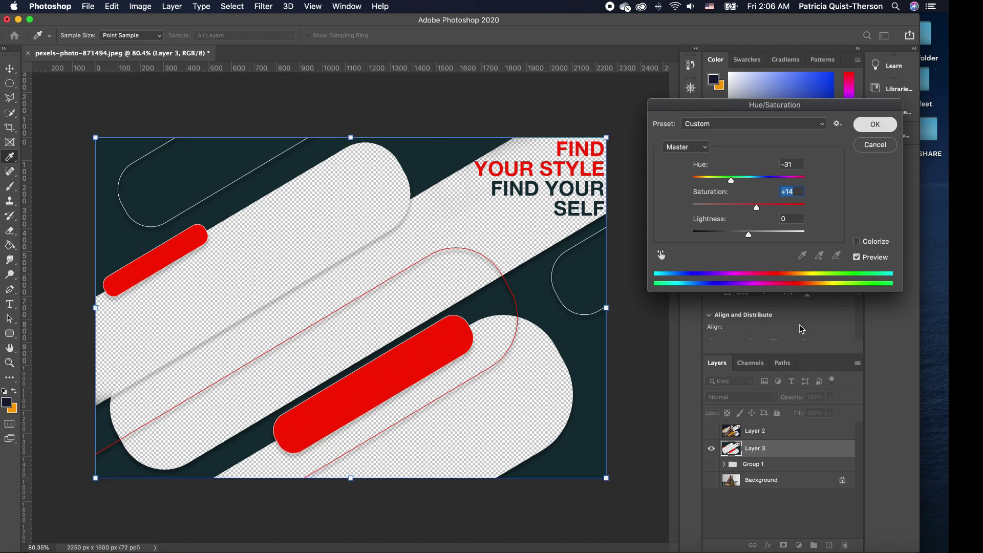
Show the Background photo, duplicate Layer 3, and hide the original Layer 3
left_click(711, 479)
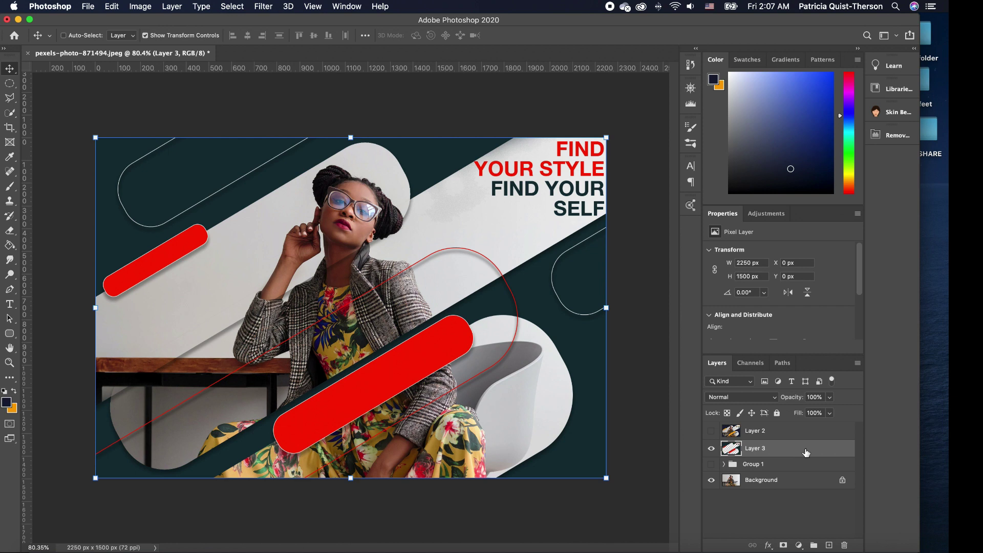
key("super+j")
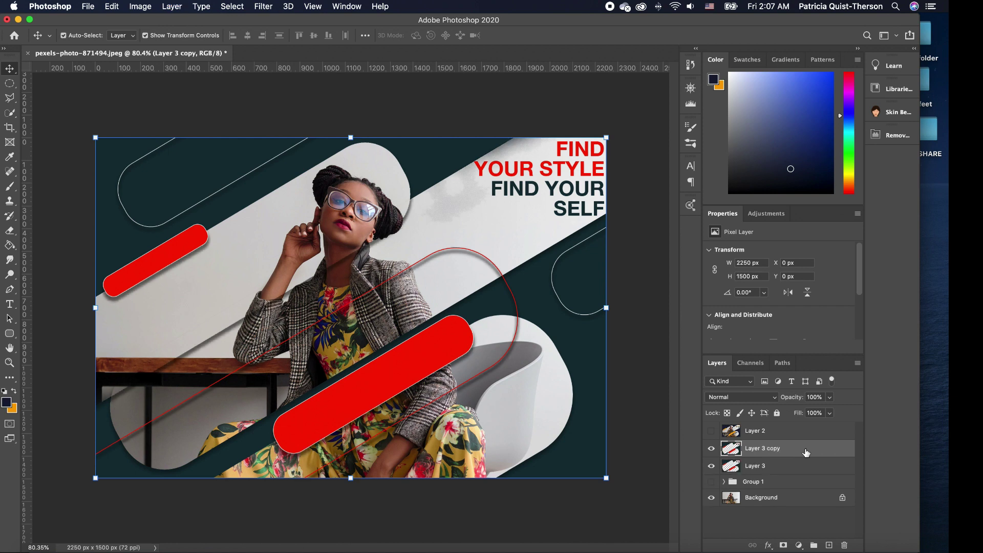
left_click(711, 466)
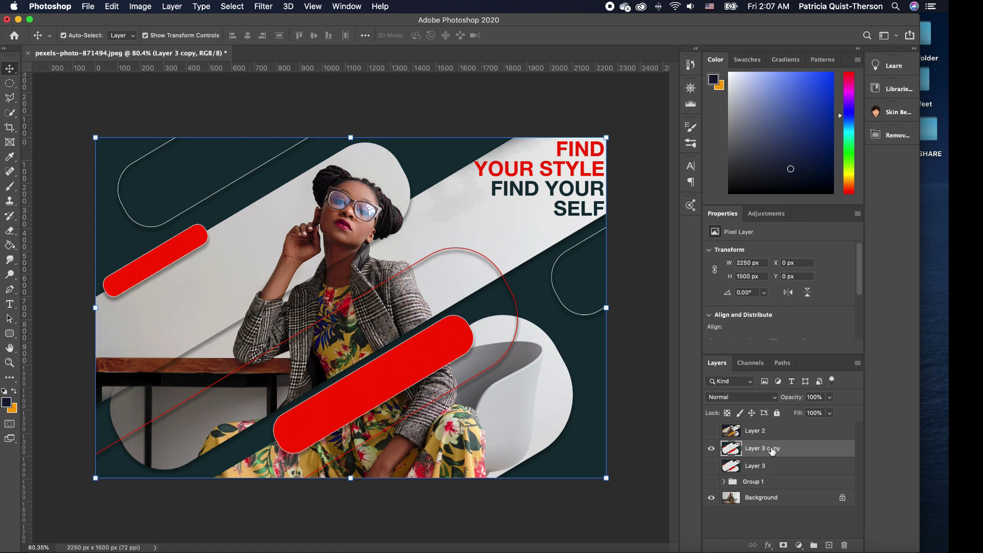
Recolour Layer 3 copy to magenta and green with Hue/Saturation, using hue -40, saturation +66 and lightness +14
left_click(139, 7)
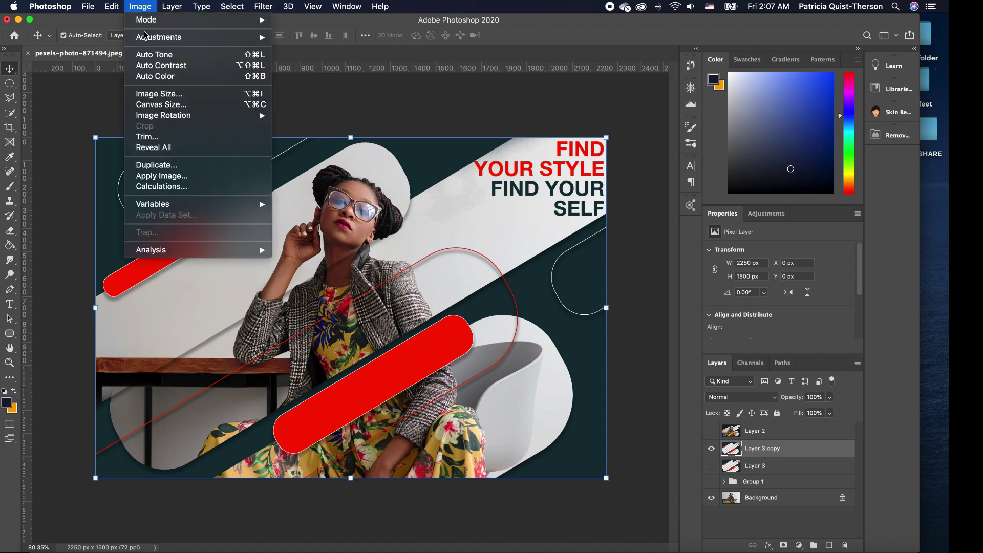
mouse_move(148, 39)
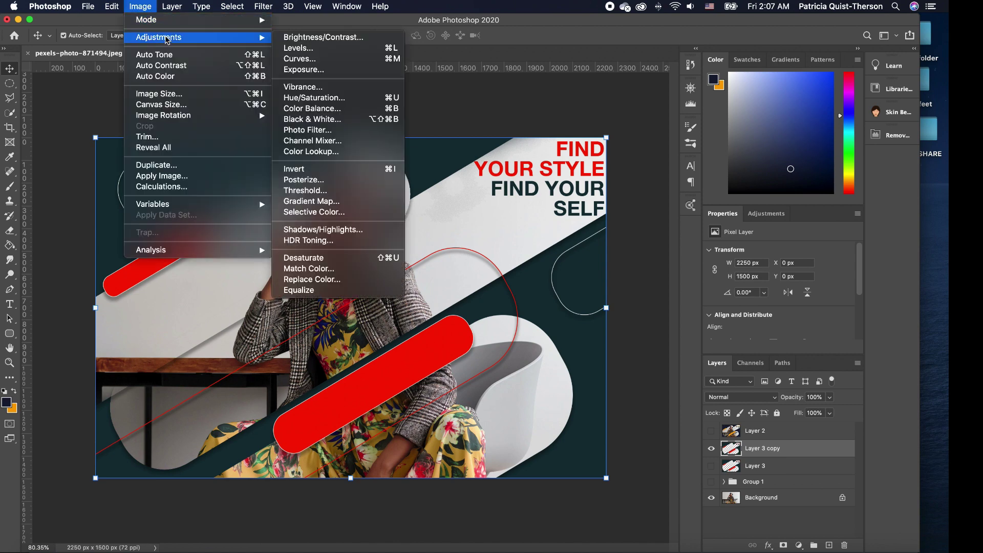
left_click(353, 98)
left_click_drag(748, 181, 815, 182)
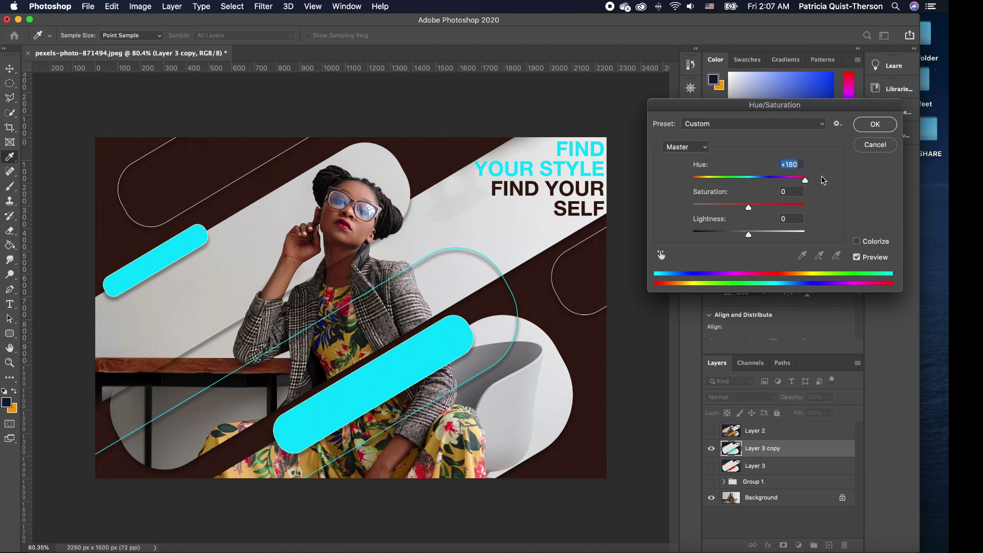
left_click_drag(754, 208, 796, 209)
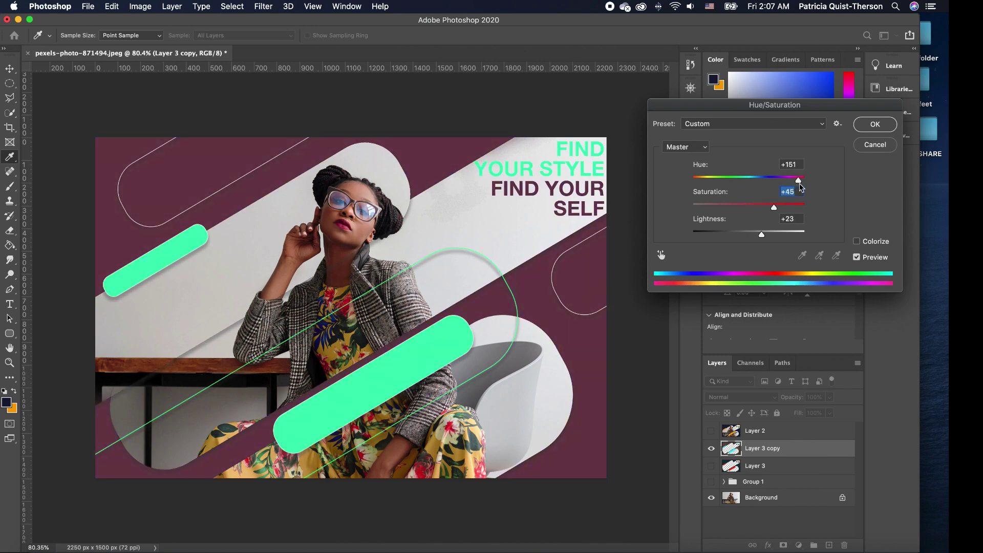
left_click_drag(799, 185, 757, 235)
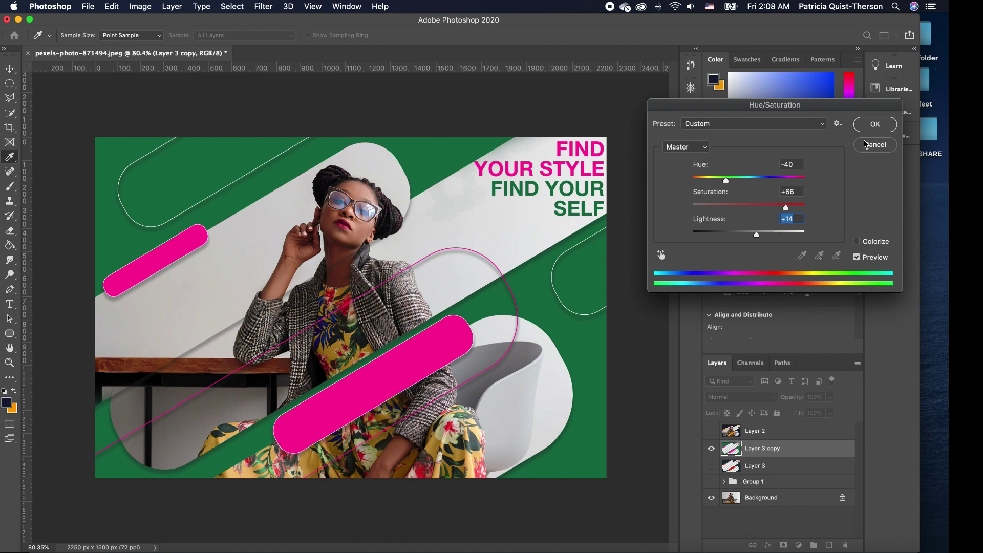
left_click(875, 124)
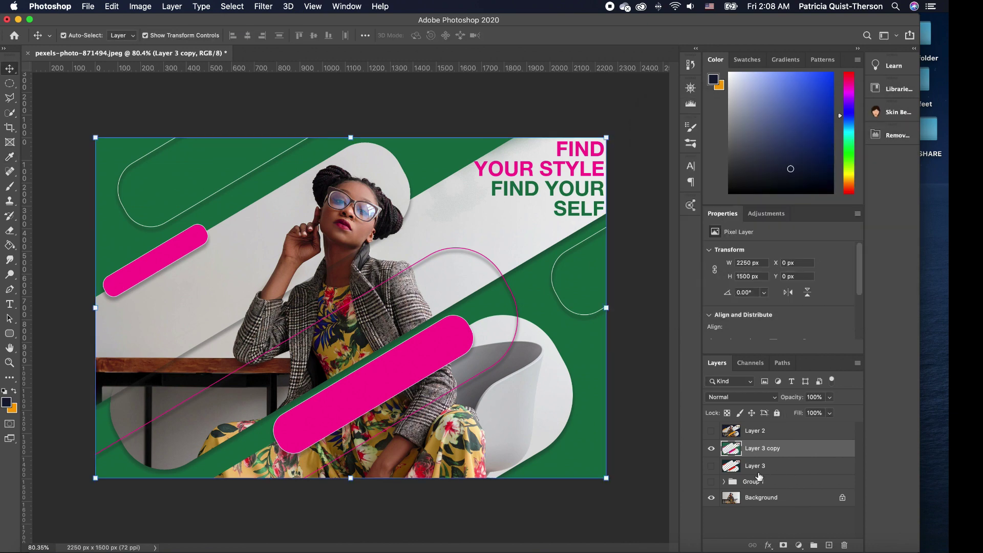
Compare the colour variants by showing Layer 3 and Layer 2, then hiding Layer 2 and Layer 3 copy
left_click(715, 471)
left_click(712, 432)
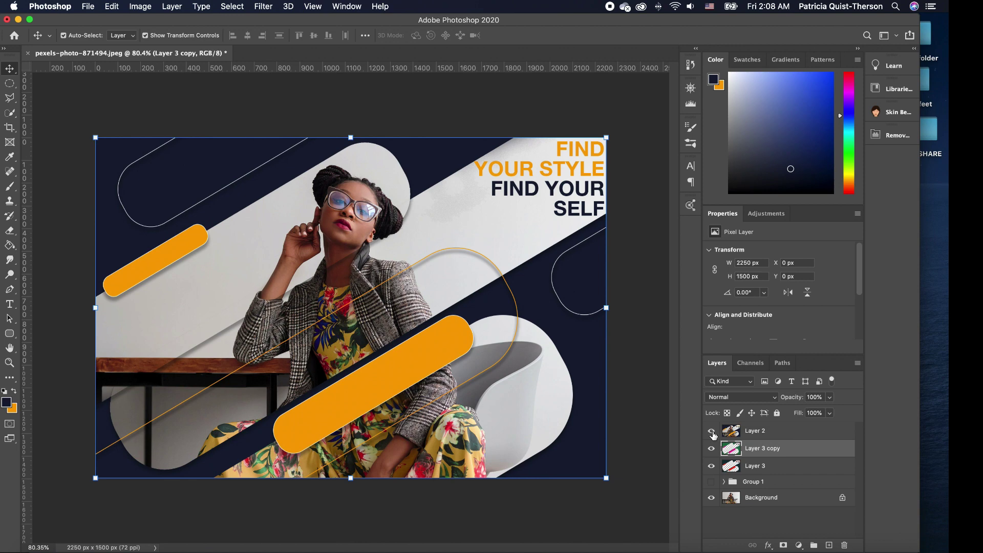
left_click(712, 432)
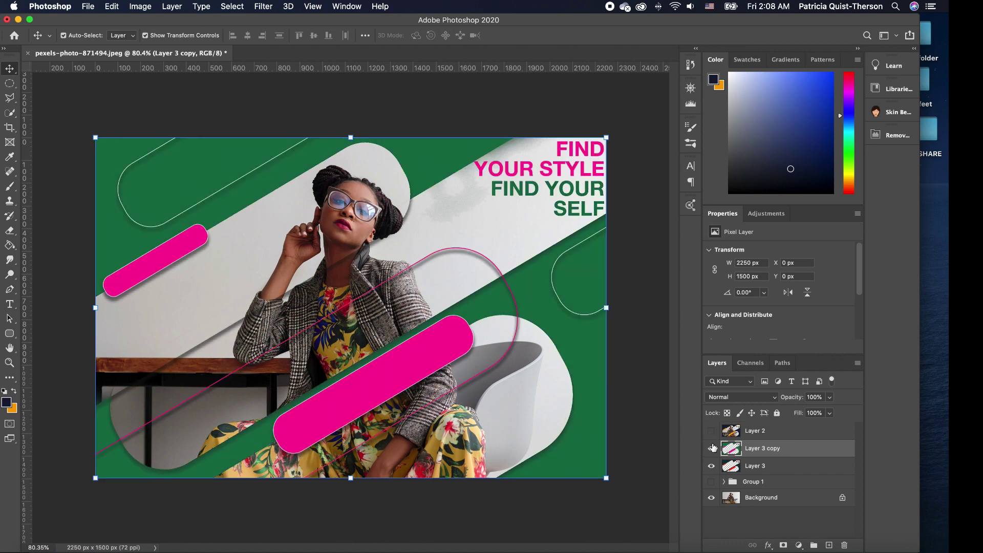
left_click(712, 448)
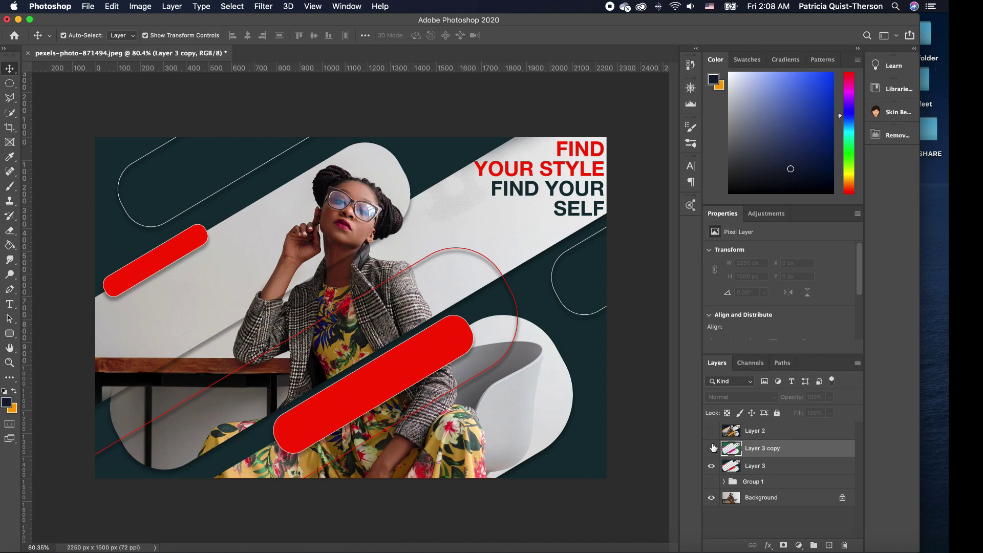